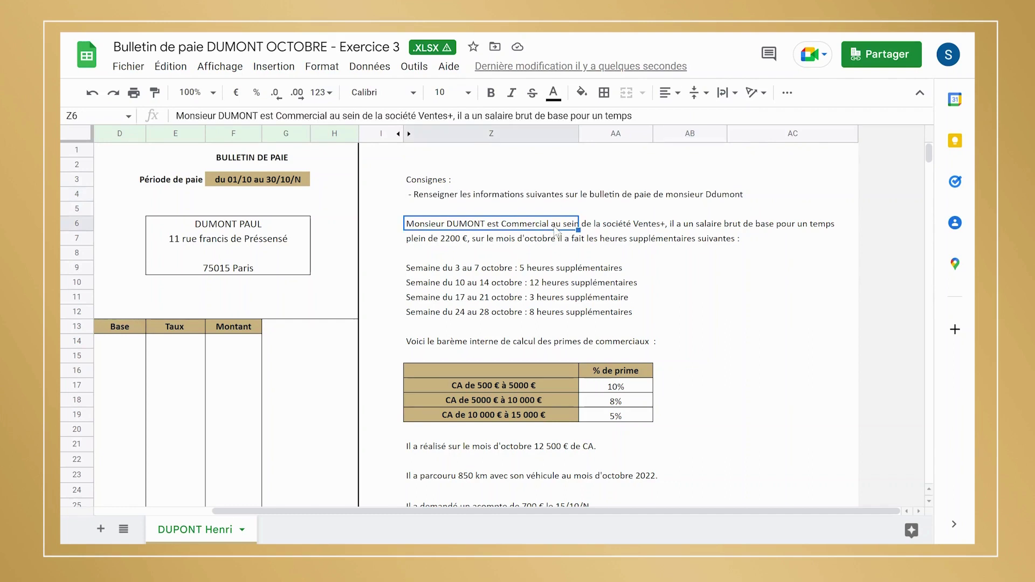
# Step: Read the instructions on the employee's base salary and the overtime hours of each October week
pyautogui.press('Down')
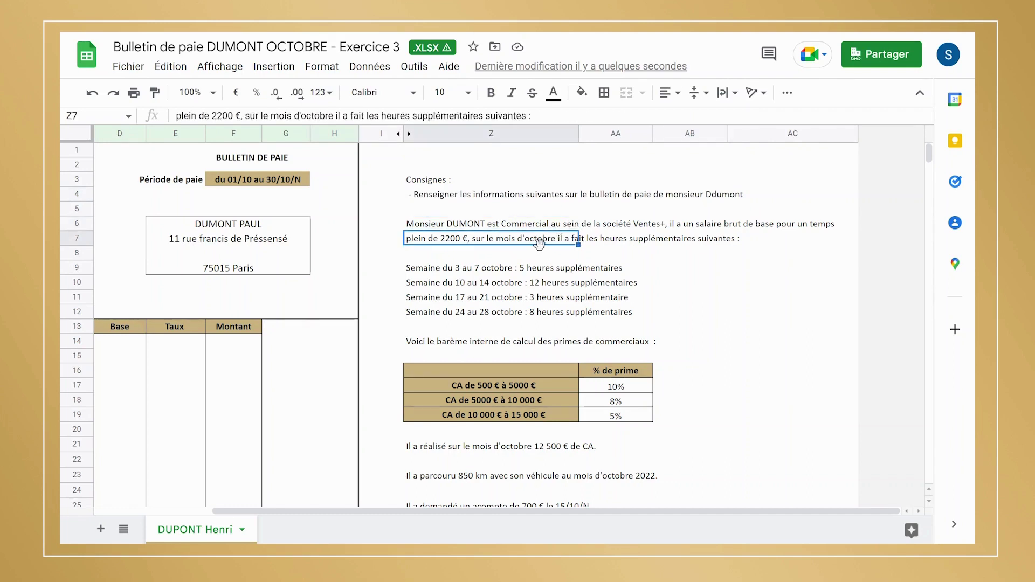
pyautogui.click(425, 269)
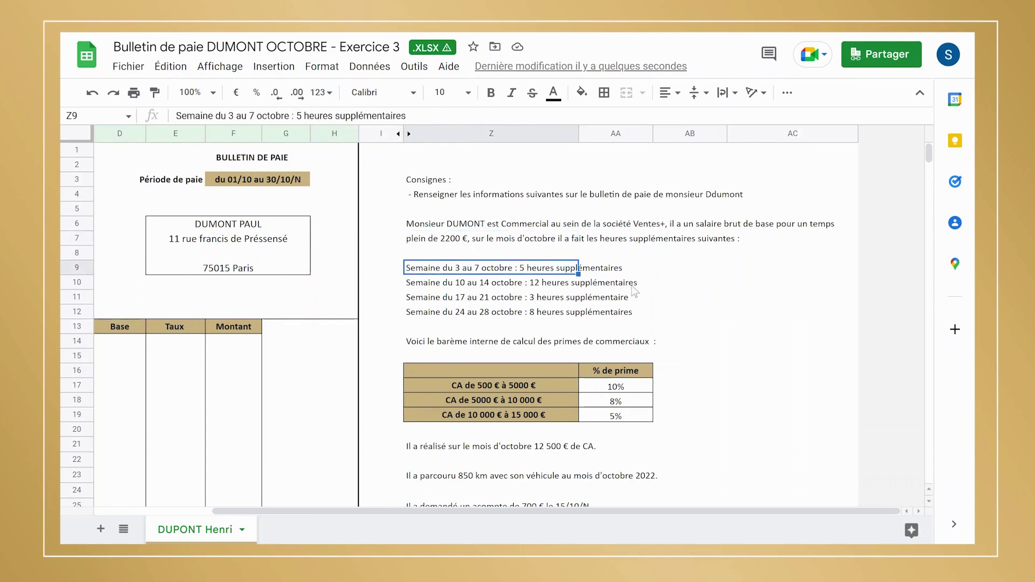
pyautogui.press('Down')
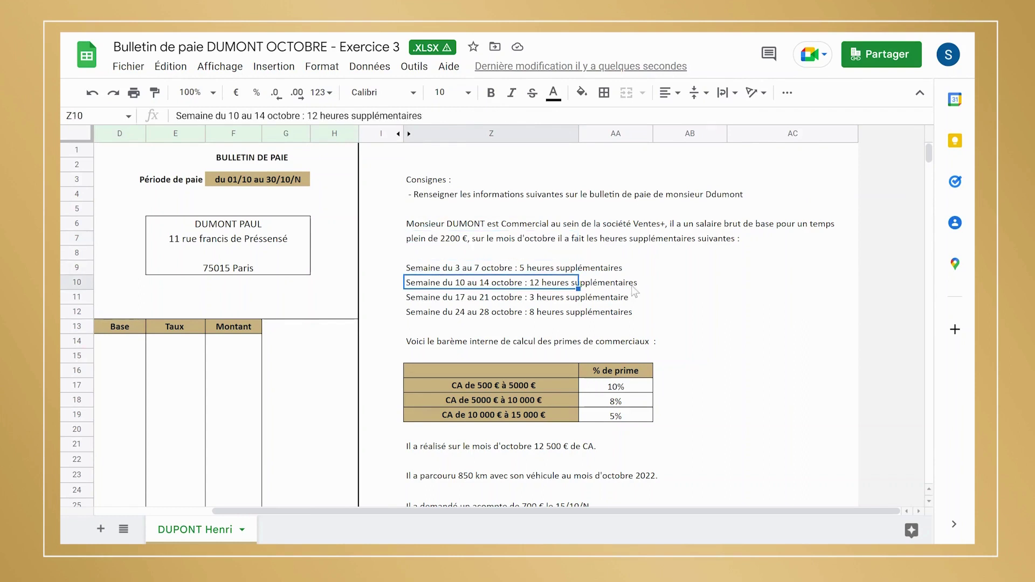
pyautogui.press('Down')
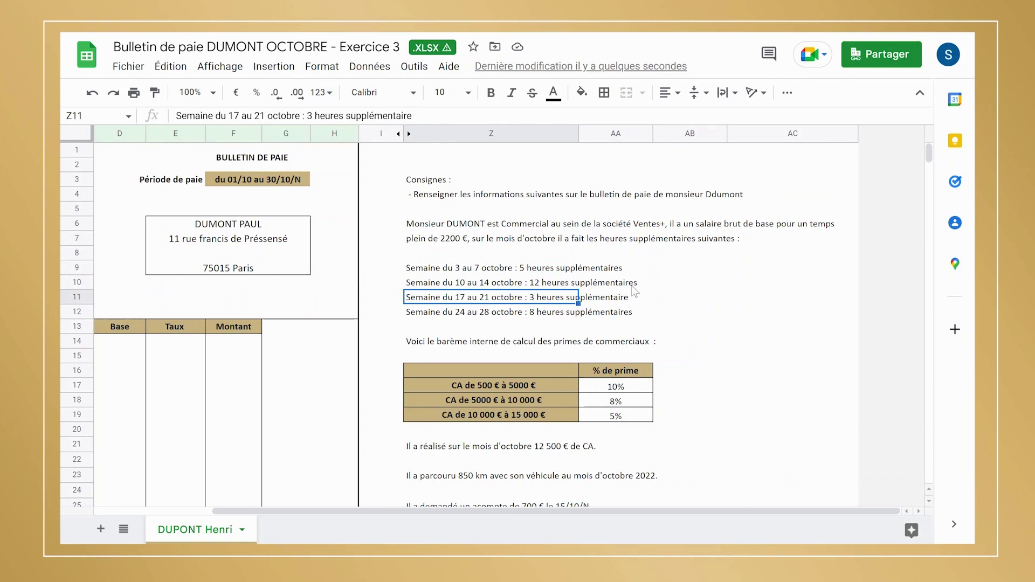
pyautogui.press('Down')
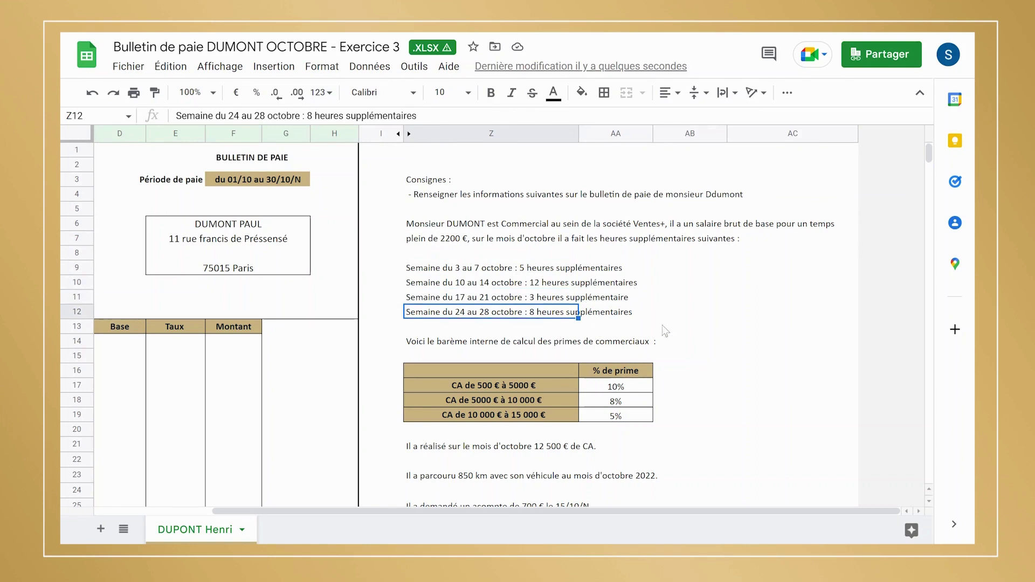
pyautogui.click(696, 328)
pyautogui.scroll(-3, 717, 307)
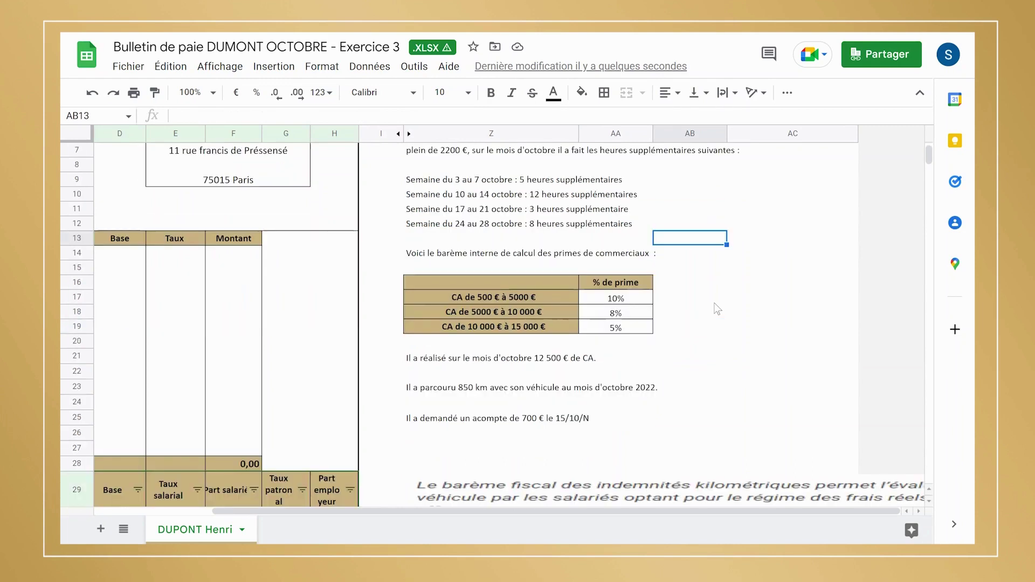
# Step: Examine the sales bonus scale, comparing each turnover bracket with its bonus percentage
pyautogui.click(539, 327)
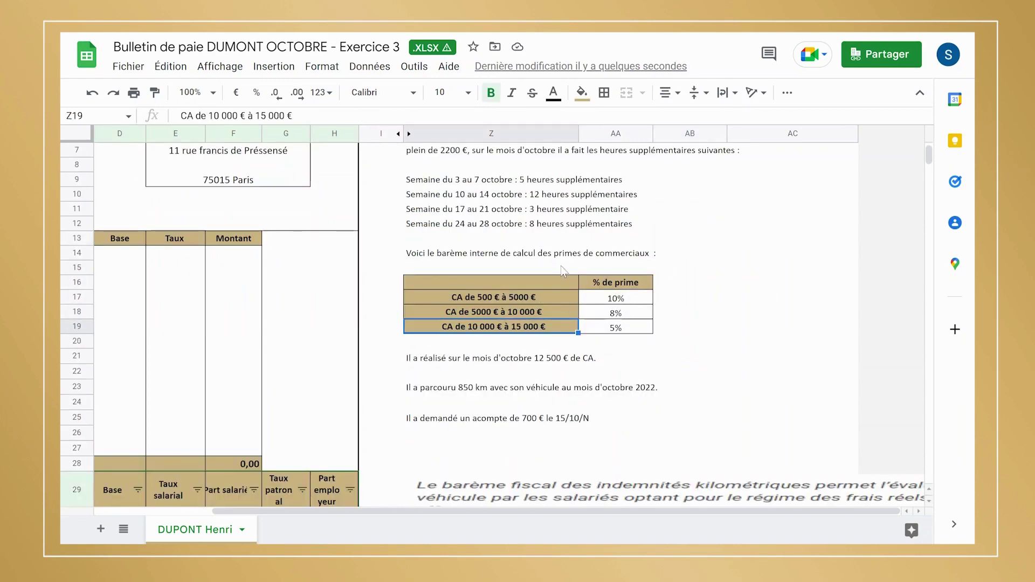
pyautogui.click(500, 300)
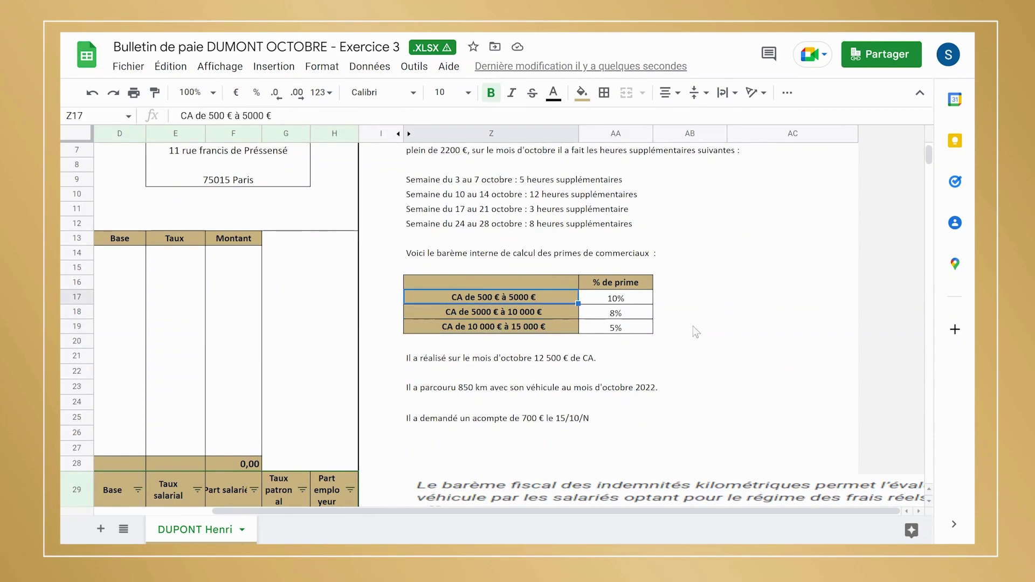
pyautogui.press('Down')
pyautogui.press('Up')
pyautogui.press('Right')
pyautogui.press('Left')
pyautogui.press('Right')
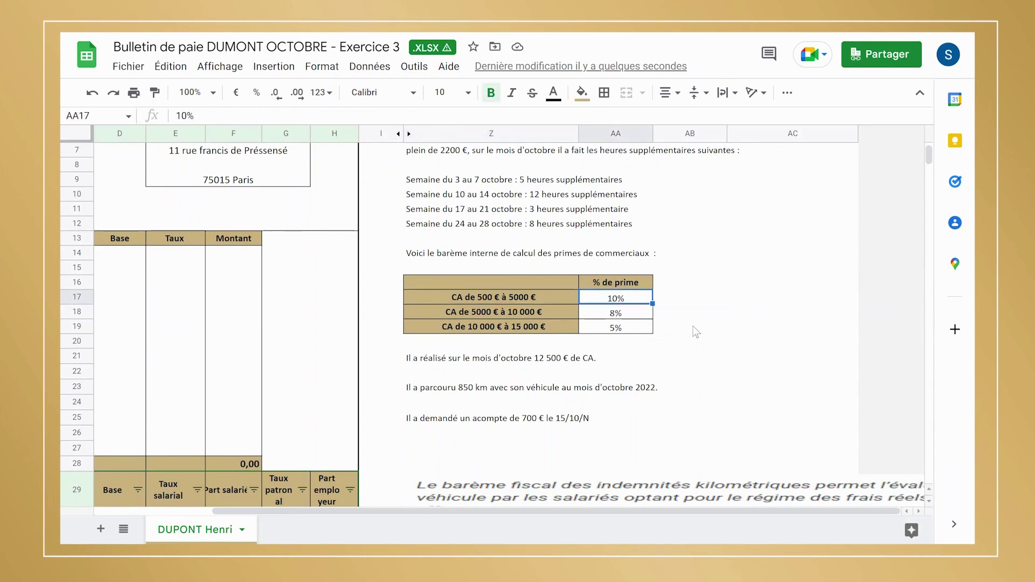
pyautogui.press('Up')
pyautogui.press('Down')
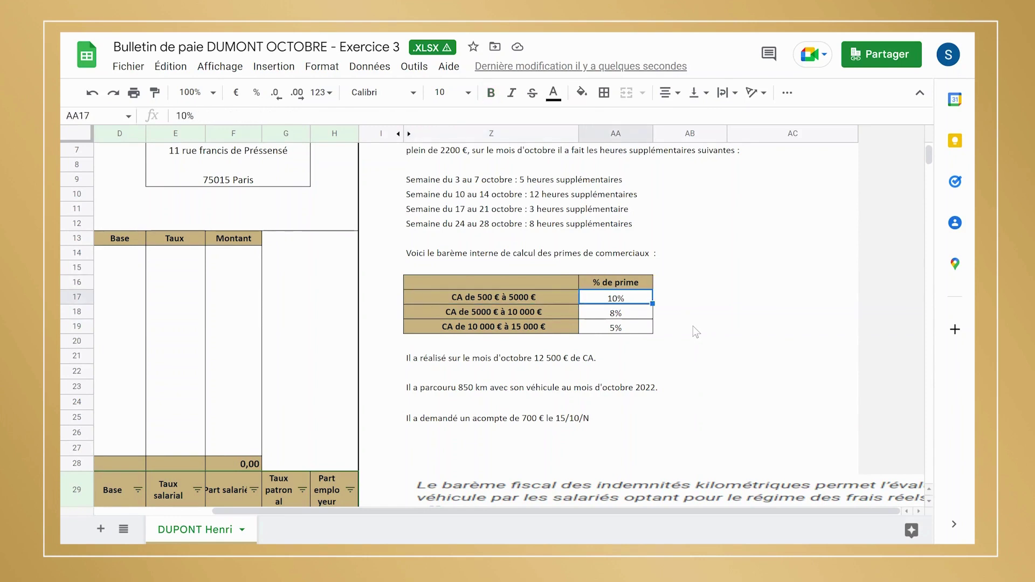
pyautogui.press('Left')
pyautogui.press('Down')
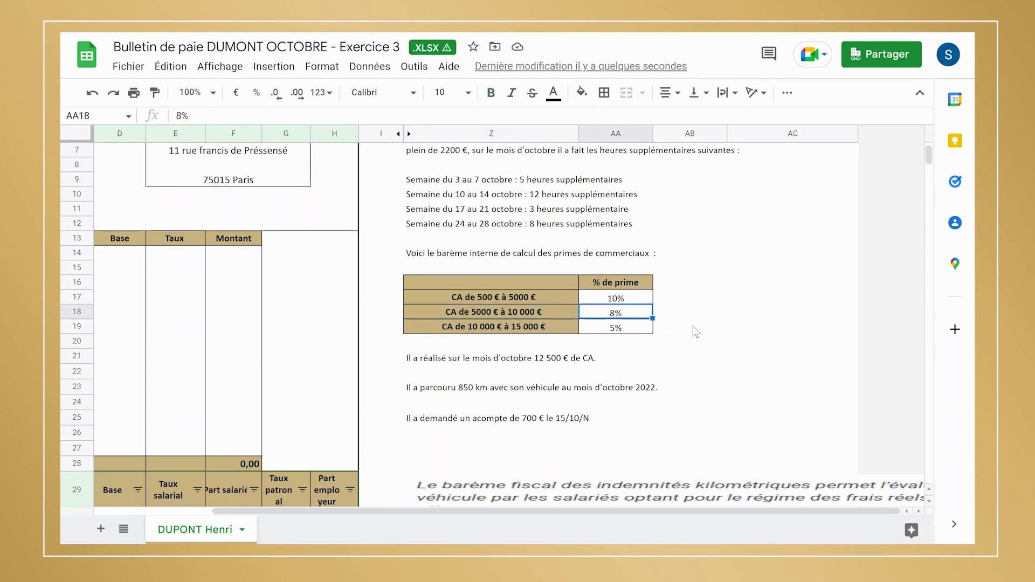
pyautogui.press('Down')
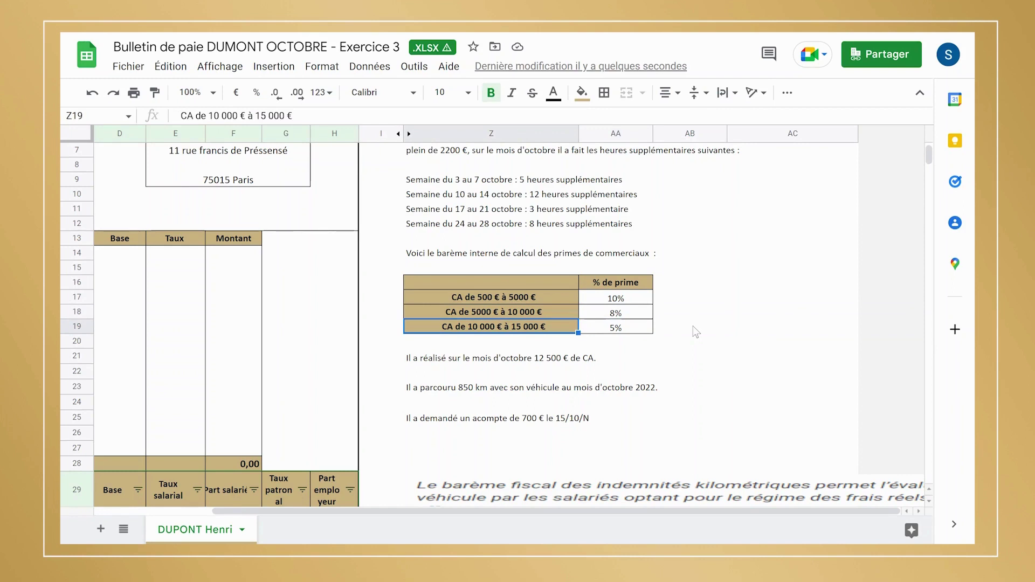
pyautogui.press('Right')
pyautogui.press('Left')
# Step: Read the notes on the October turnover, the kilometres driven and the requested advance
pyautogui.press('Down')
pyautogui.press('Down')
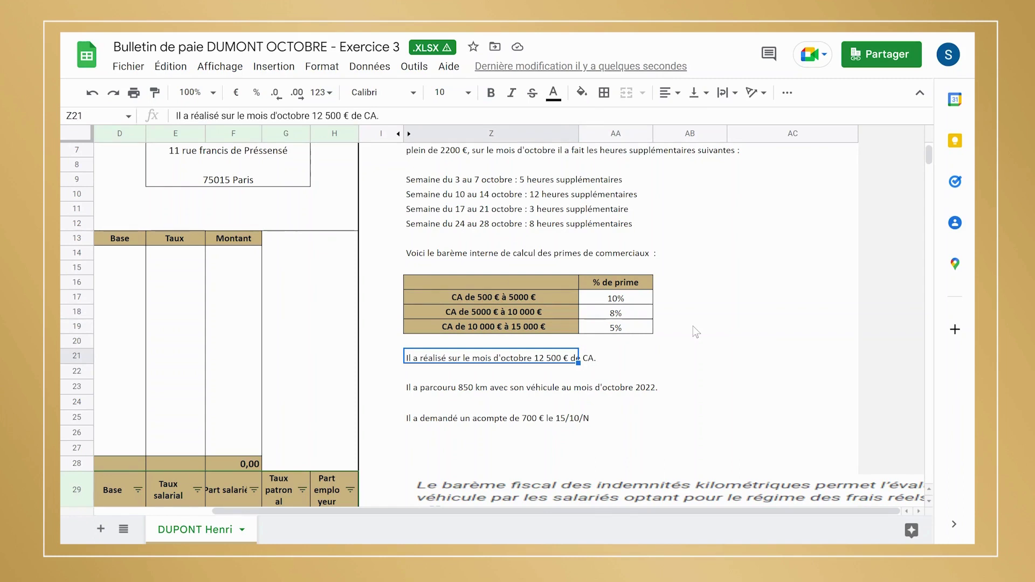
pyautogui.press('Down')
pyautogui.press('Up')
pyautogui.press('Down')
pyautogui.press('Down')
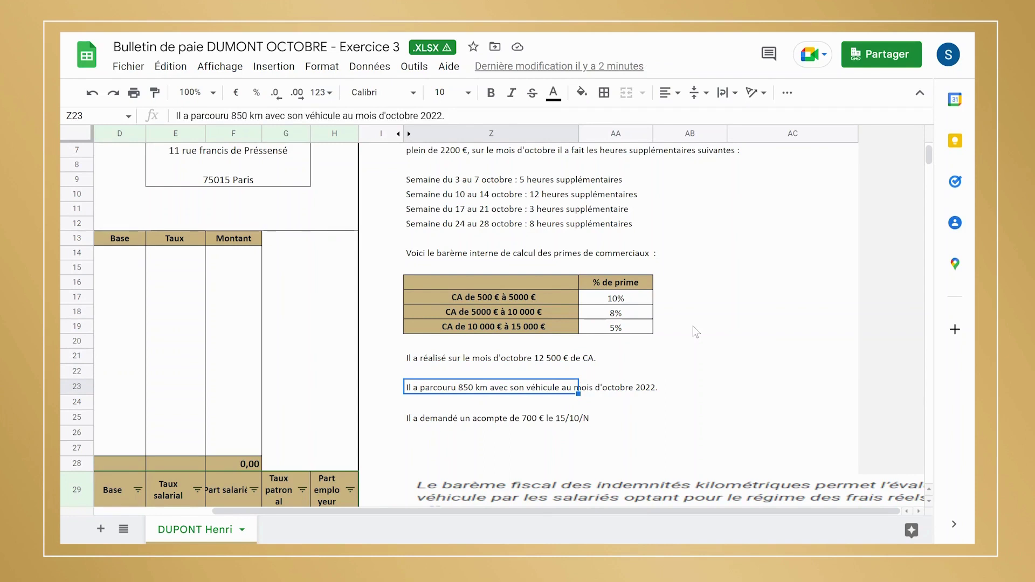
pyautogui.press('Down')
pyautogui.press('Down')
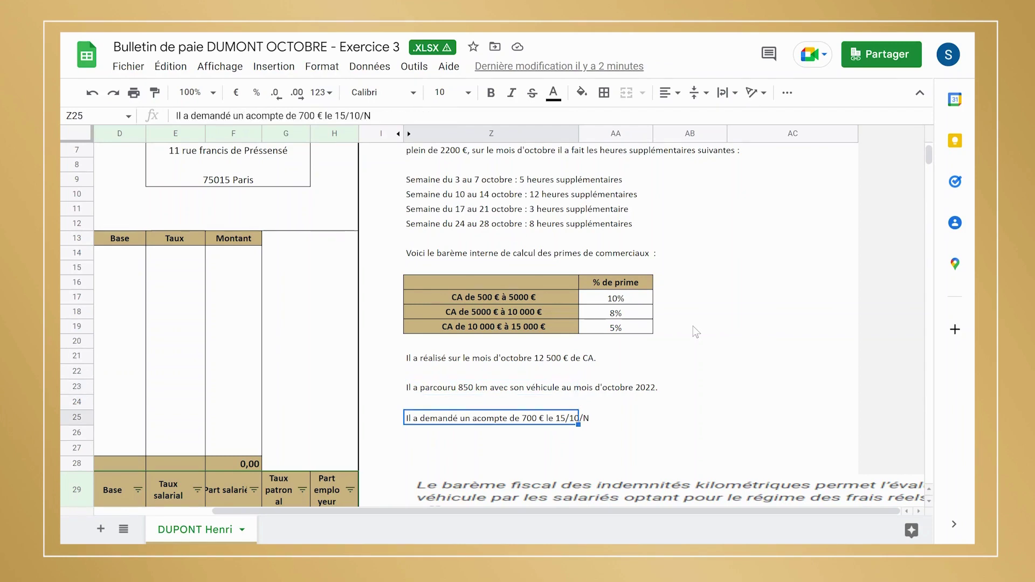
pyautogui.scroll(-5, 697, 333)
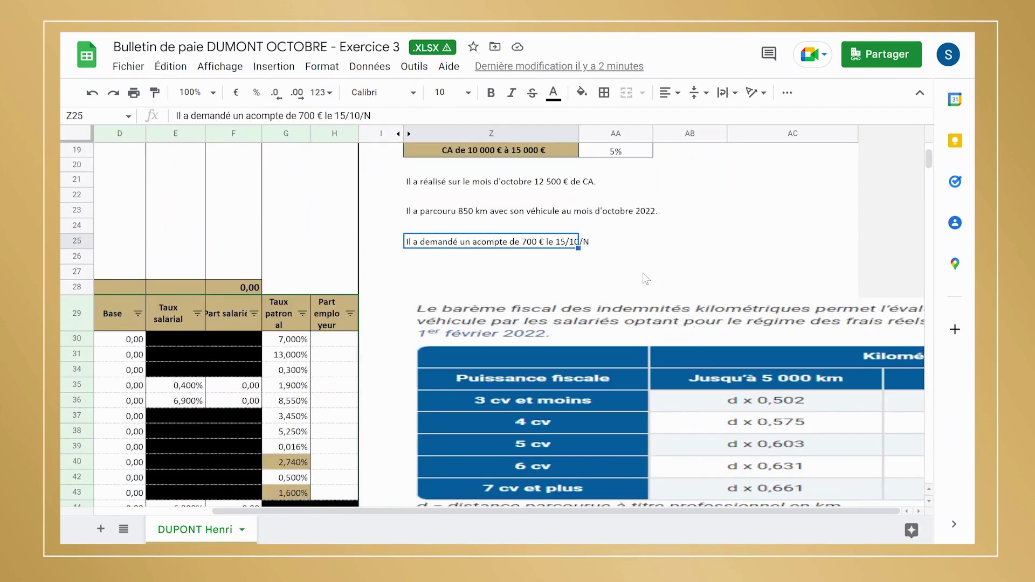
# Step: Shrink the mileage allowance scale image and place it below the advance note, starting at column Z, with all its distance columns in view
pyautogui.click(507, 364)
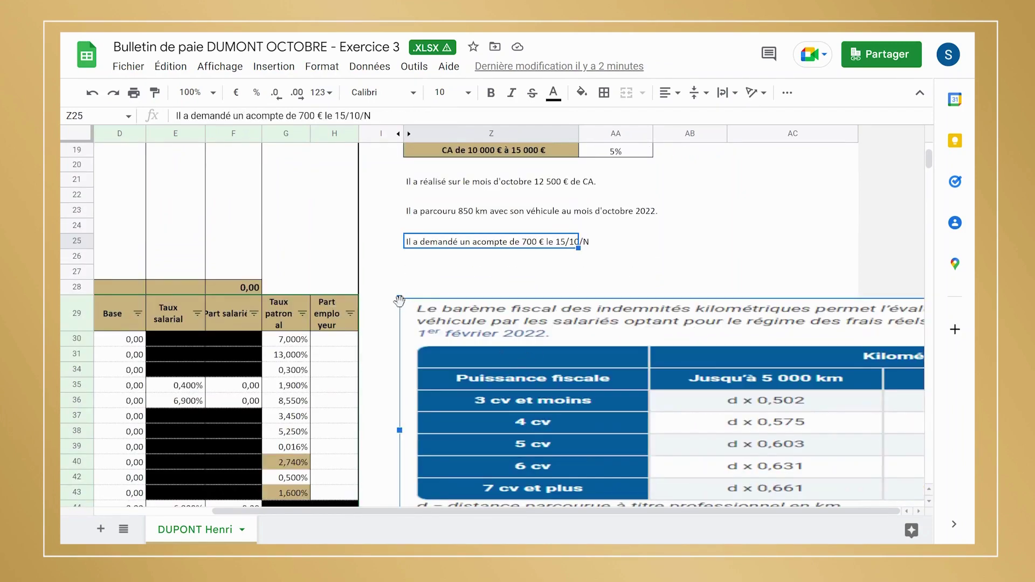
pyautogui.click(477, 272)
pyautogui.scroll(-5, 527, 402)
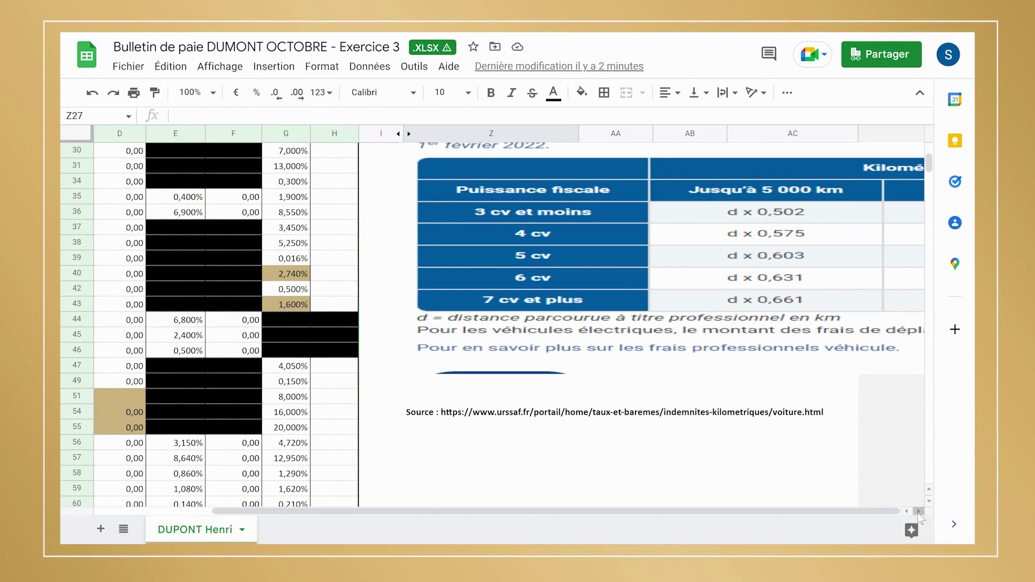
pyautogui.scroll(5, 671, 418)
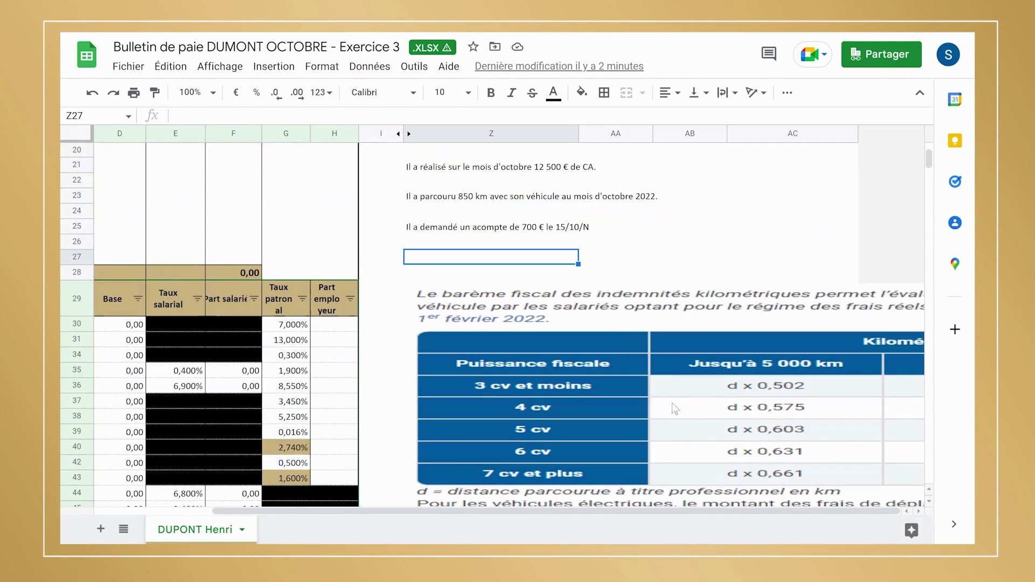
pyautogui.click(456, 356)
pyautogui.moveTo(416, 287); pyautogui.dragTo(608, 408)
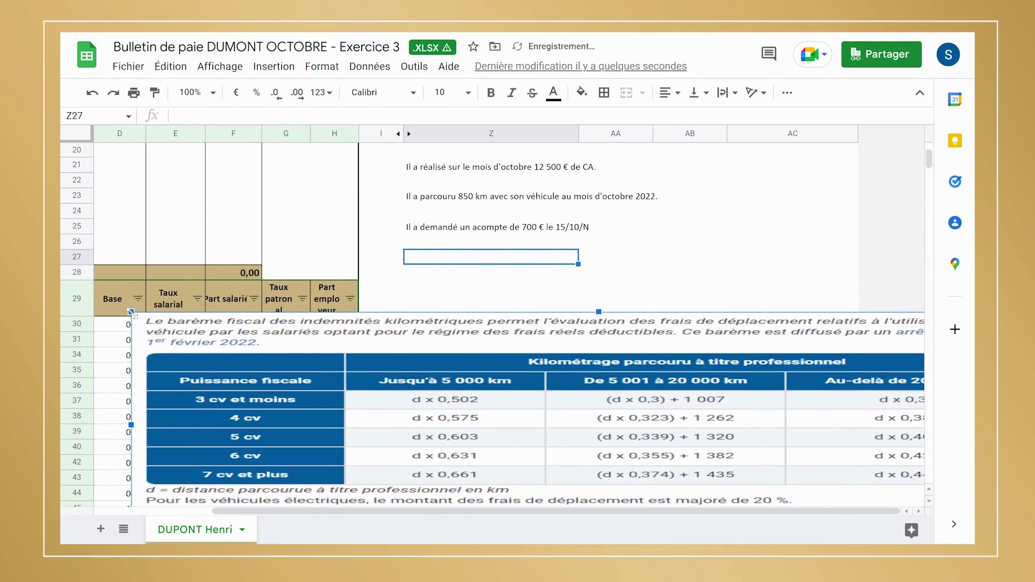
pyautogui.moveTo(130, 312); pyautogui.dragTo(394, 455)
pyautogui.moveTo(617, 474); pyautogui.dragTo(644, 451)
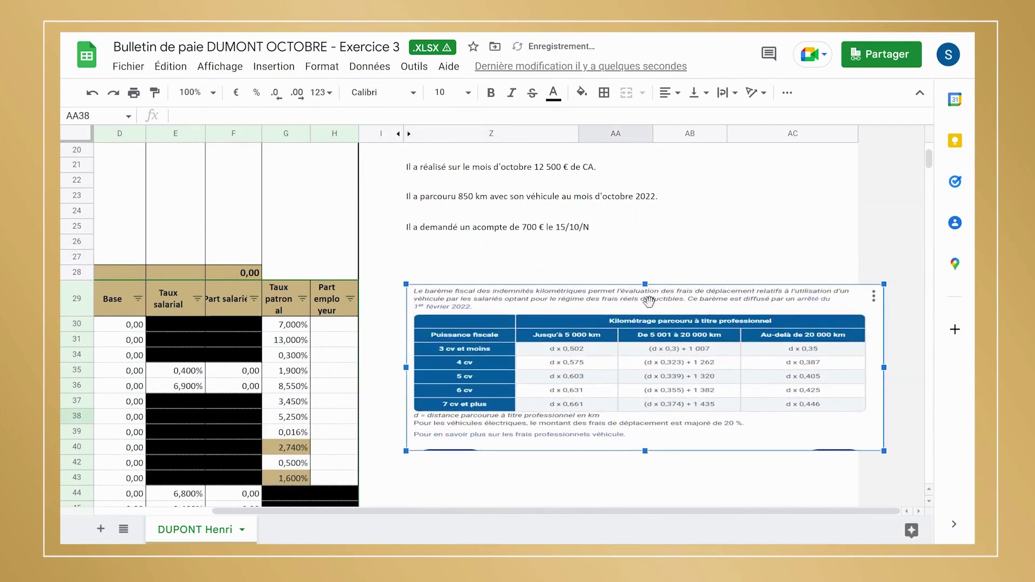
pyautogui.click(689, 257)
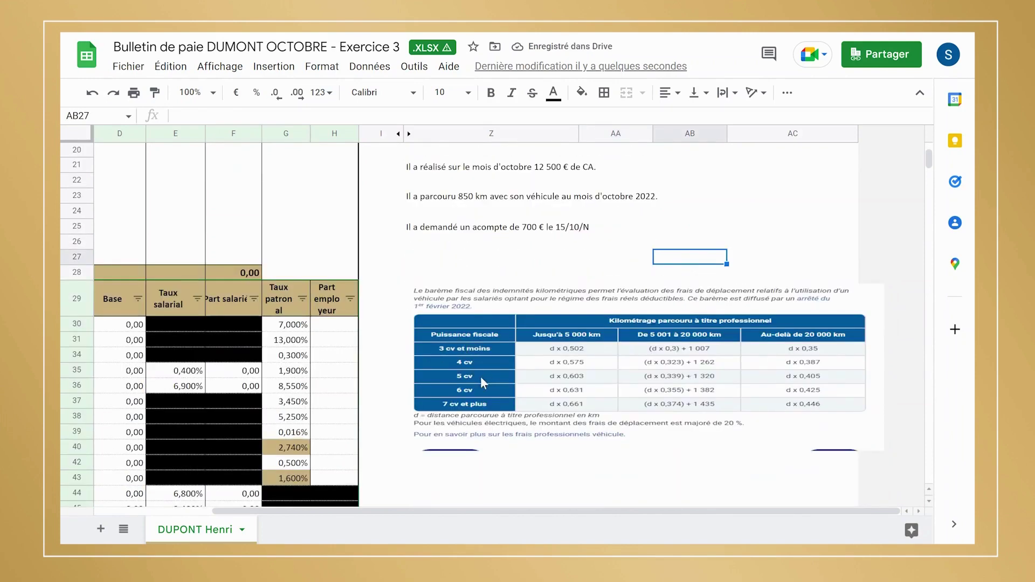
# Step: Look over the payslip's pay elements and social contributions alongside the exercise instructions
pyautogui.scroll(7, 480, 376)
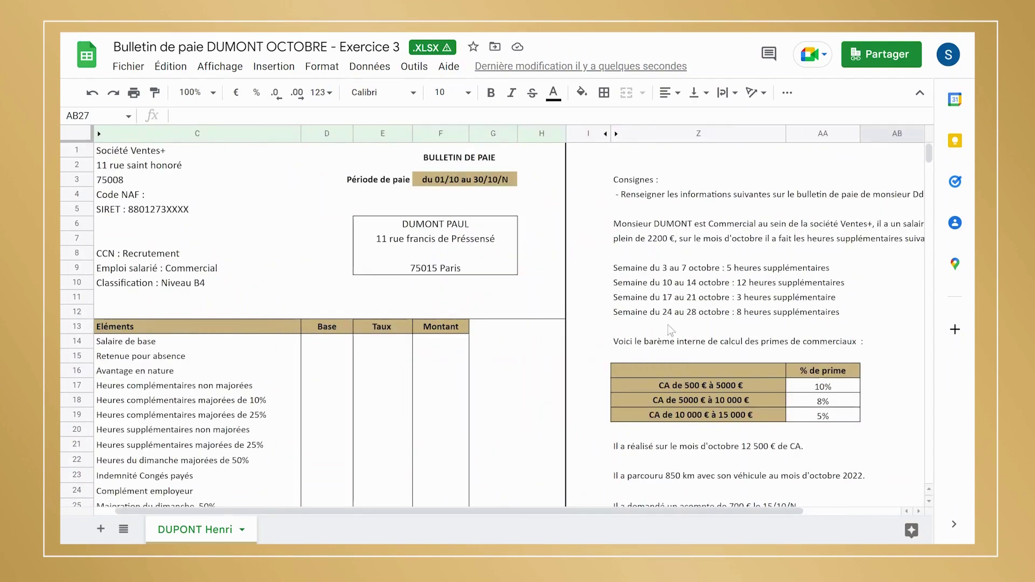
pyautogui.scroll(-8, 671, 330)
pyautogui.scroll(5, 676, 339)
pyautogui.scroll(-5, 682, 348)
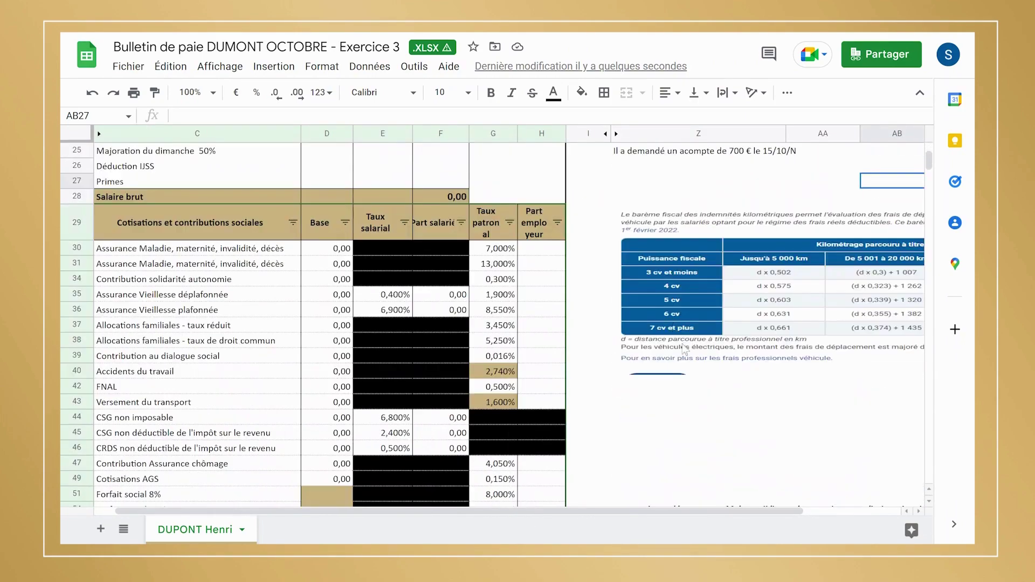
pyautogui.scroll(6, 769, 323)
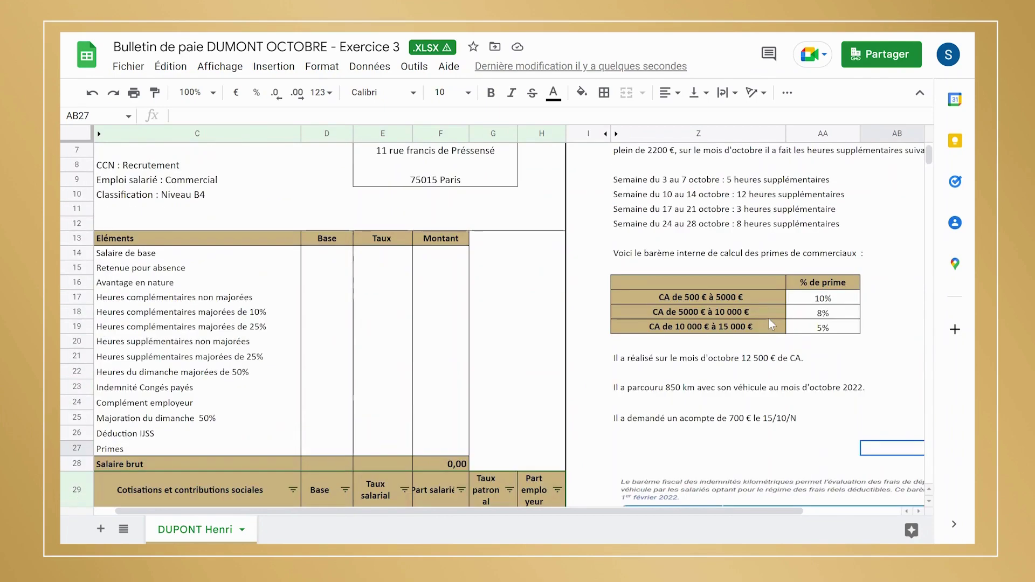
pyautogui.scroll(2, 769, 319)
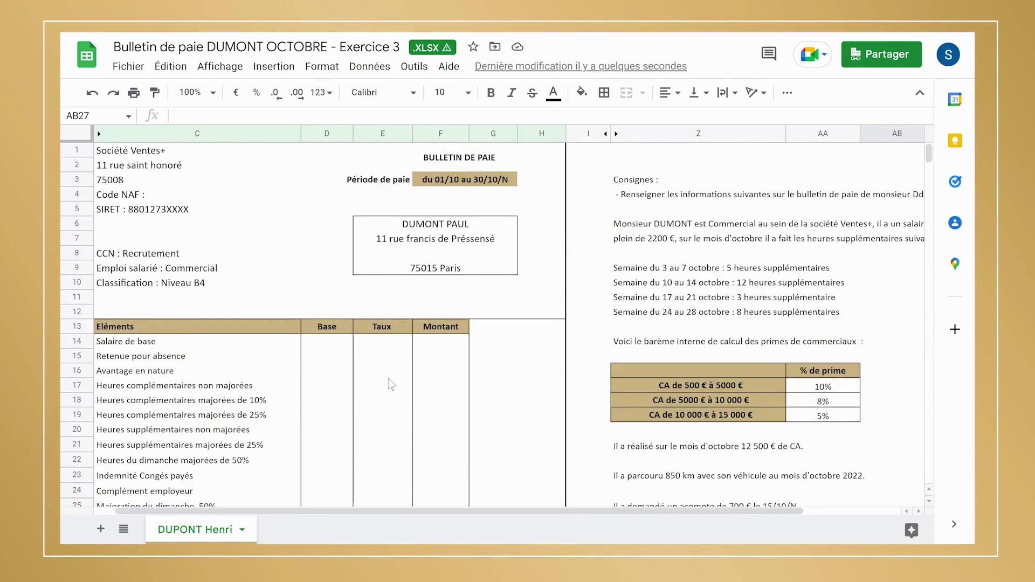
pyautogui.moveTo(512, 512); pyautogui.dragTo(473, 517)
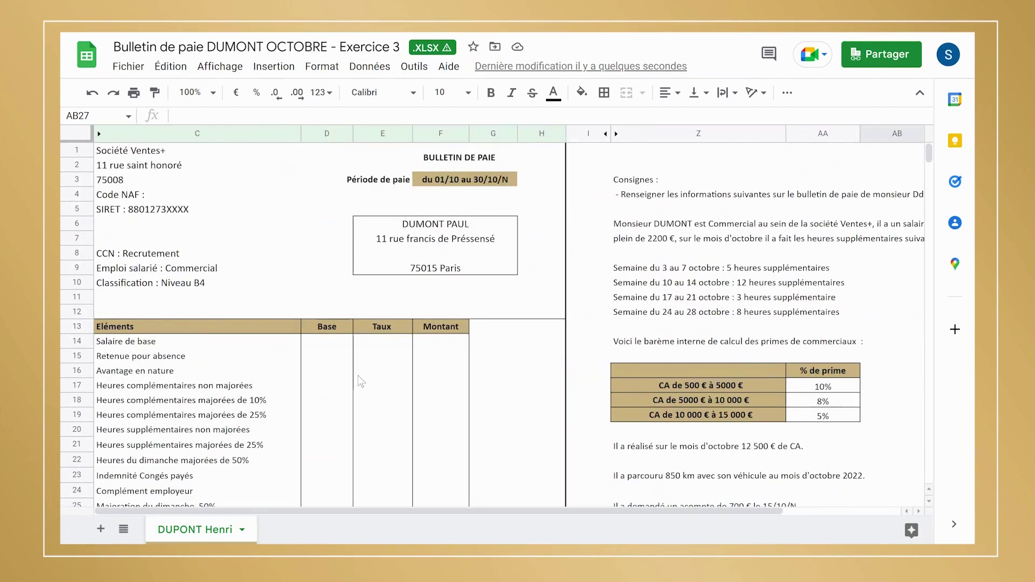
# Step: Fill in the Salaire de base row with an amount of 2200 and a base of 151,67 hours
pyautogui.click(328, 348)
pyautogui.click(445, 344)
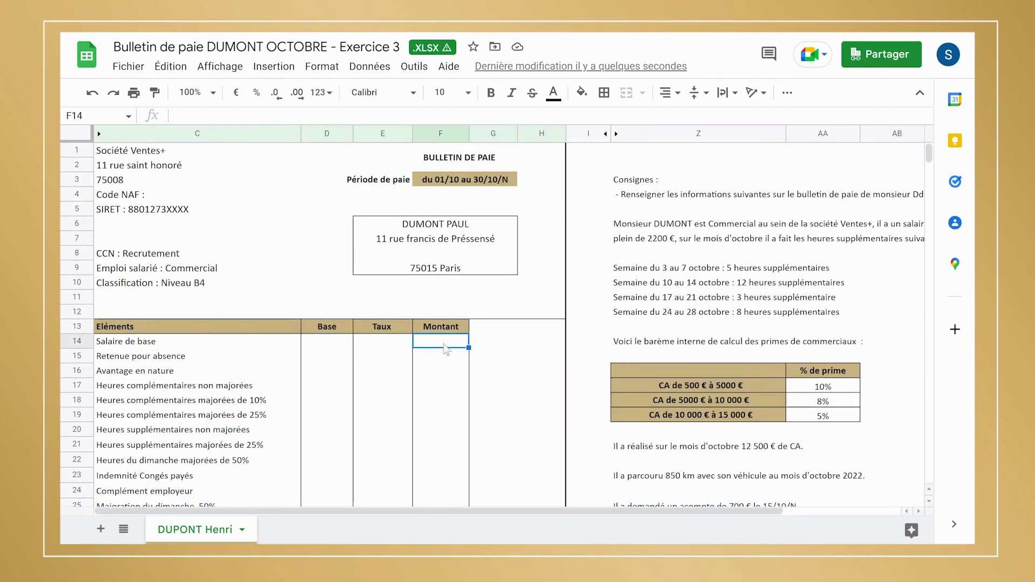
pyautogui.write('220')
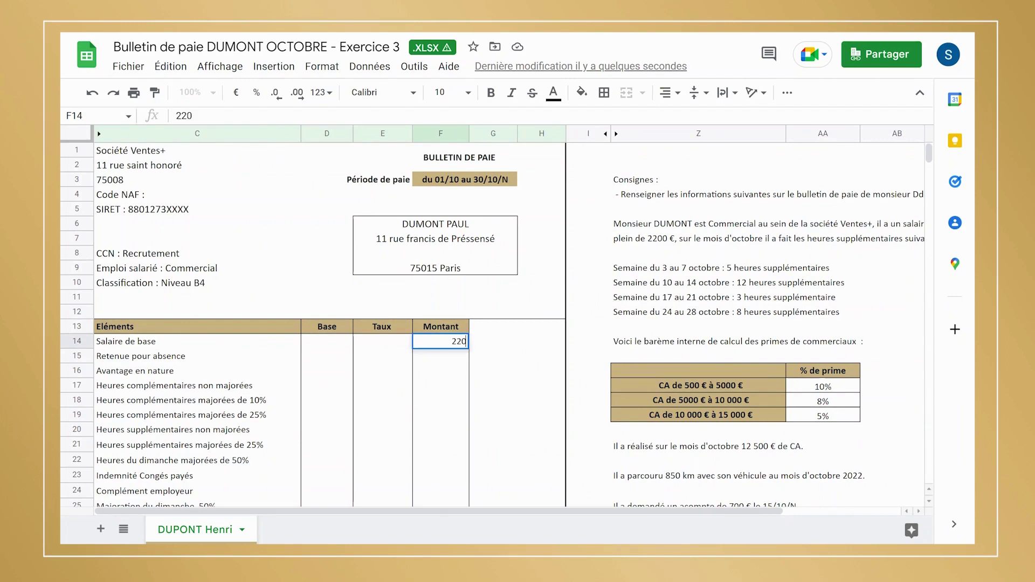
pyautogui.press('Left')
pyautogui.press('Left')
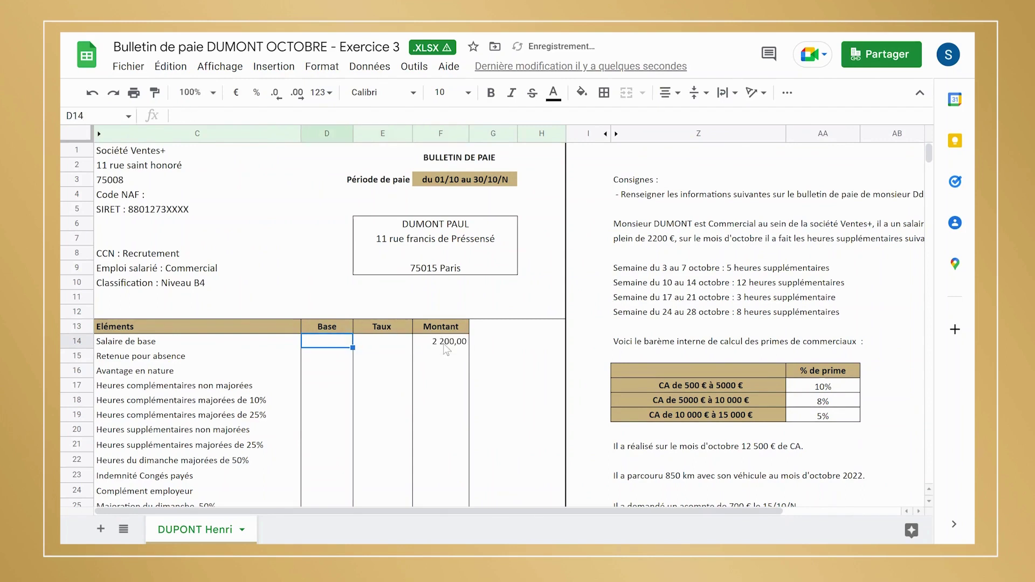
pyautogui.write('151')
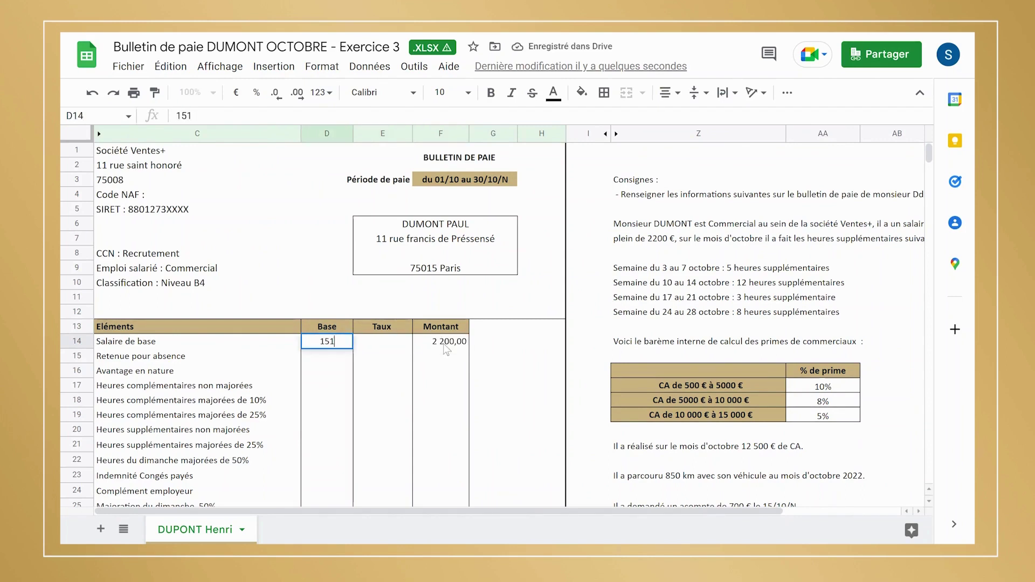
pyautogui.write(',67')
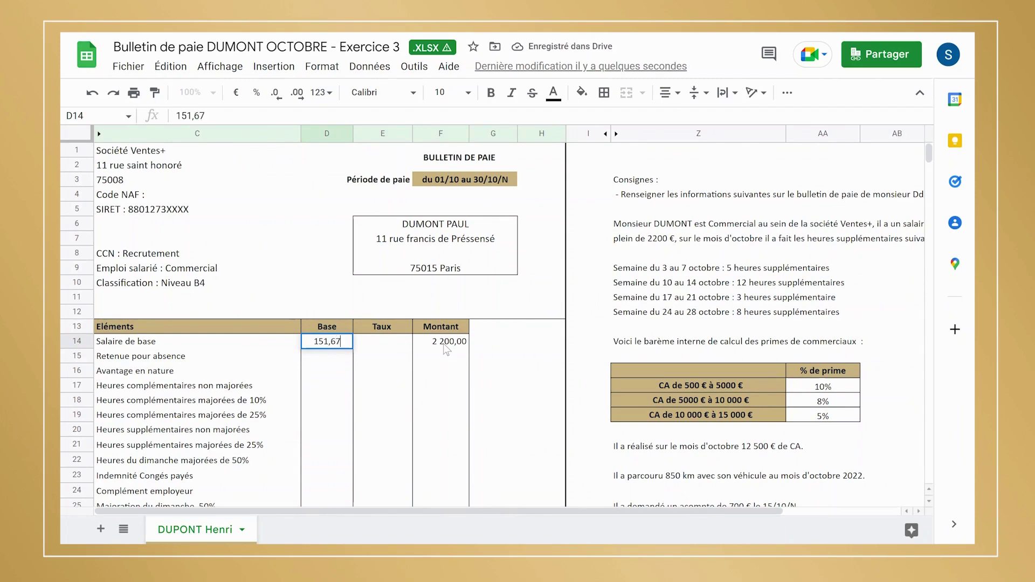
pyautogui.press('Tab')
# Step: Calculate the hourly rate of the Salaire de base row in E14 with the formula +F14/D14
pyautogui.write('+')
pyautogui.click(444, 345)
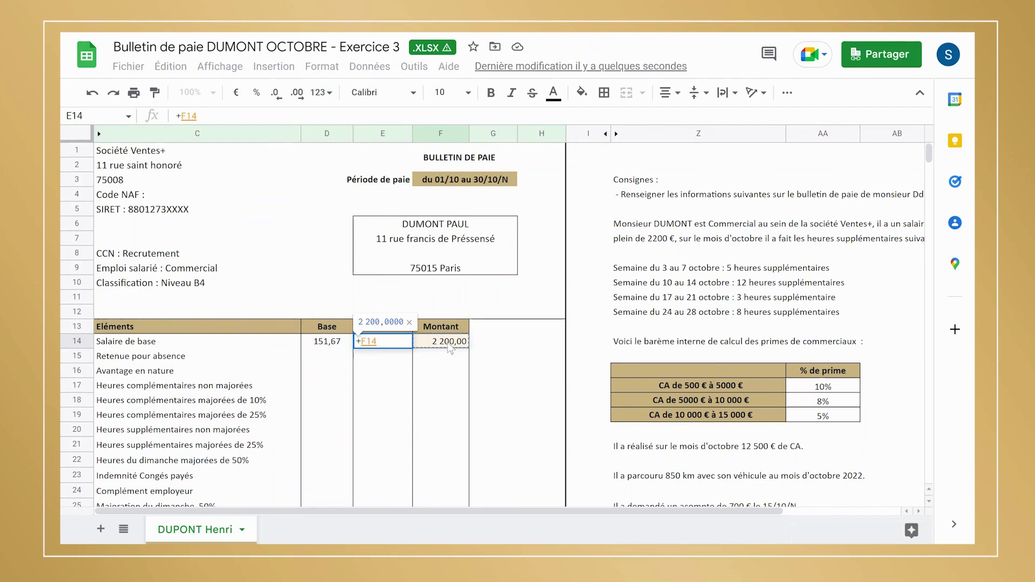
pyautogui.write('/')
pyautogui.click(327, 342)
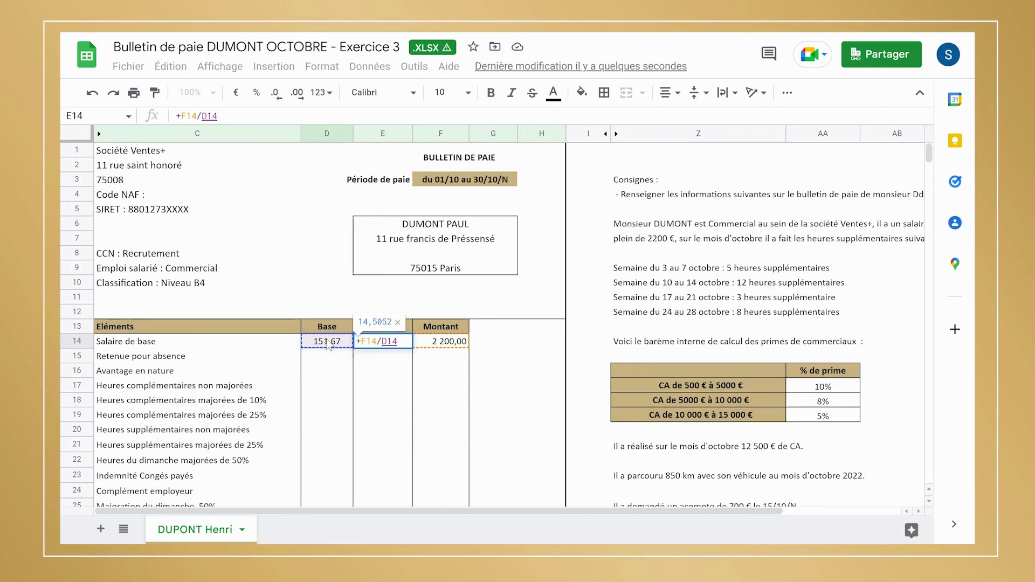
pyautogui.press('Return')
pyautogui.click(389, 365)
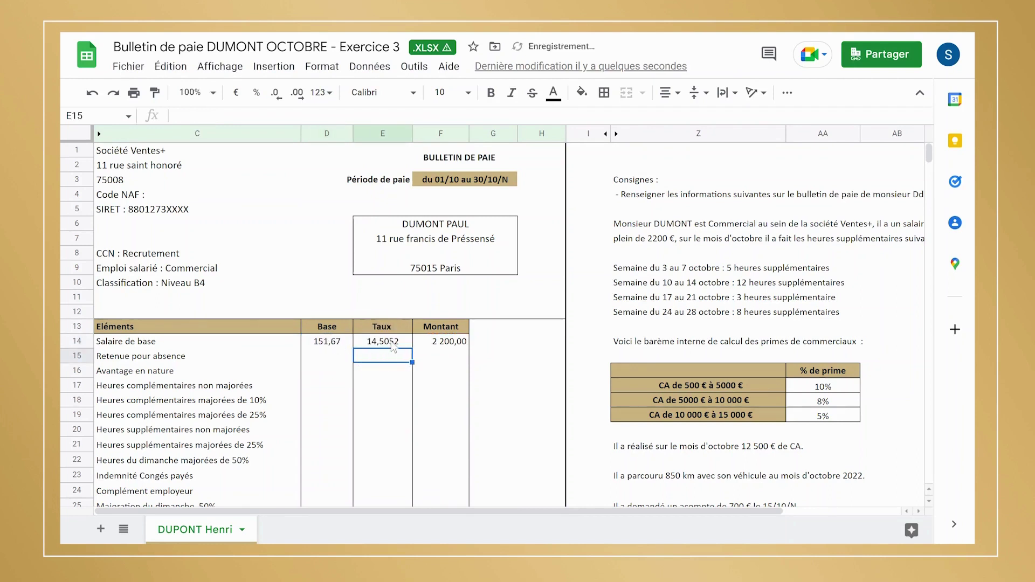
# Step: Enter the overtime labels HS 25% in AC9 and HS 50 % in AC10, beside the weekly overtime list
pyautogui.click(392, 344)
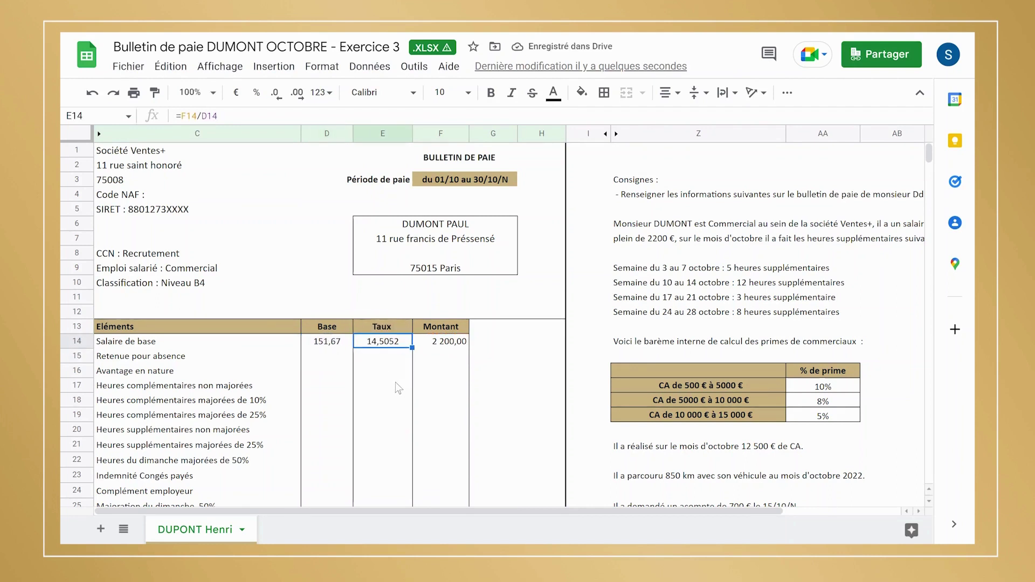
pyautogui.moveTo(496, 510); pyautogui.dragTo(593, 516)
pyautogui.click(756, 308)
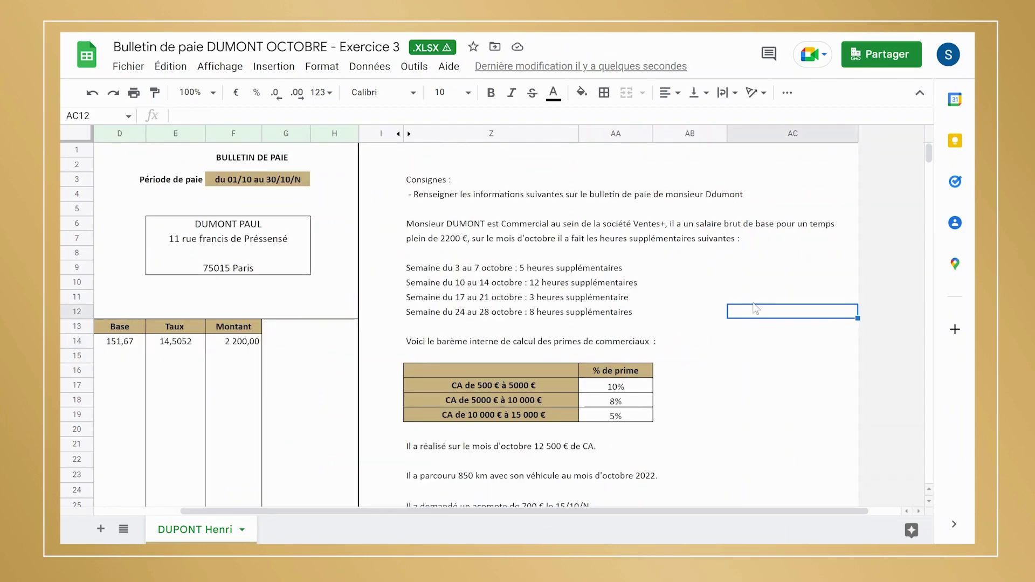
pyautogui.press('Up')
pyautogui.press('Up')
pyautogui.press('Up')
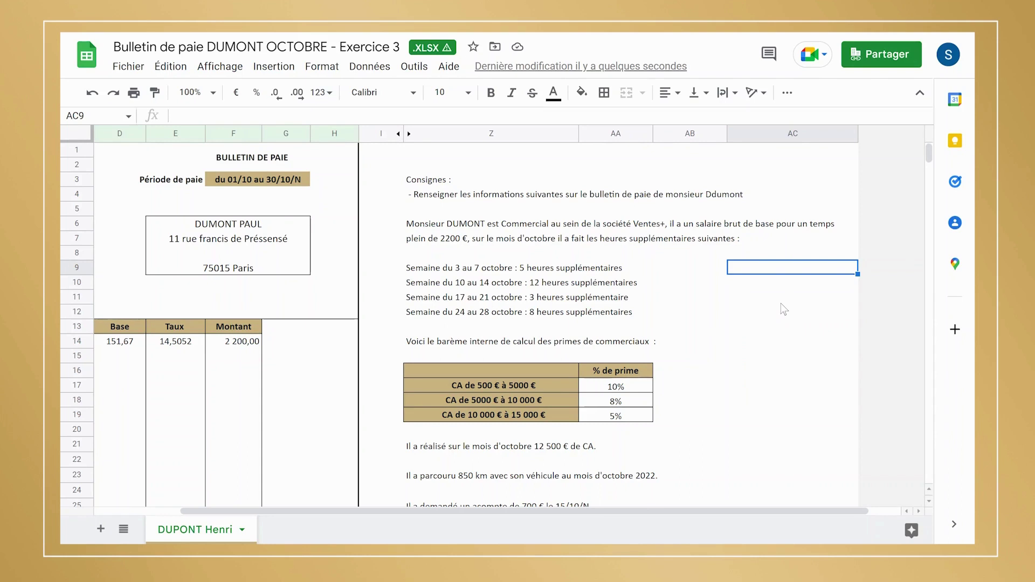
pyautogui.write('HS')
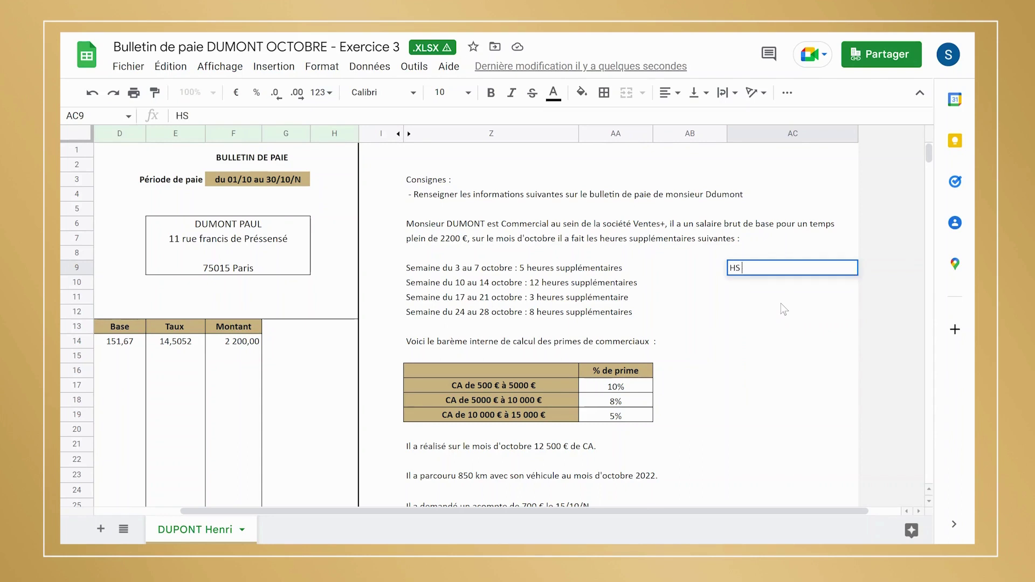
pyautogui.write(' 25%')
pyautogui.press('Return')
pyautogui.write('HS ')
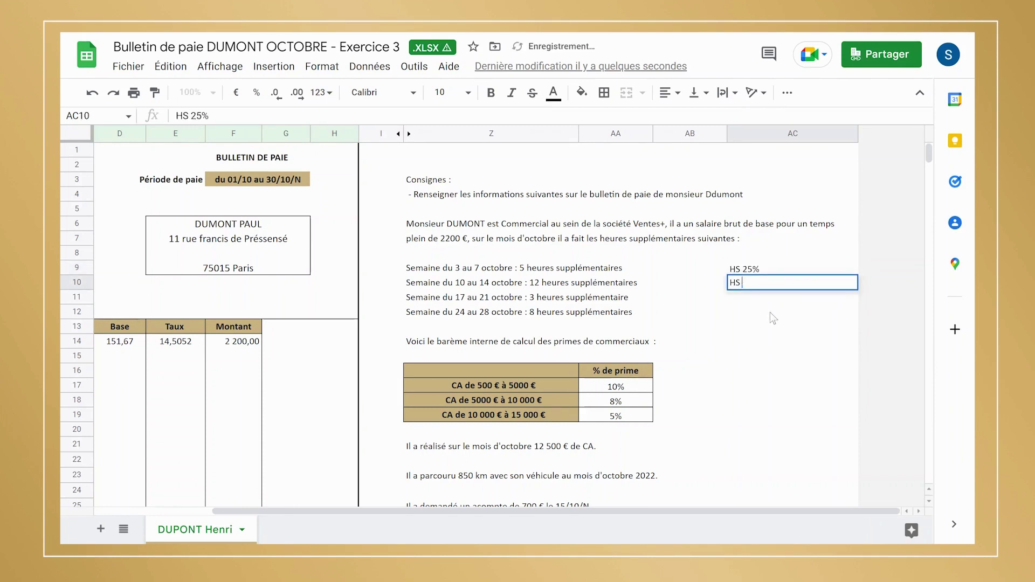
pyautogui.write('50 %')
pyautogui.press('Up')
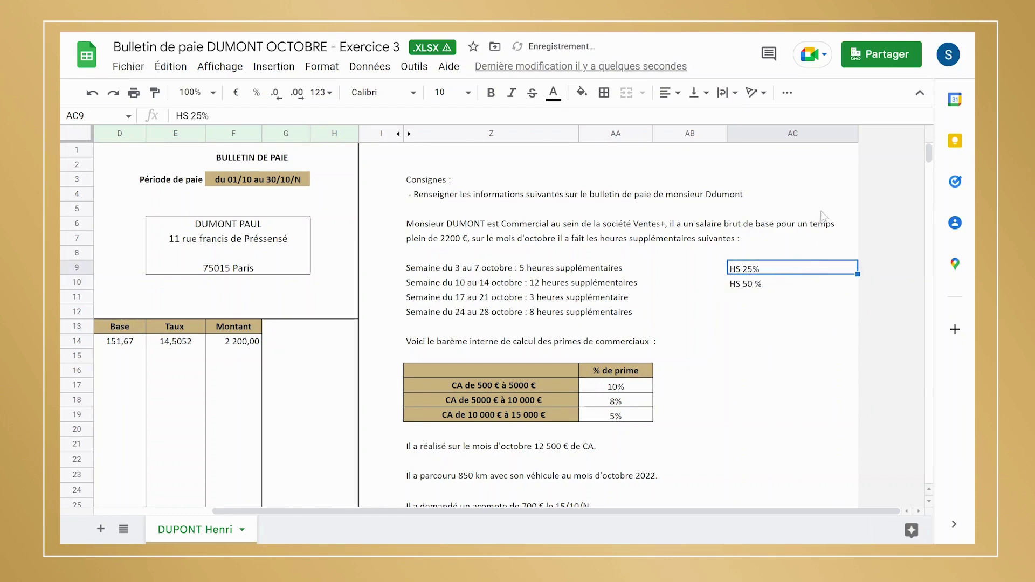
pyautogui.moveTo(858, 133); pyautogui.dragTo(924, 133)
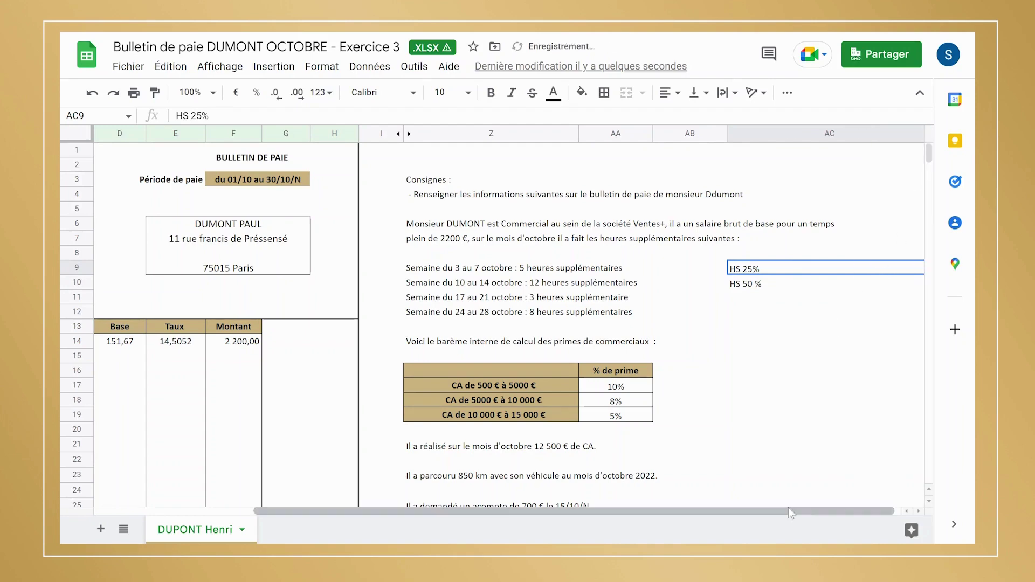
pyautogui.moveTo(788, 512); pyautogui.dragTo(795, 512)
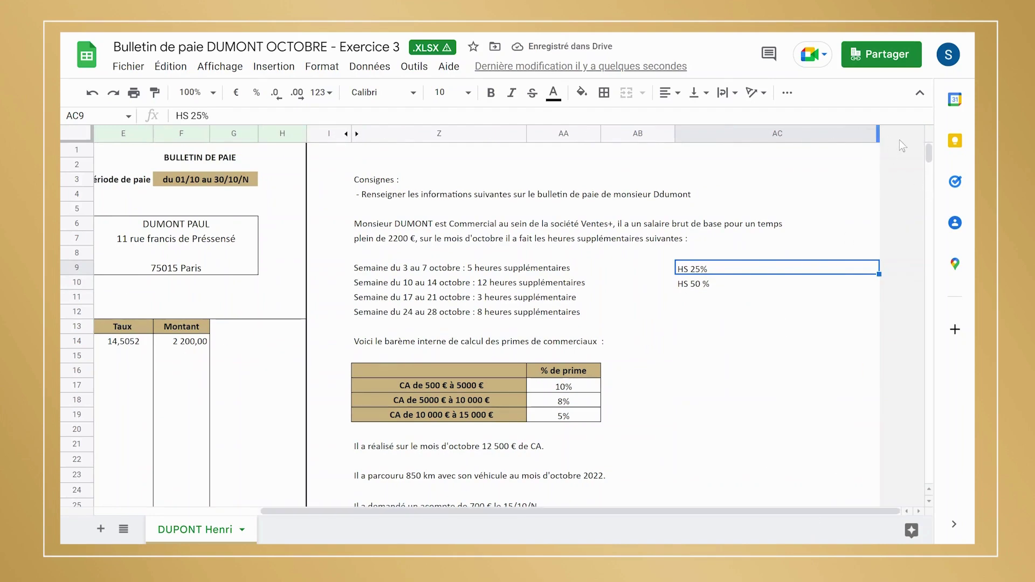
pyautogui.click(871, 134)
pyautogui.moveTo(880, 137); pyautogui.dragTo(917, 138)
pyautogui.click(813, 223)
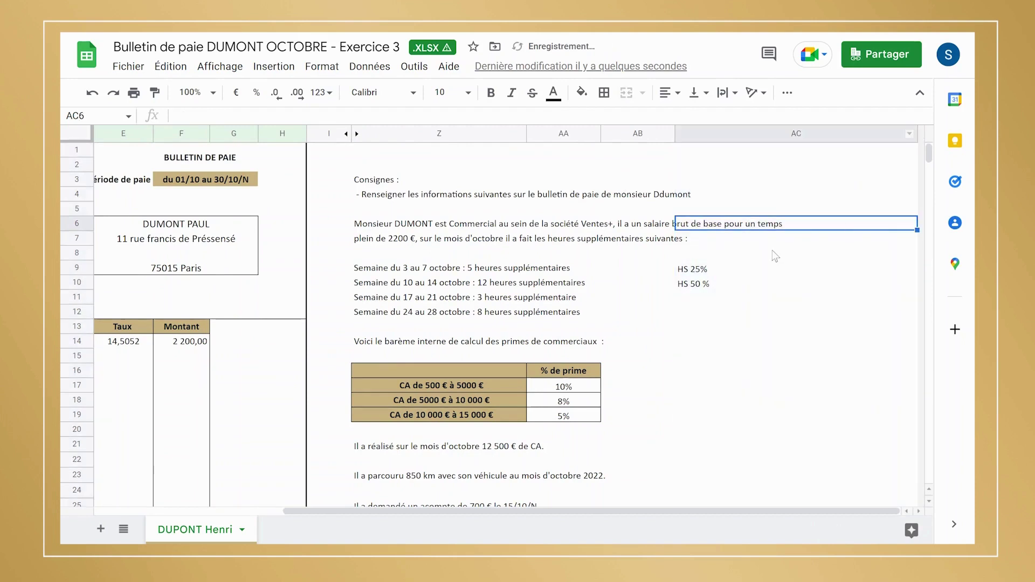
pyautogui.click(755, 268)
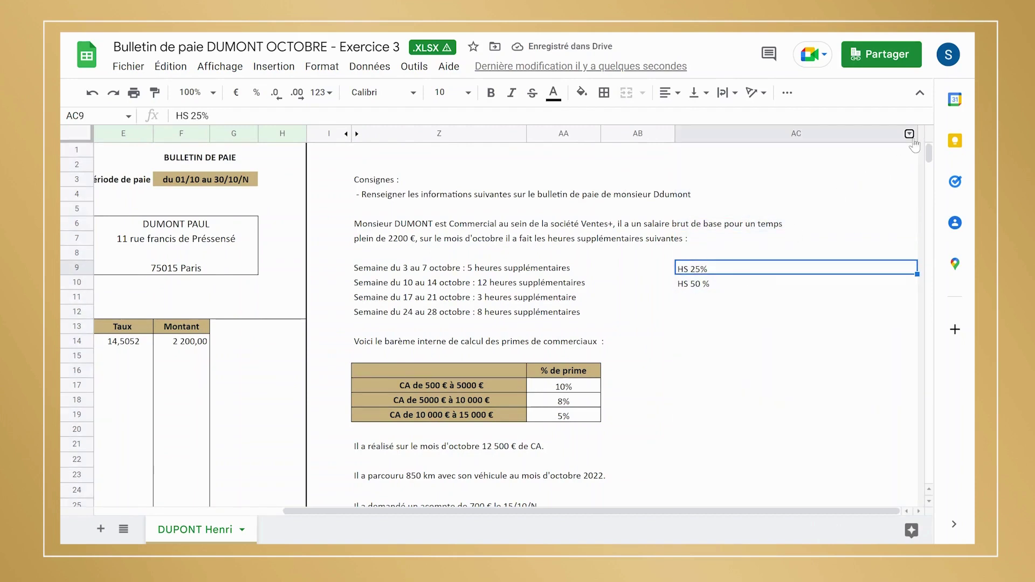
pyautogui.click(909, 134)
pyautogui.click(840, 225)
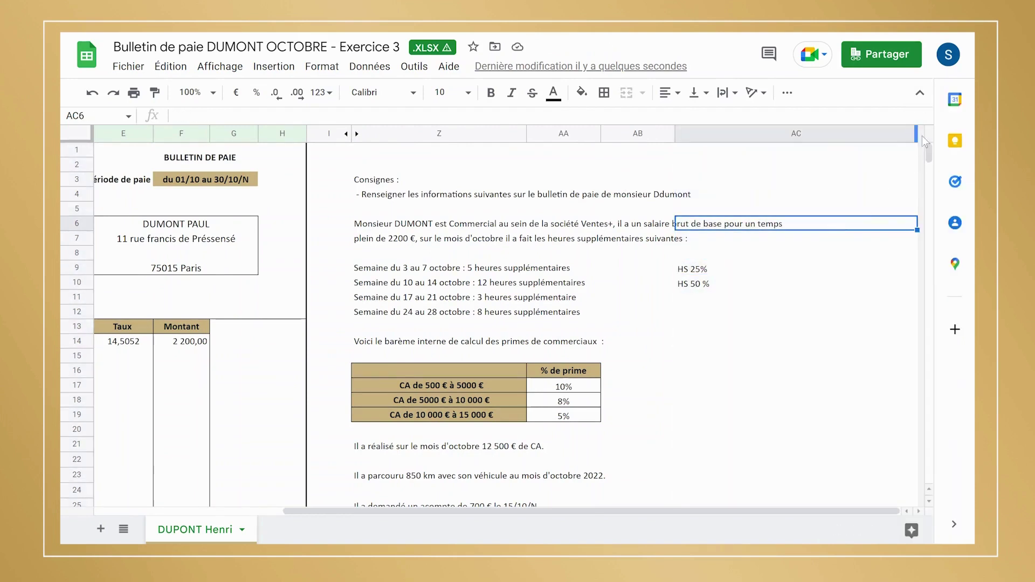
# Step: Narrow column AC so that it ends where the instruction text in row 6 ends
pyautogui.moveTo(918, 134); pyautogui.dragTo(788, 148)
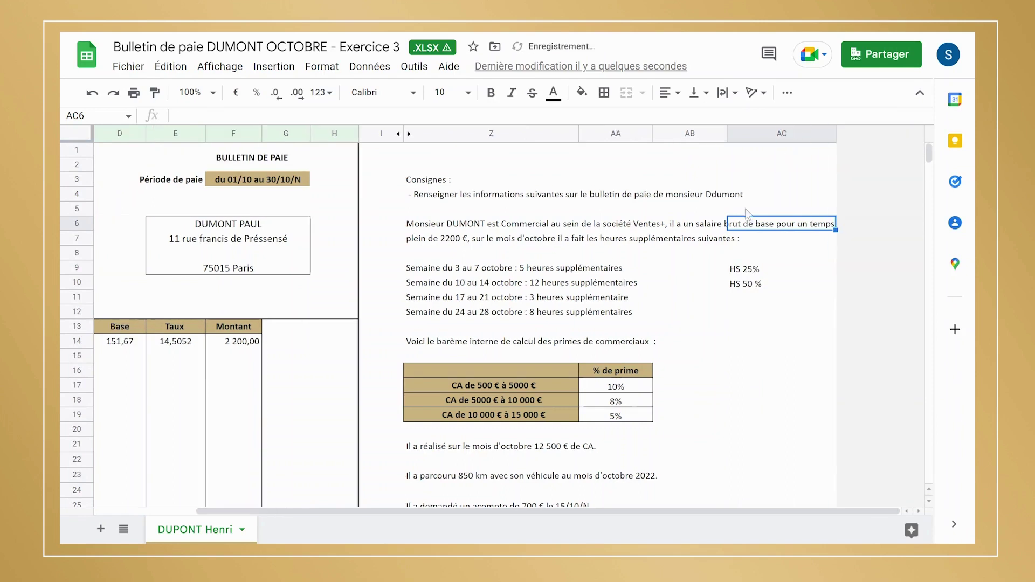
pyautogui.click(784, 264)
pyautogui.click(804, 338)
pyautogui.click(824, 134)
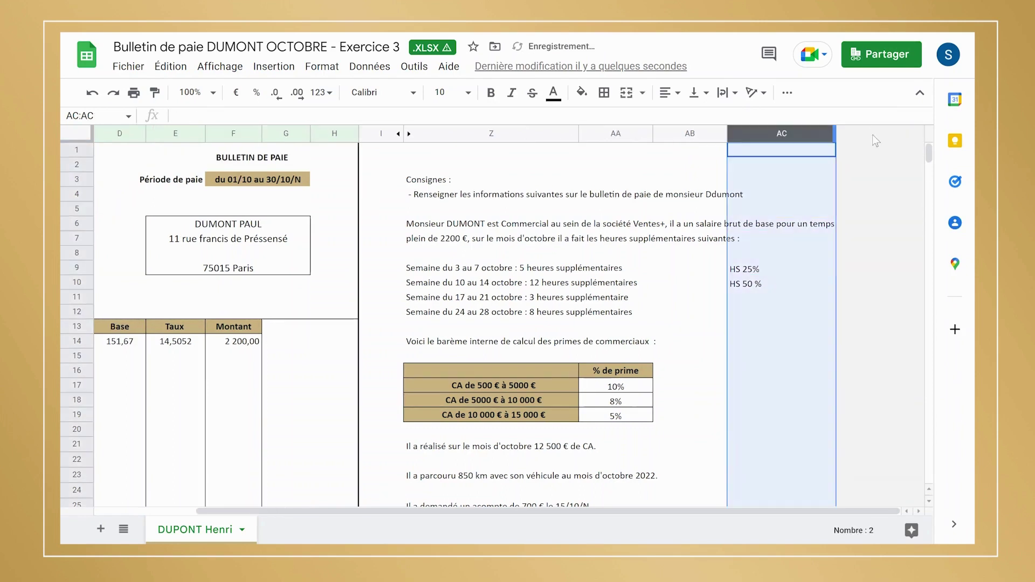
pyautogui.click(760, 268)
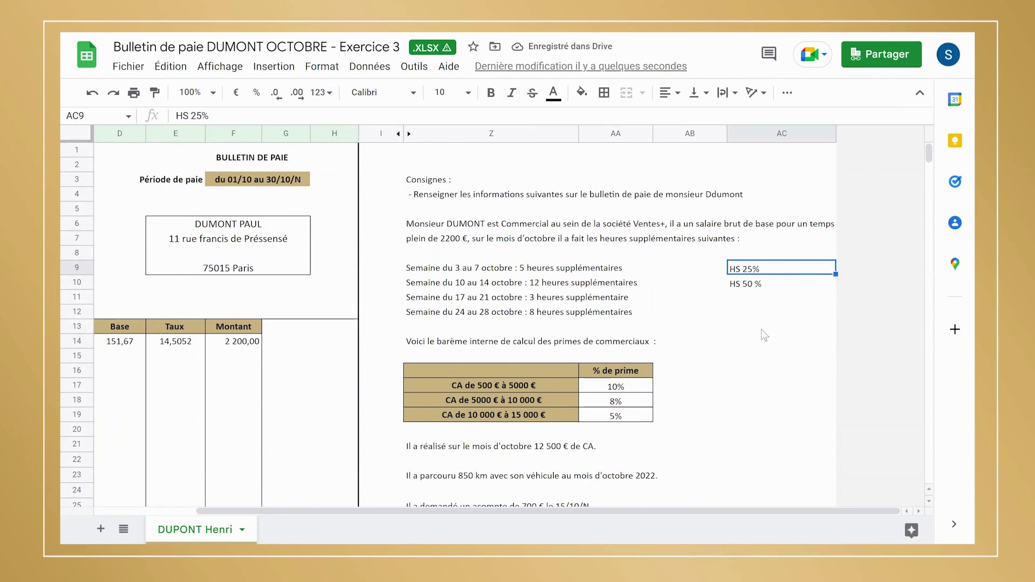
# Step: Insert a new column to the right of column AC
pyautogui.press('Down')
pyautogui.press('Up')
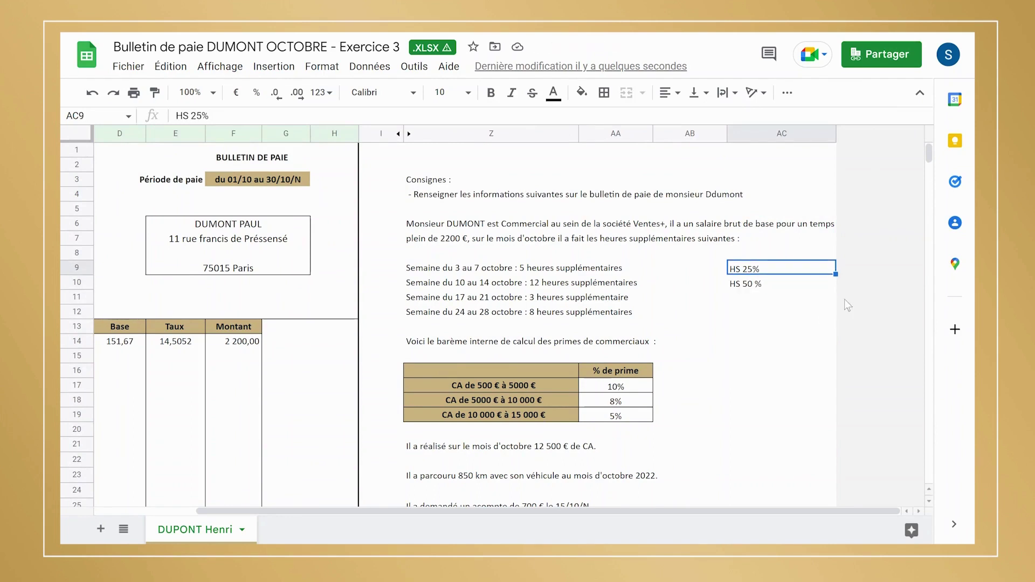
pyautogui.hotkey('ctrl', 'Up')
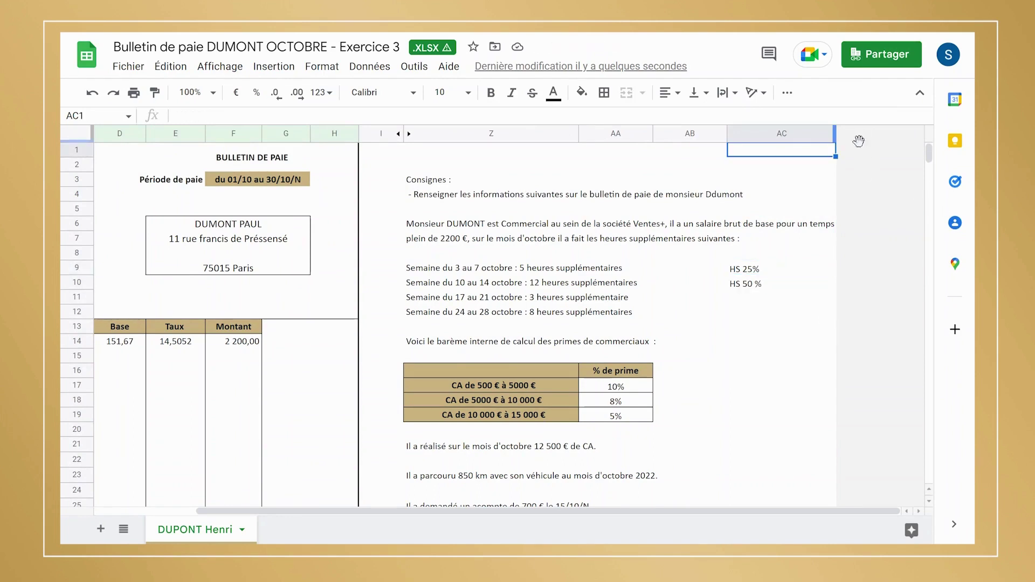
pyautogui.rightClick(823, 138)
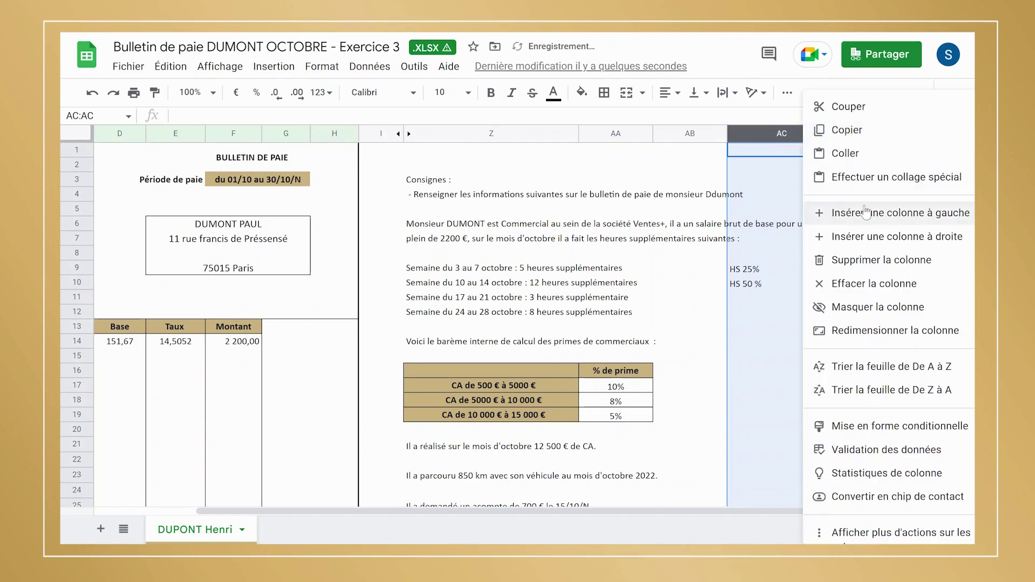
pyautogui.click(880, 236)
# Step: Enter overtime hours beside the labels: the formula +5+8 in AD9 for HS 25% and 4 in AD10 for HS 50 %
pyautogui.click(835, 266)
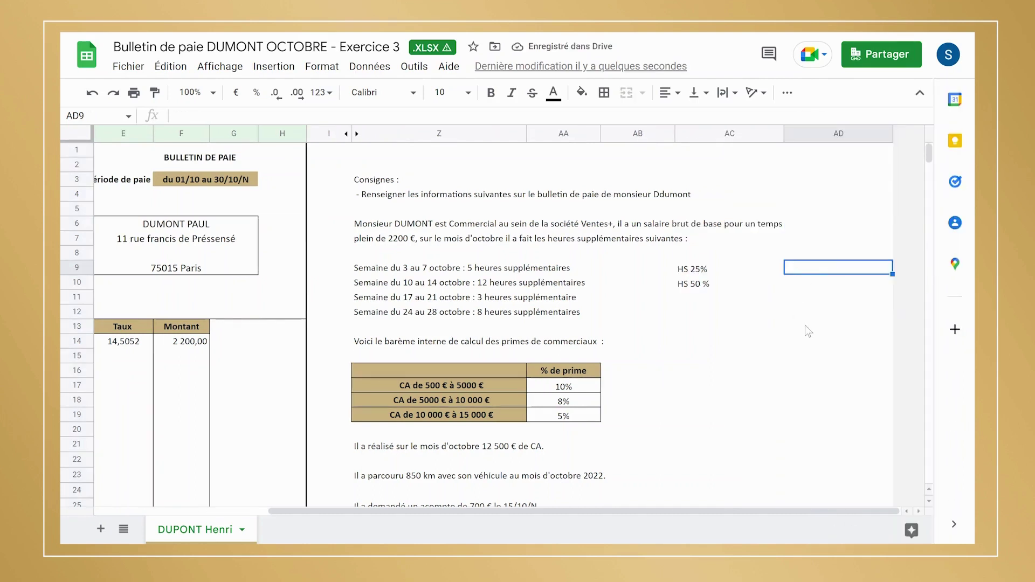
pyautogui.write('5')
pyautogui.press('Return')
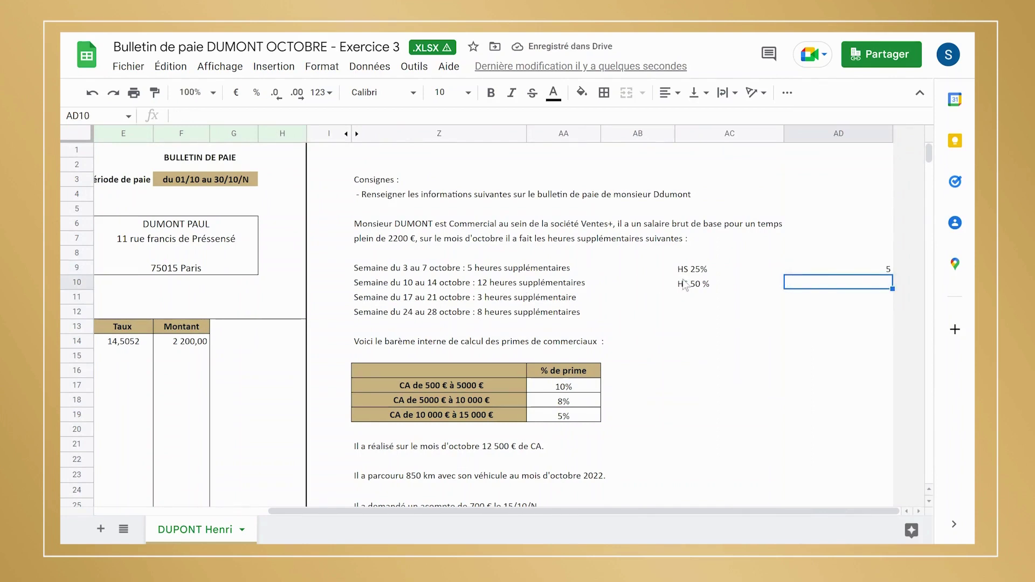
pyautogui.doubleClick(830, 269)
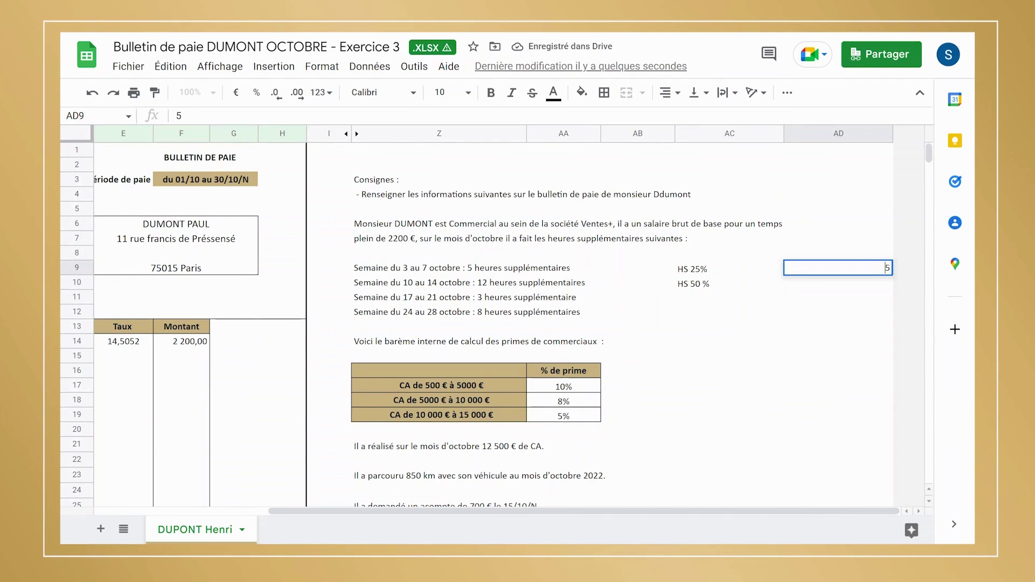
pyautogui.write('+5')
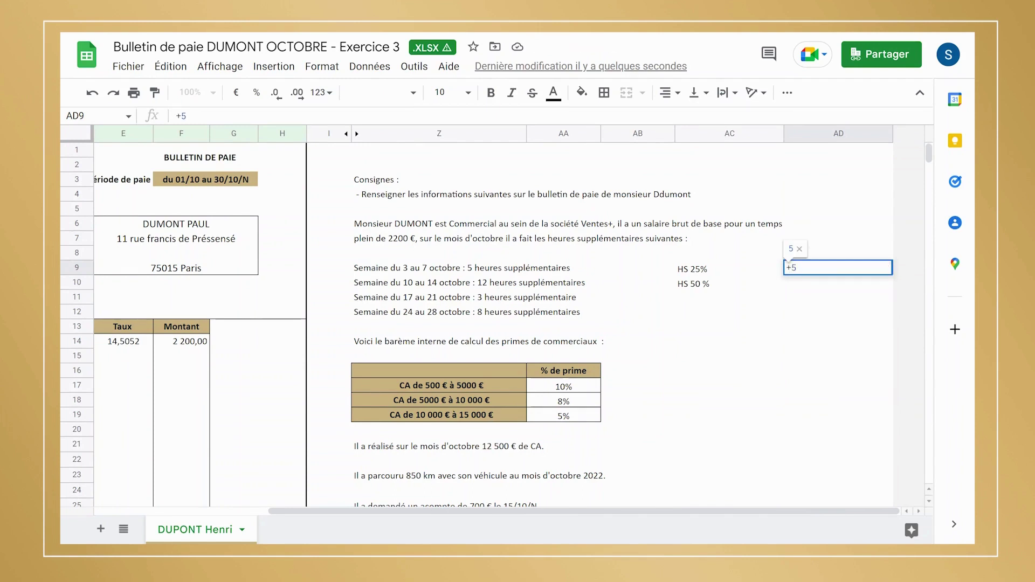
pyautogui.write('+8')
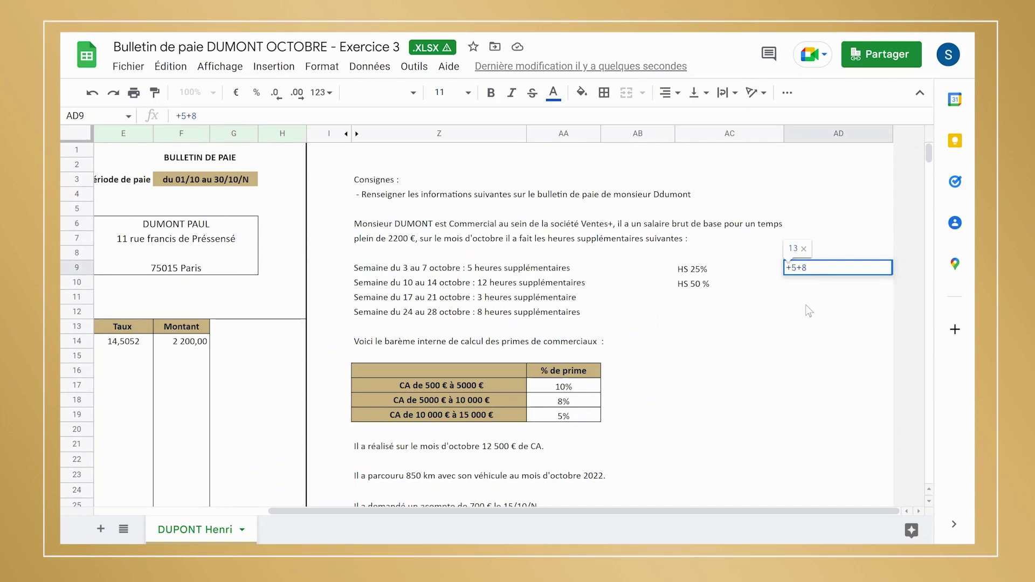
pyautogui.press('Return')
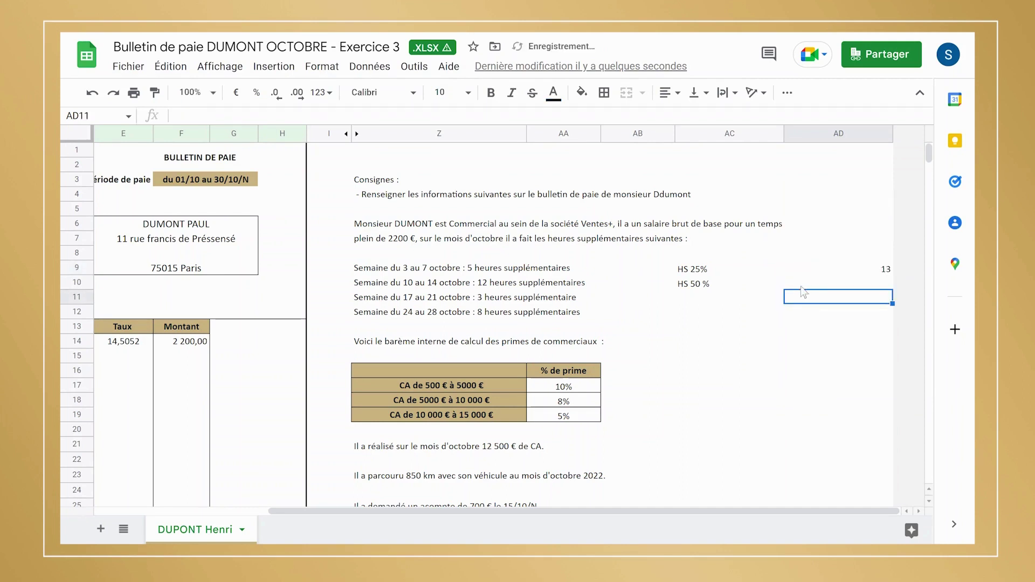
pyautogui.write('4')
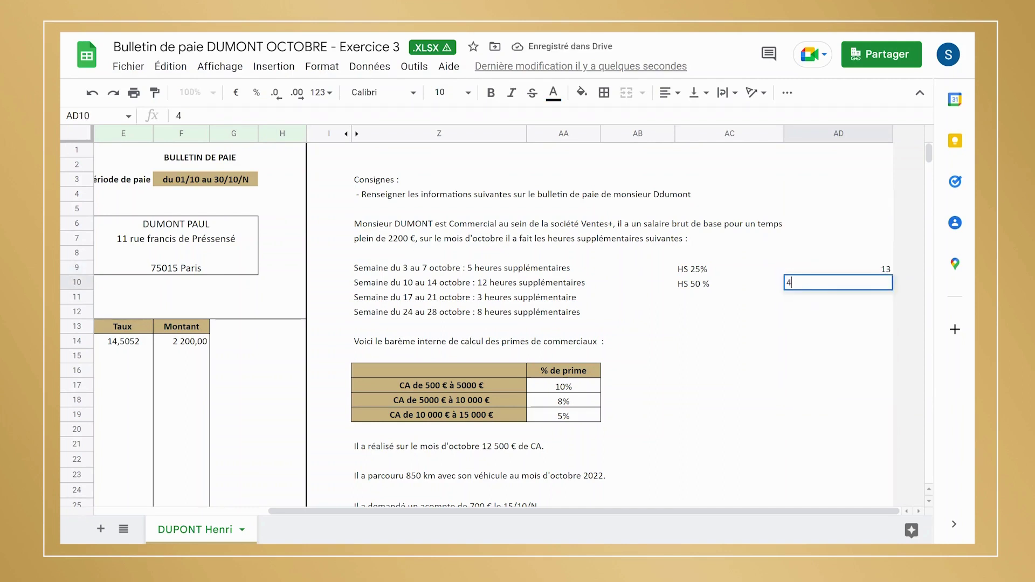
pyautogui.press('Return')
# Step: Add the last two weeks' overtime to the HS 25% sum in AD9, making the formula =5+8+3+8
pyautogui.click(818, 273)
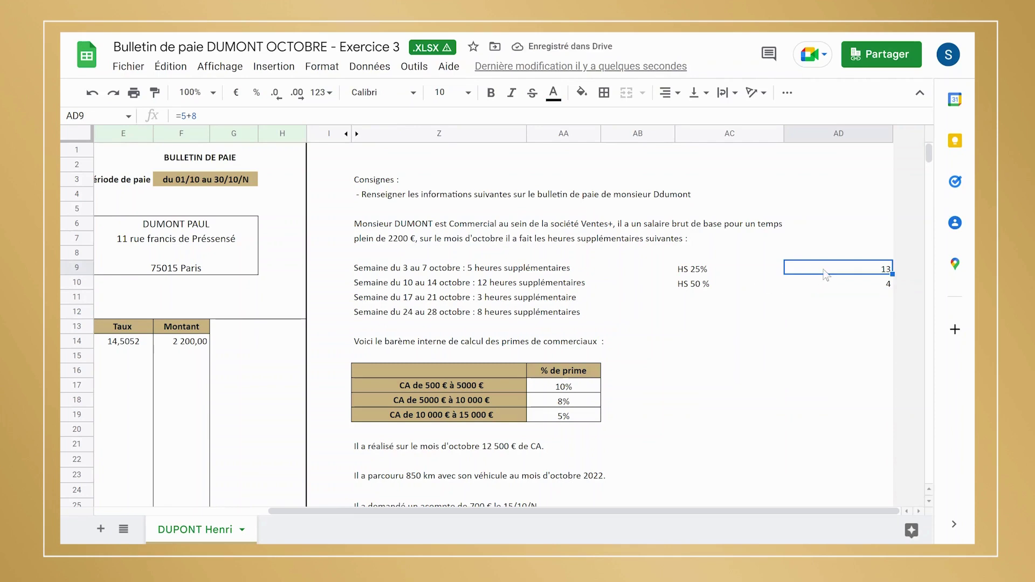
pyautogui.press('F2')
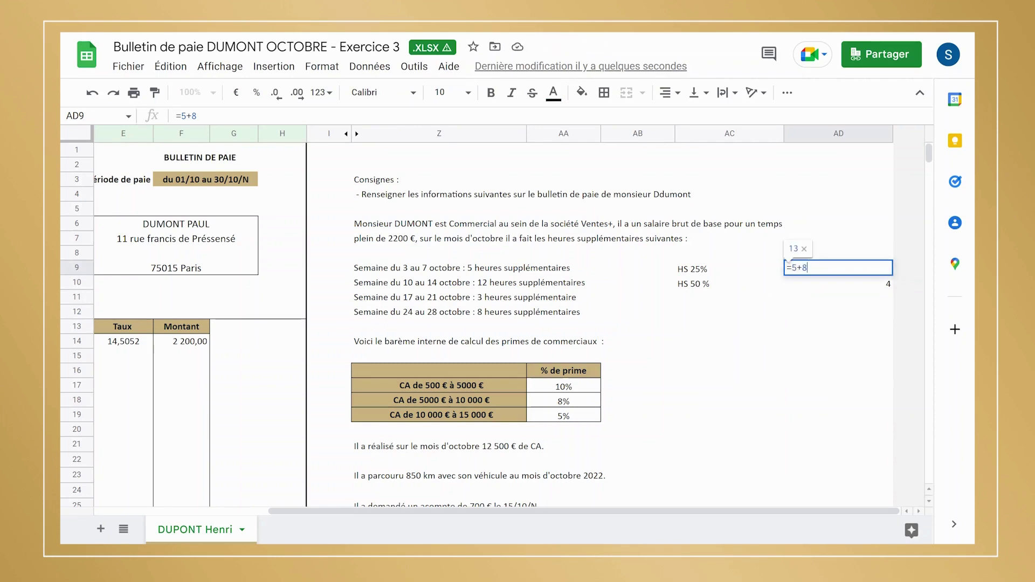
pyautogui.write('+3+8')
pyautogui.press('Return')
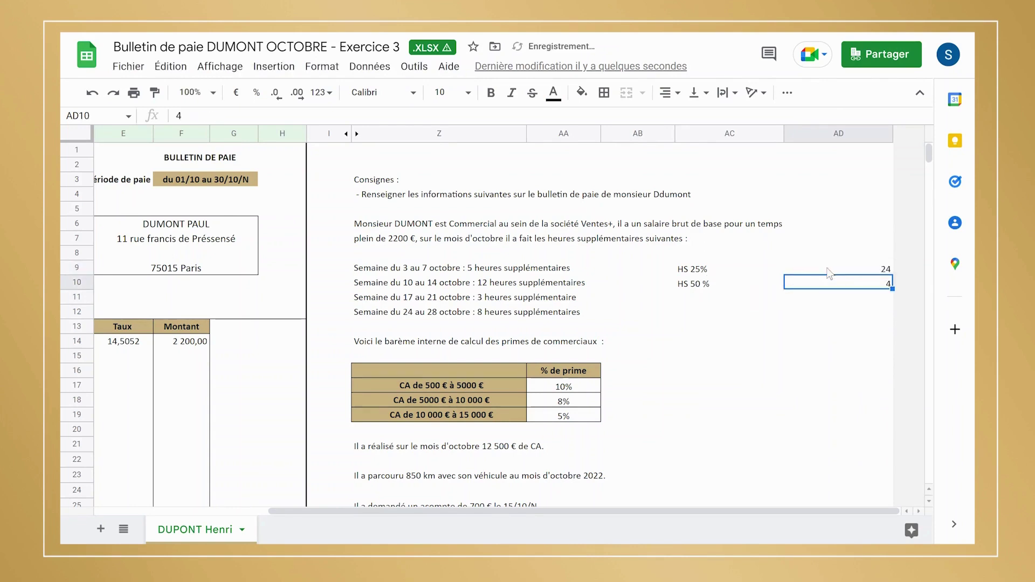
pyautogui.click(813, 323)
pyautogui.click(851, 272)
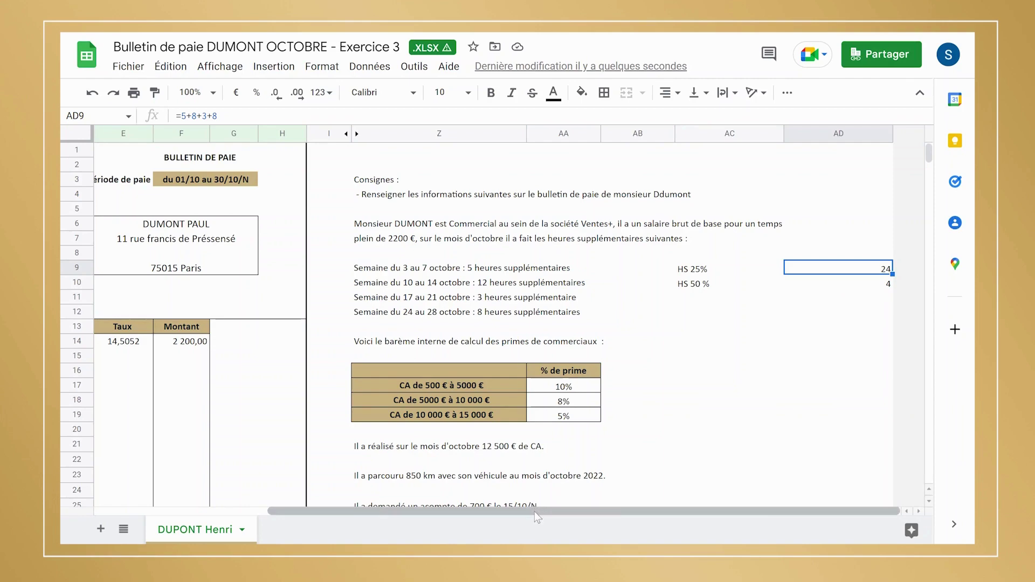
# Step: Return to the payslip's pay elements and select the Base cell of the Heures supplémentaires majorées de 25% row
pyautogui.moveTo(535, 512); pyautogui.dragTo(363, 512)
pyautogui.click(327, 384)
pyautogui.click(327, 418)
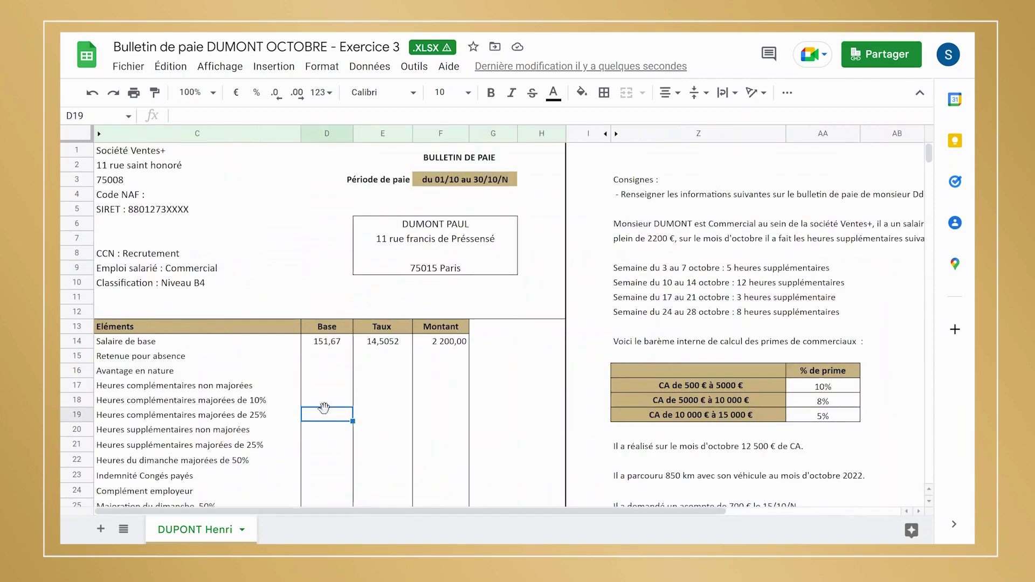
pyautogui.scroll(-2, 327, 415)
pyautogui.click(305, 362)
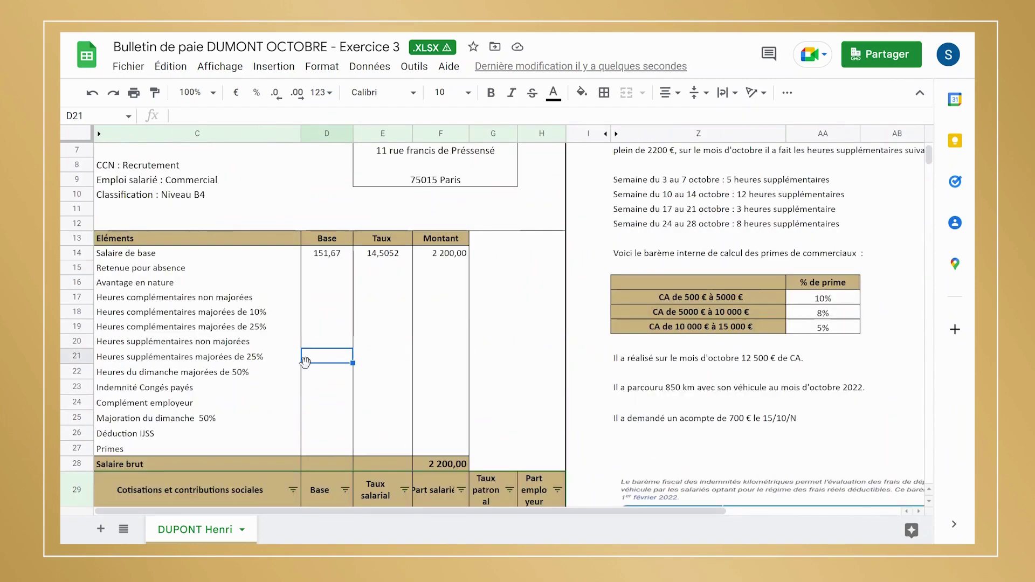
pyautogui.click(86, 371)
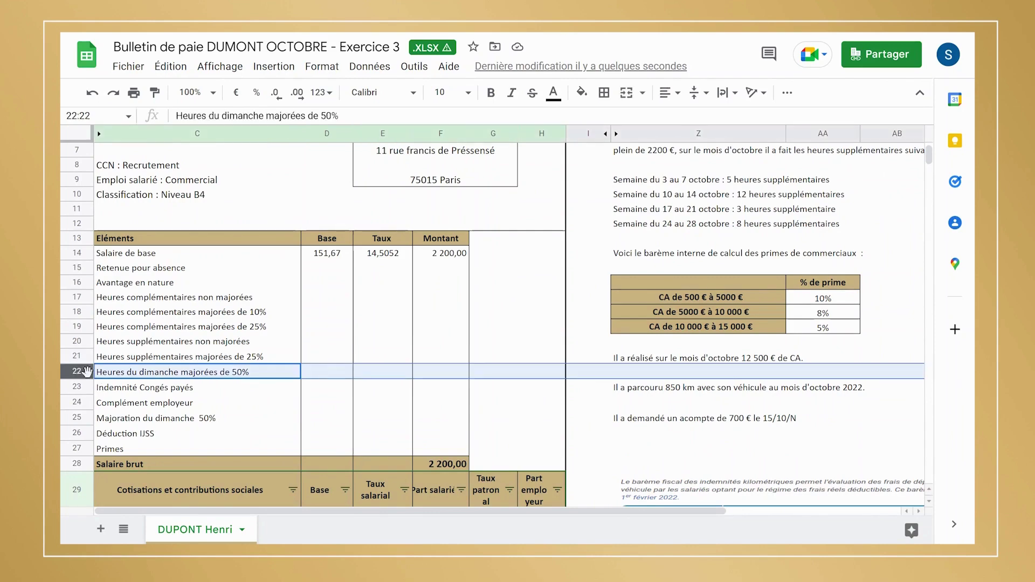
pyautogui.rightClick(80, 371)
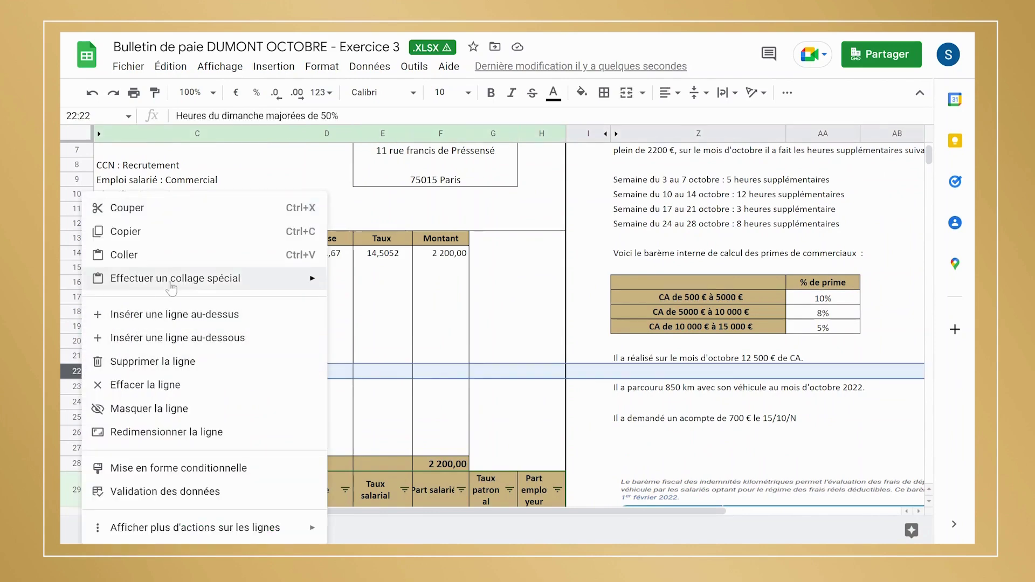
pyautogui.click(334, 284)
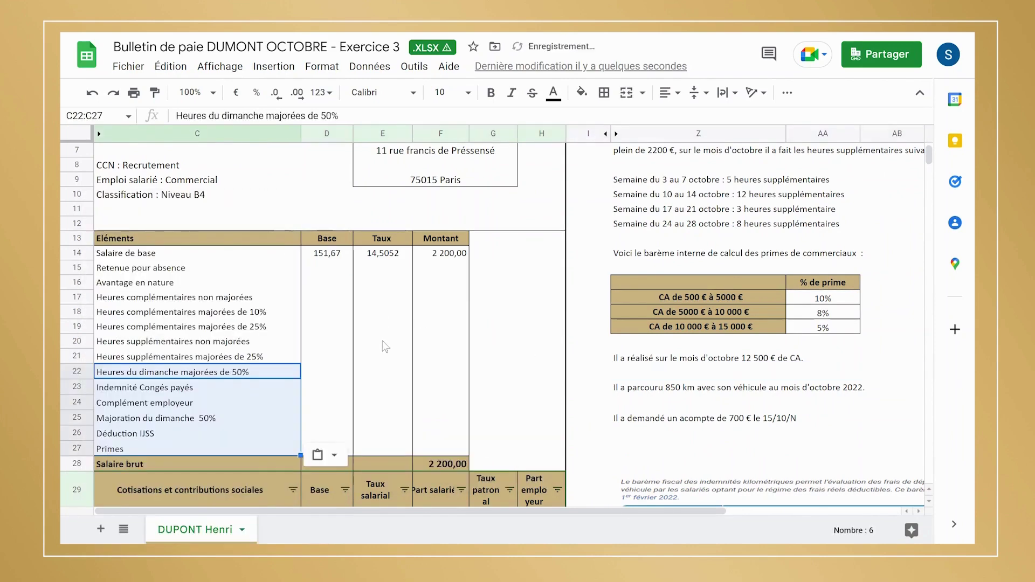
pyautogui.rightClick(77, 372)
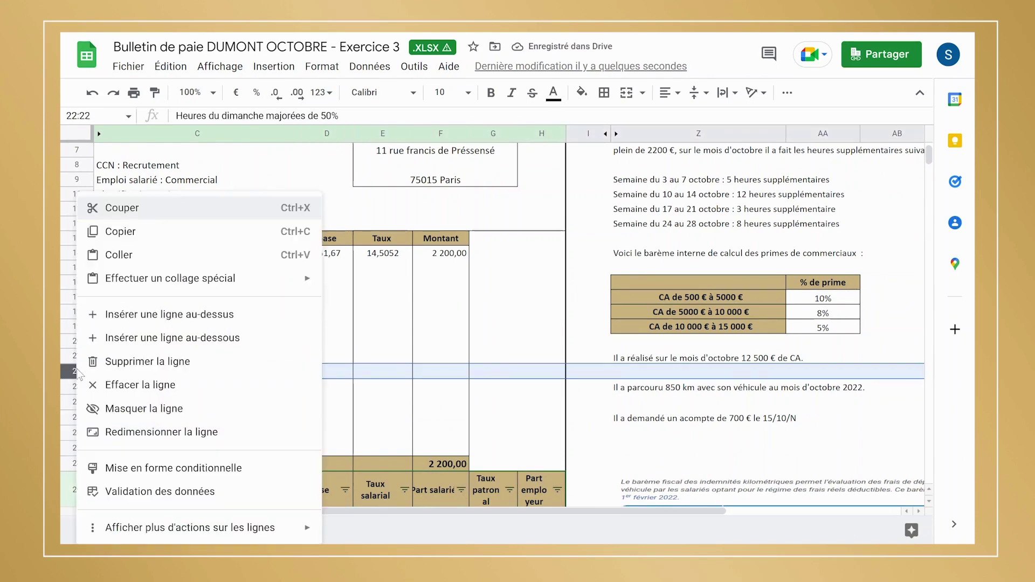
pyautogui.click(463, 342)
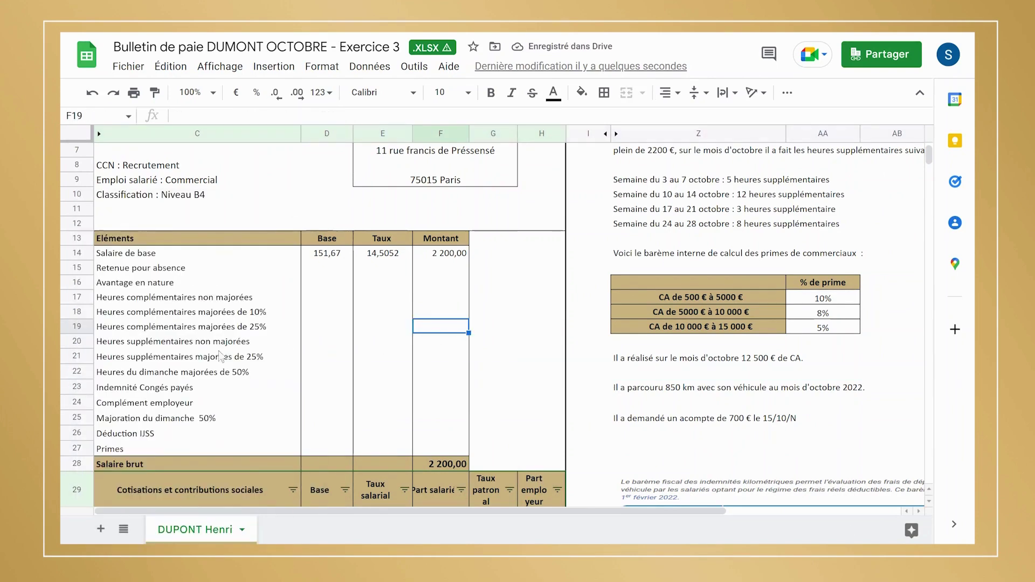
# Step: Insert a row below row 22 and move the Heures du dimanche majorées de 50% label from C22 to C23
pyautogui.rightClick(72, 372)
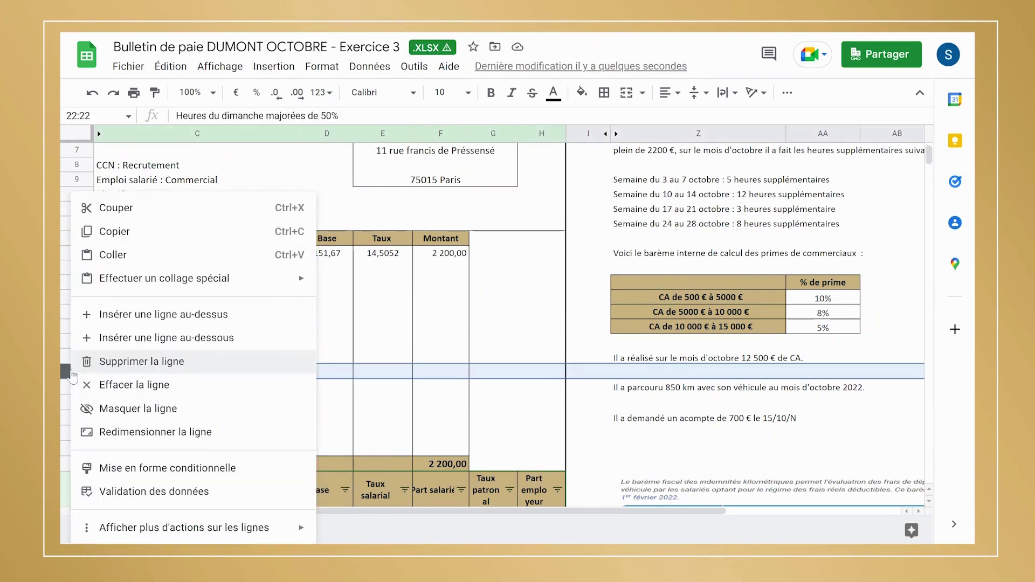
pyautogui.click(143, 338)
pyautogui.click(344, 390)
pyautogui.click(138, 377)
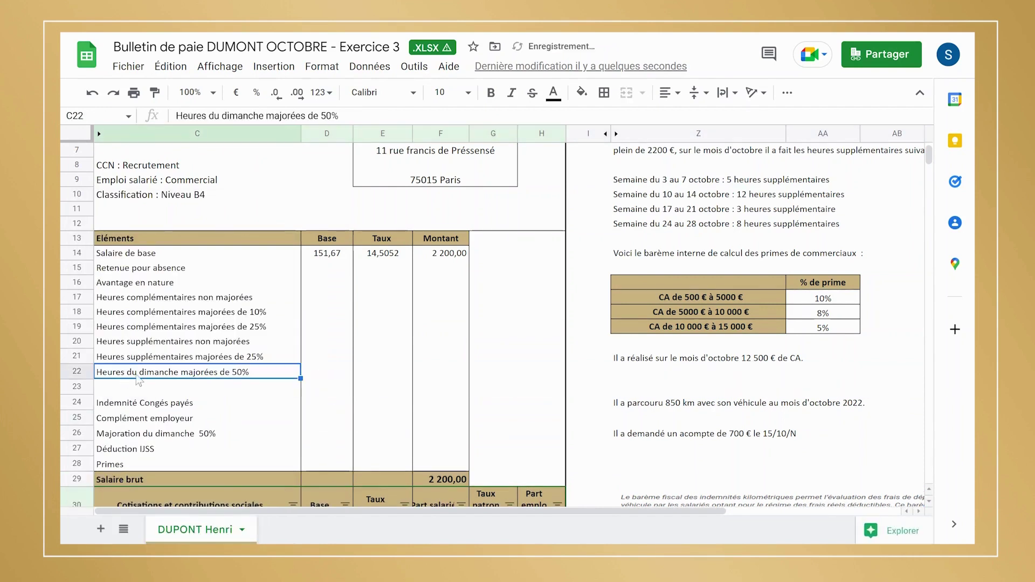
pyautogui.moveTo(135, 377); pyautogui.dragTo(150, 386)
# Step: Copy the Heures supplémentaires majorées de 25% label into C22 and change it to Heures supplémentaires majorées de 50 %
pyautogui.press('Up')
pyautogui.press('Up')
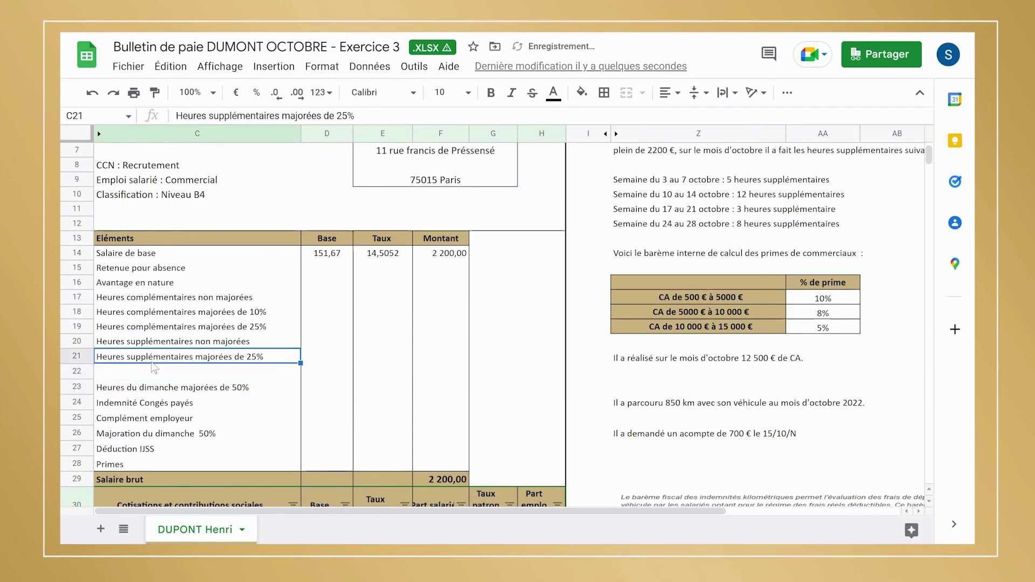
pyautogui.hotkey('ctrl', 'c')
pyautogui.press('Down')
pyautogui.hotkey('ctrl', 'v')
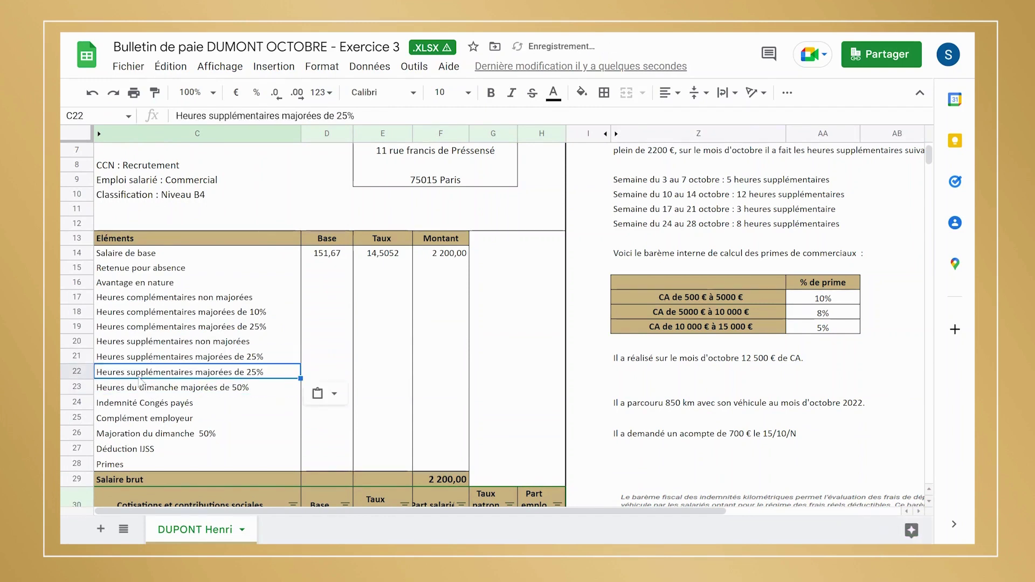
pyautogui.press('Return')
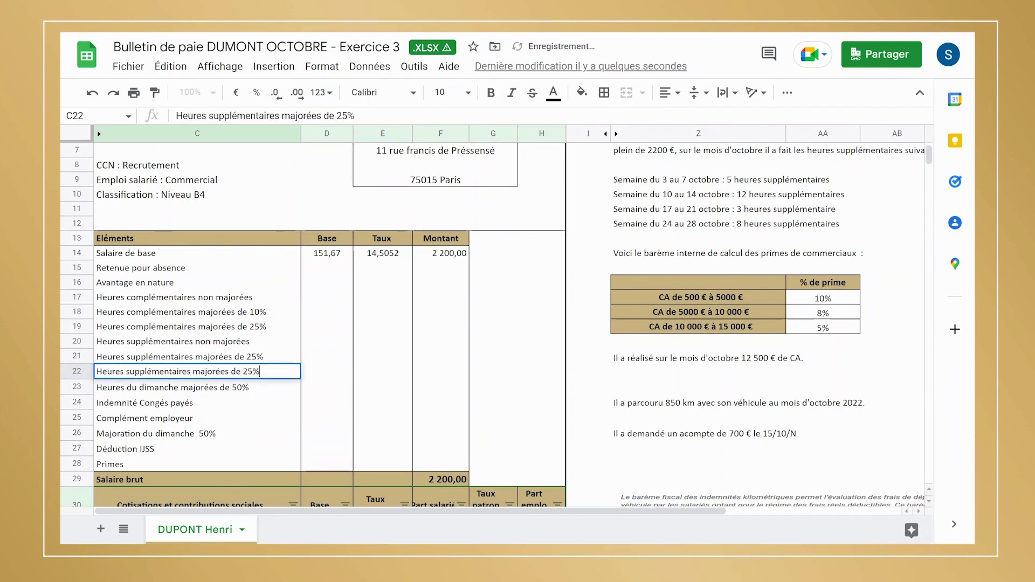
pyautogui.press('BackSpace')
pyautogui.press('BackSpace')
pyautogui.press('BackSpace')
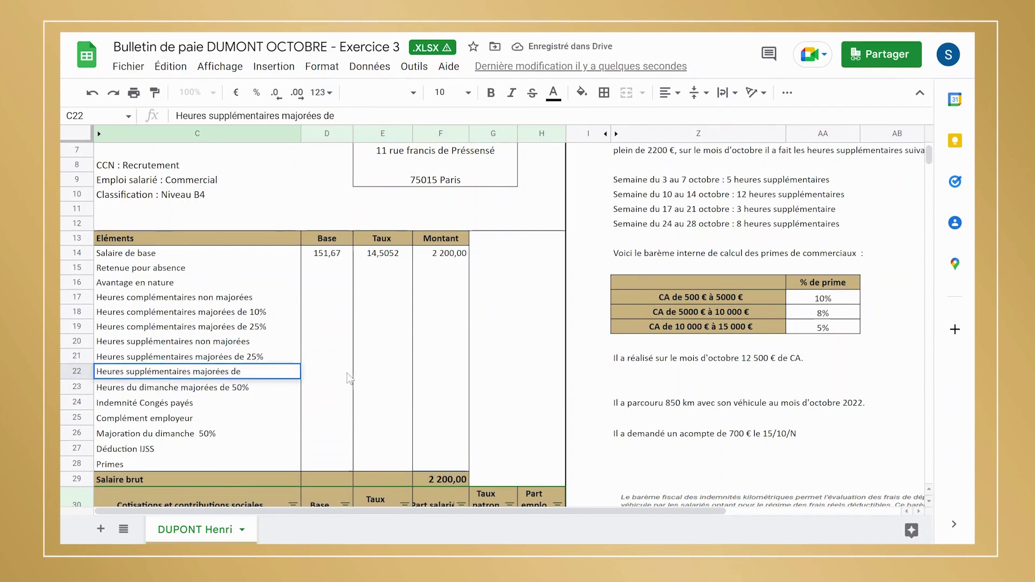
pyautogui.write('50')
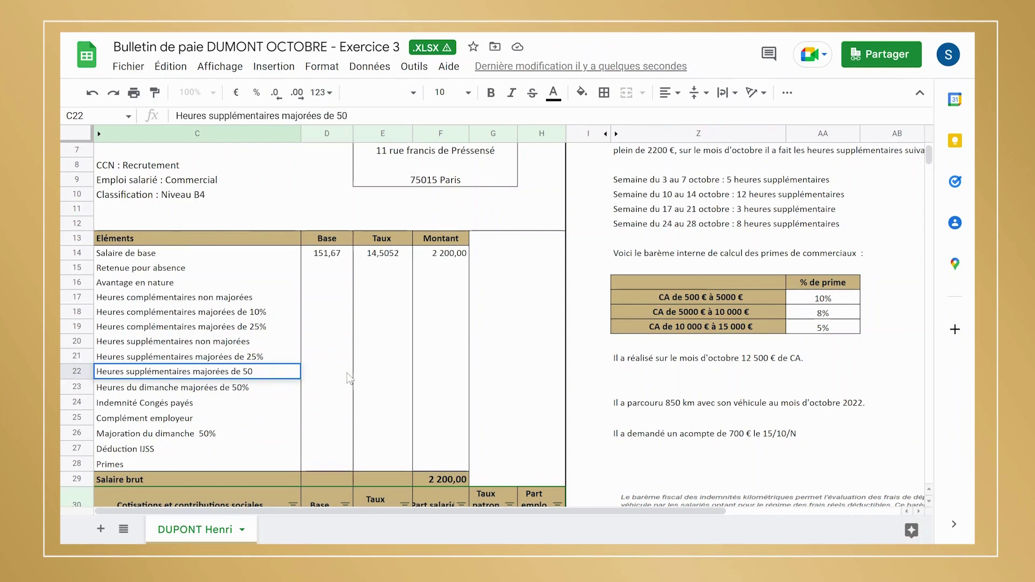
pyautogui.write(' %')
pyautogui.press('Tab')
pyautogui.press('Tab')
# Step: Enter the 25% overtime rate in E21 as the base hourly rate times 1,25, with the formula =E14*1,25
pyautogui.click(335, 354)
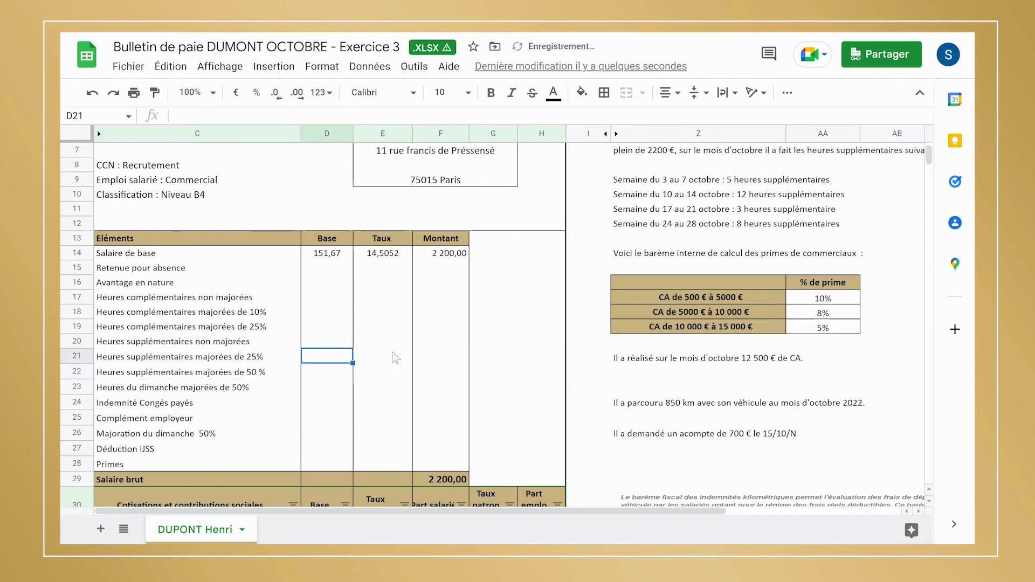
pyautogui.click(386, 357)
pyautogui.write('+')
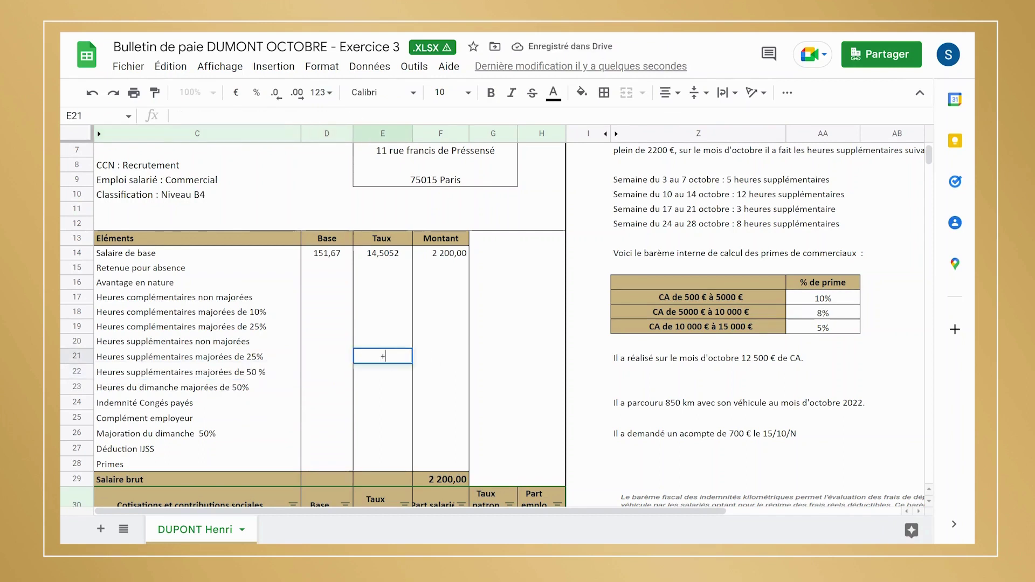
pyautogui.click(403, 257)
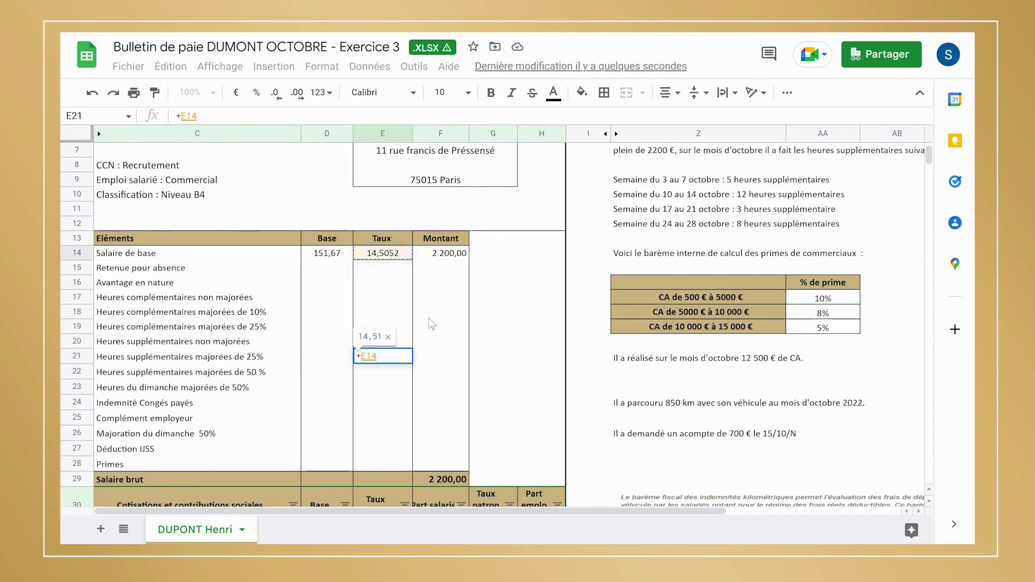
pyautogui.write('*')
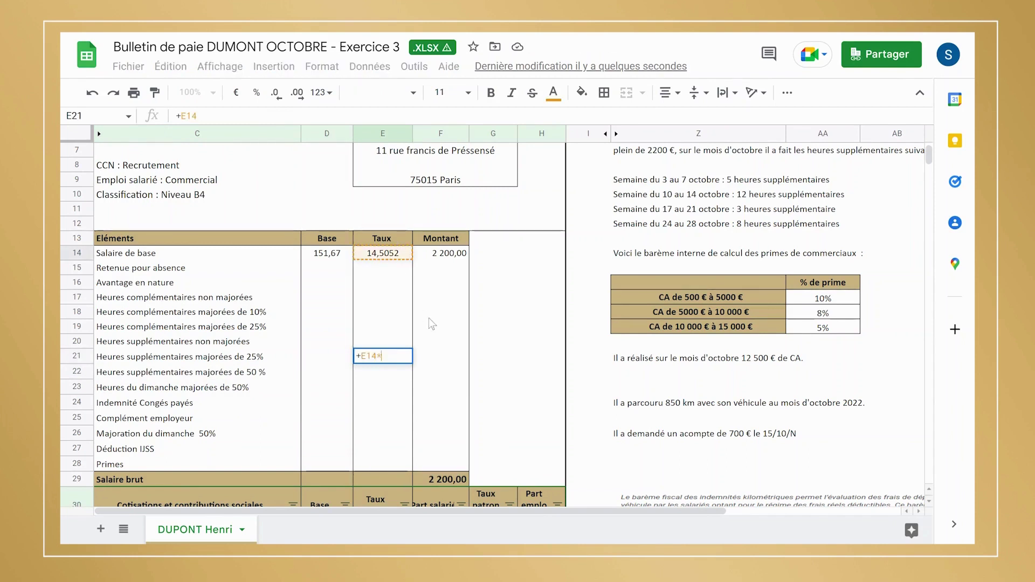
pyautogui.write('1')
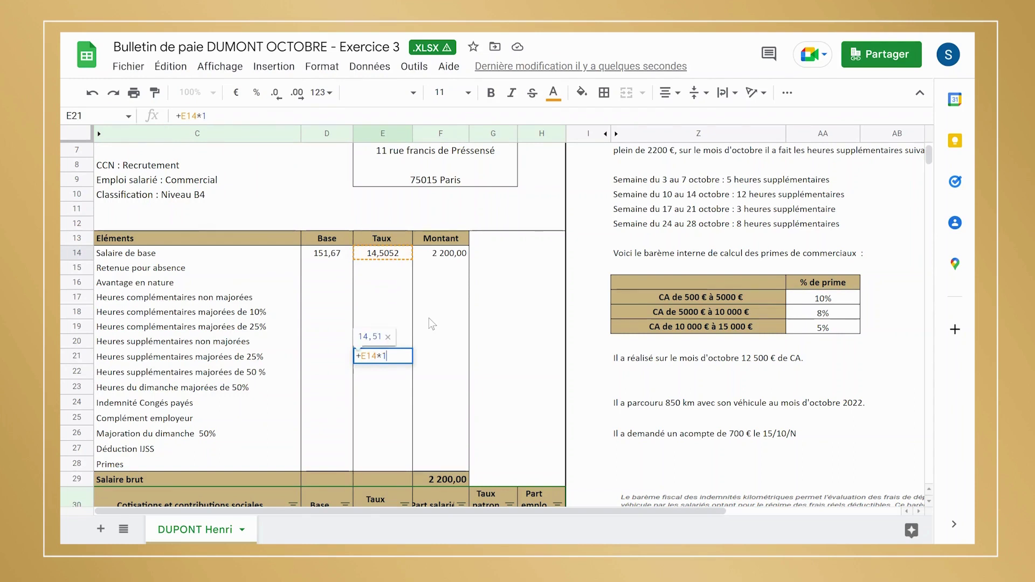
pyautogui.write(',25')
pyautogui.press('Return')
pyautogui.doubleClick(389, 357)
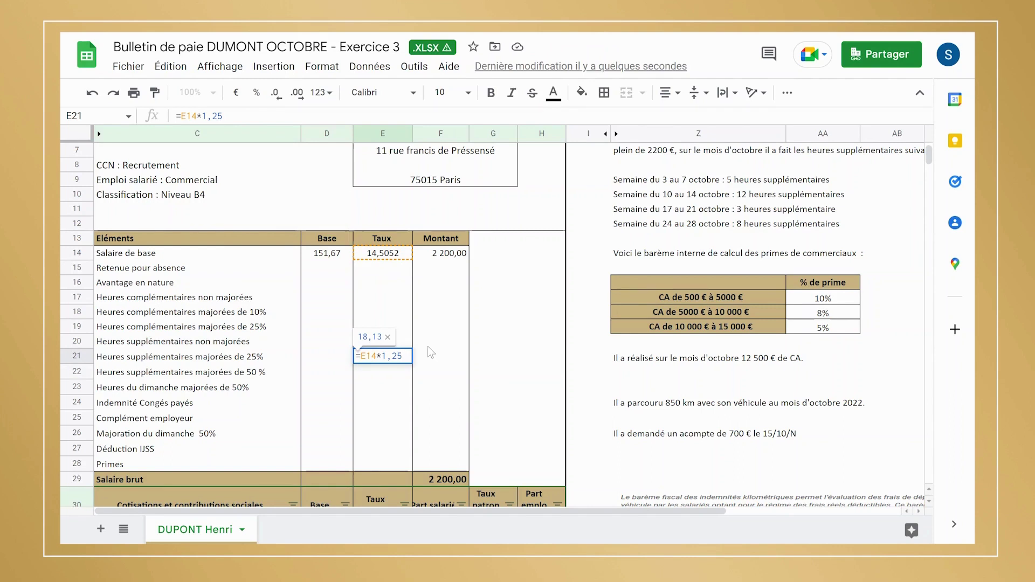
pyautogui.press('Return')
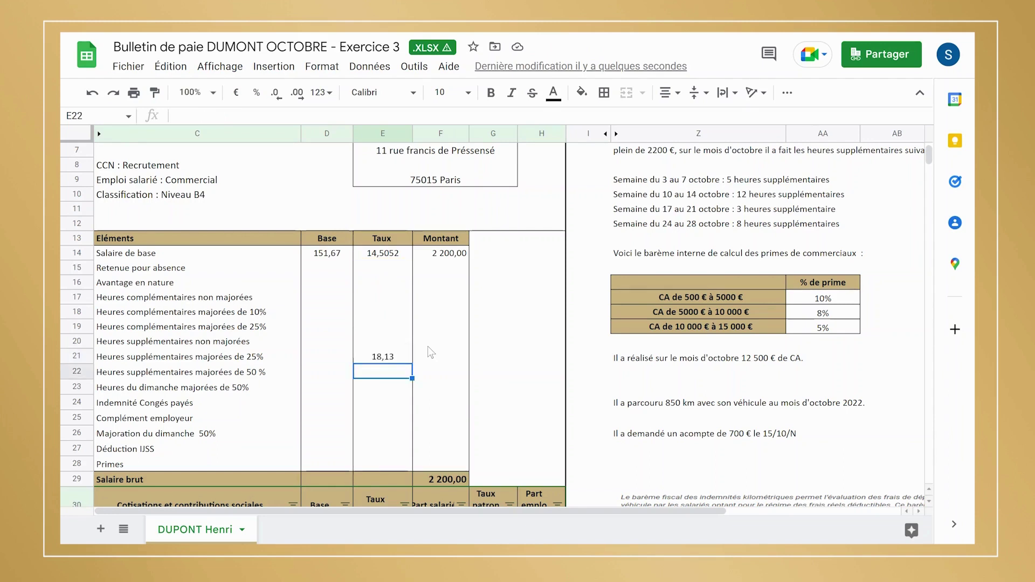
# Step: Enter the 50 % overtime rate in E22 with the formula +E14*1,50
pyautogui.write('+')
pyautogui.click(399, 254)
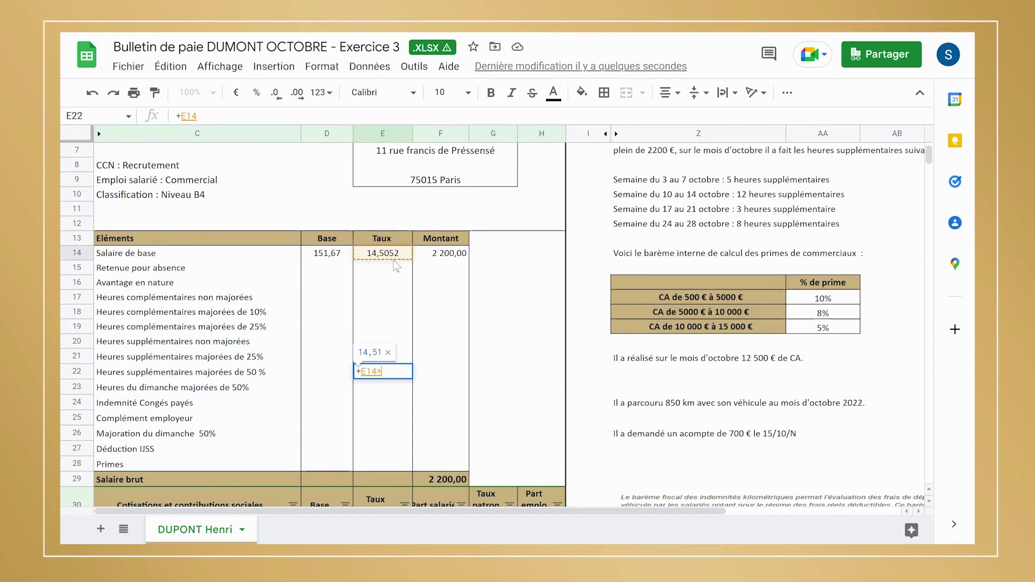
pyautogui.write('*1,50')
pyautogui.press('Return')
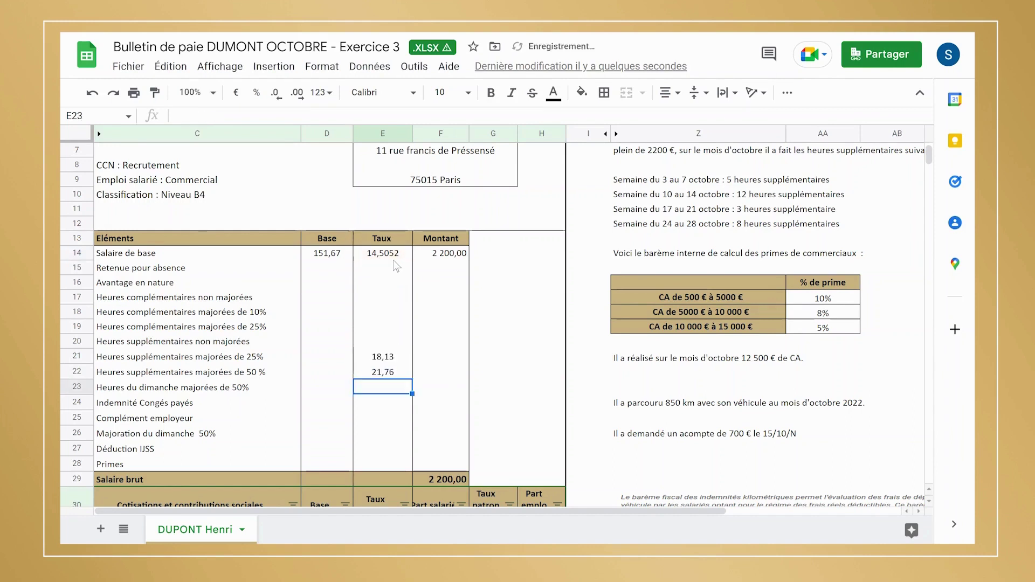
# Step: Enter the overtime hours in the Base column: 24 for the 25% row and 4 for the 50 % row
pyautogui.click(356, 356)
pyautogui.press('Right')
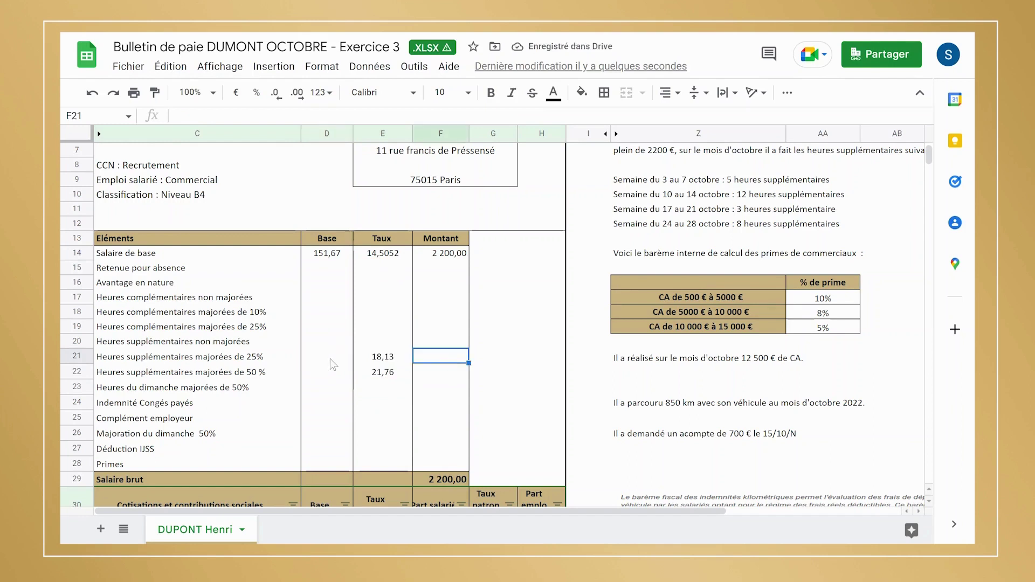
pyautogui.click(331, 357)
pyautogui.write('2')
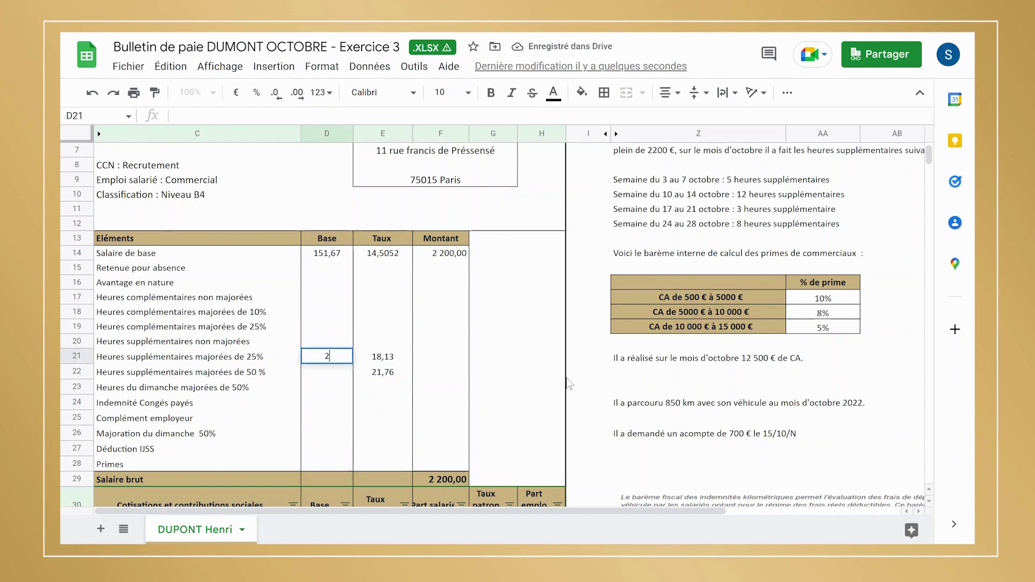
pyautogui.write('4')
pyautogui.press('Return')
pyautogui.write('4')
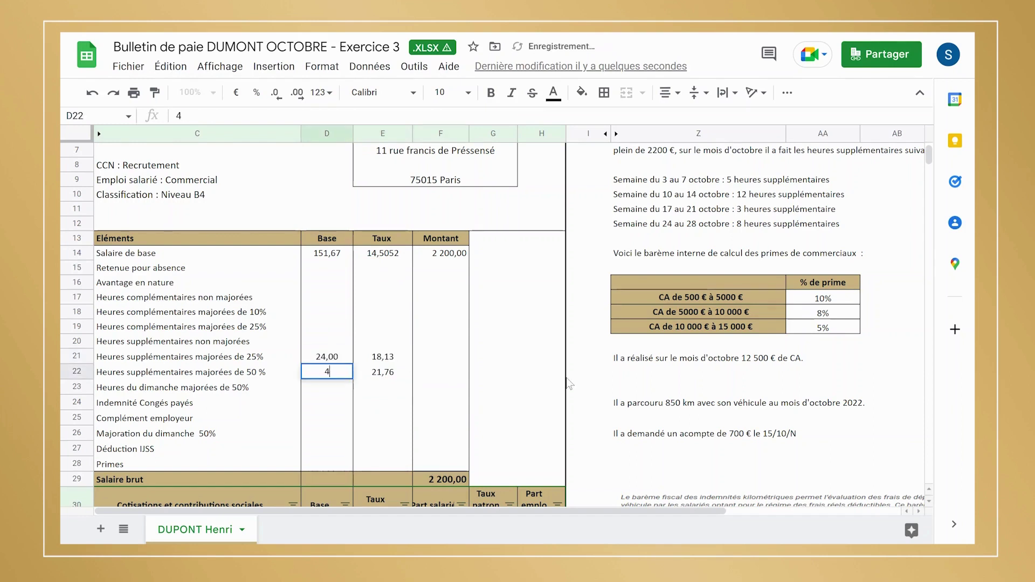
pyautogui.press('Tab')
# Step: Calculate the 25% overtime amount in F21 by multiplying base by rate with the formula +D21*E21
pyautogui.click(440, 354)
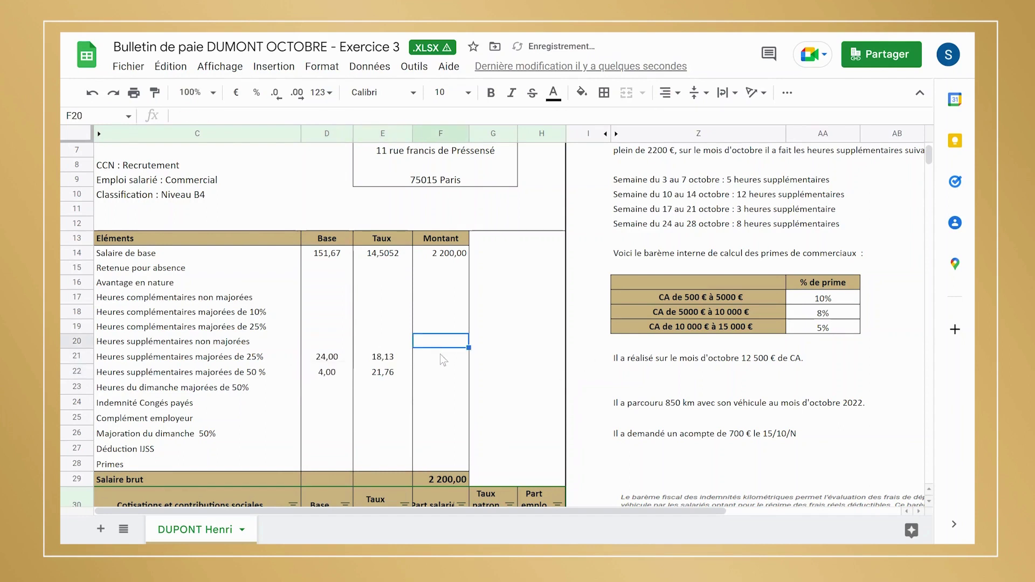
pyautogui.write('+')
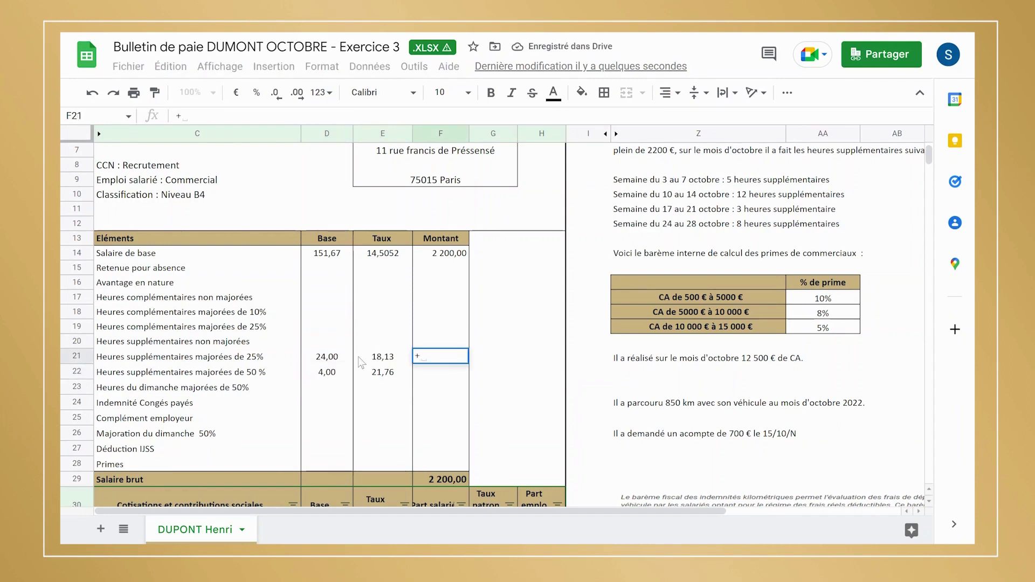
pyautogui.click(327, 358)
pyautogui.write('*')
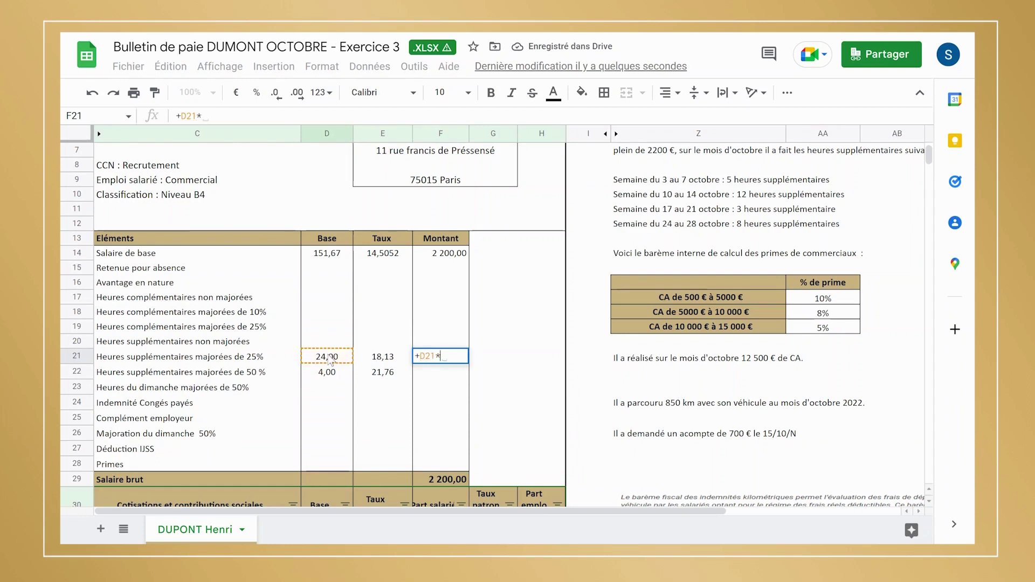
pyautogui.click(382, 357)
pyautogui.press('Return')
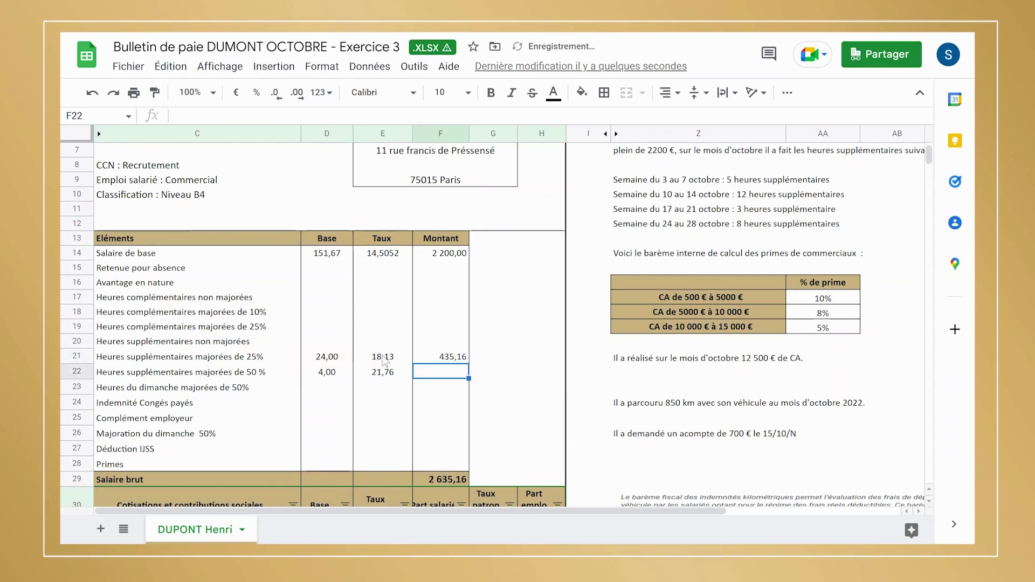
# Step: Fill the amount formula from F21 down to F22 for the 50 % overtime row
pyautogui.click(461, 360)
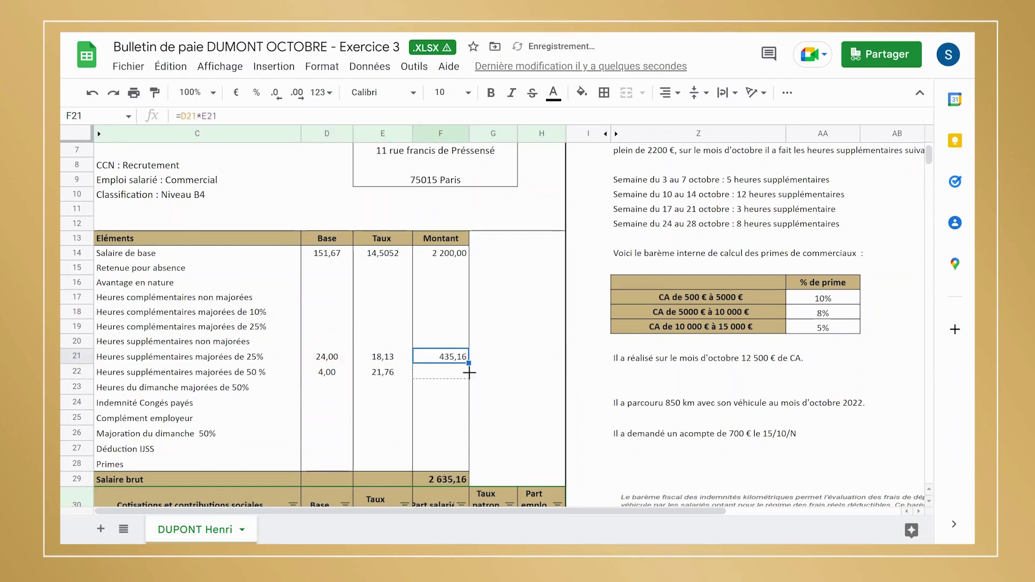
pyautogui.moveTo(467, 363); pyautogui.dragTo(456, 377)
pyautogui.click(454, 376)
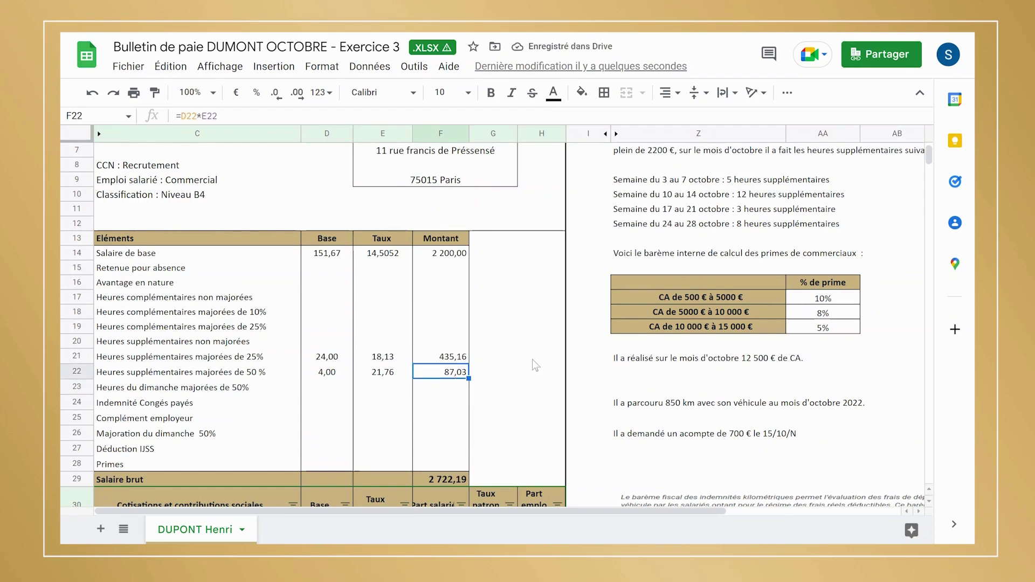
# Step: Highlight the completed salary and overtime instructions in Z6:Z12 with a bright green fill
pyautogui.scroll(-2, 534, 360)
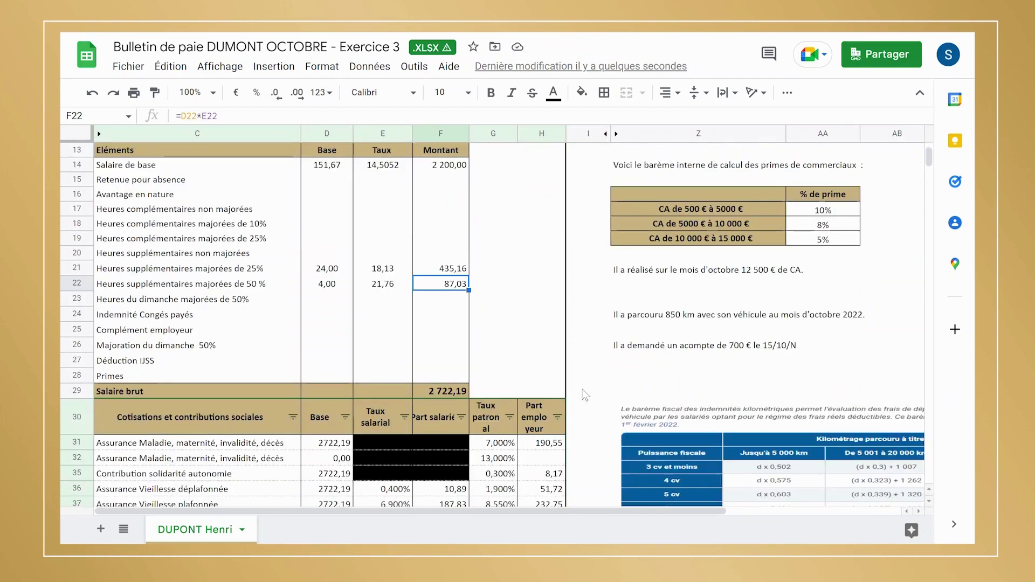
pyautogui.scroll(4, 603, 353)
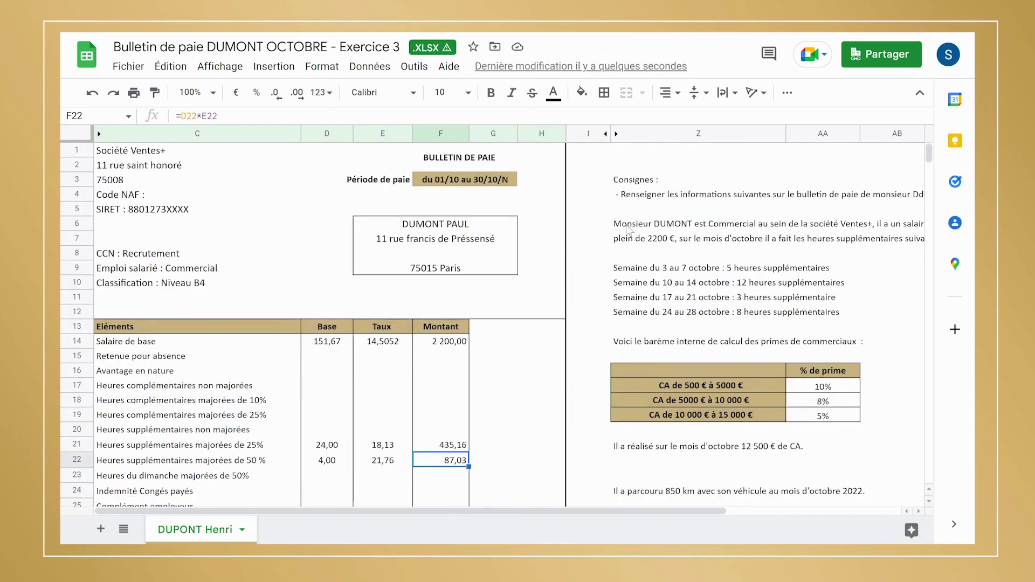
pyautogui.moveTo(628, 229); pyautogui.dragTo(675, 291)
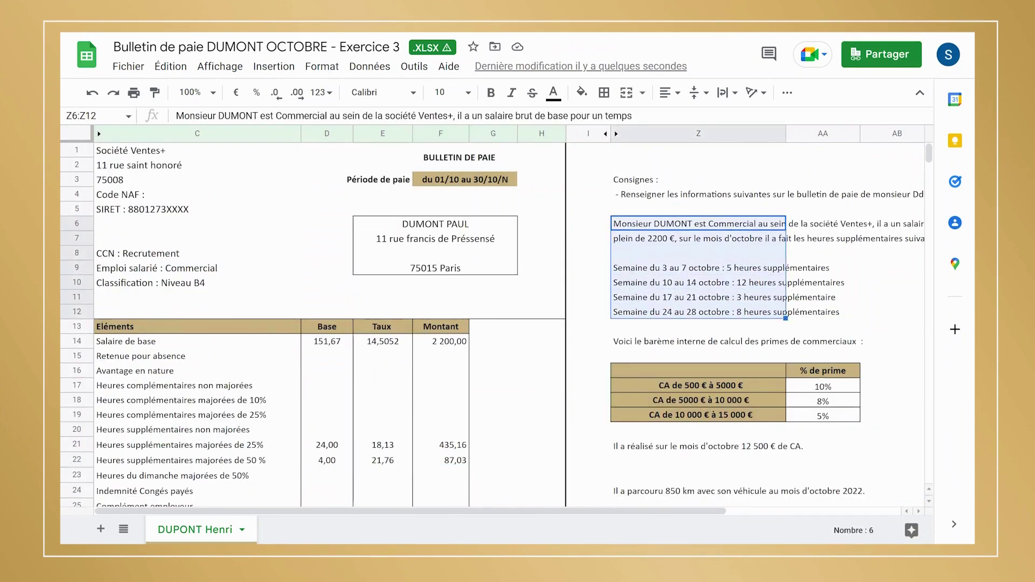
pyautogui.click(582, 93)
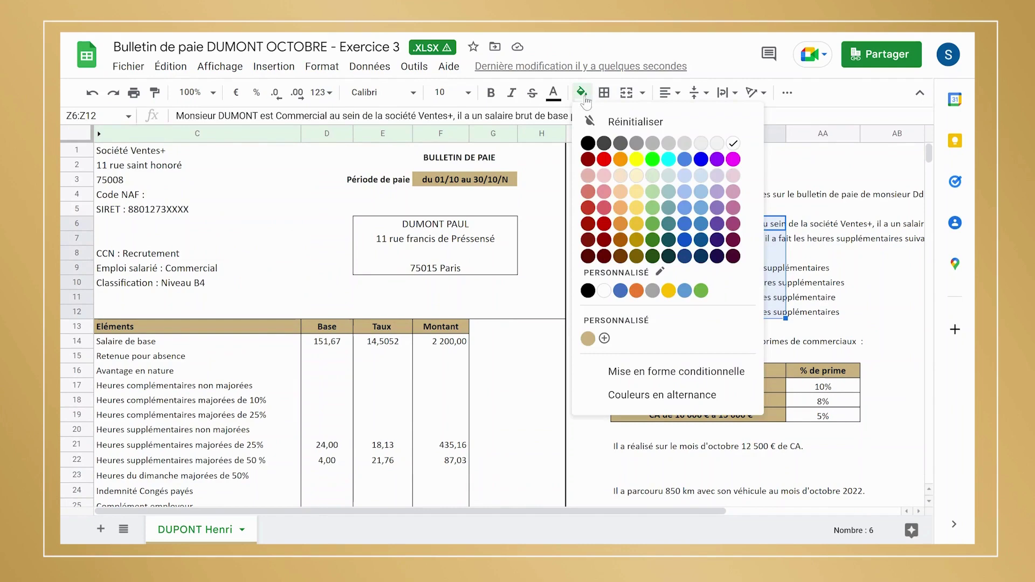
pyautogui.click(652, 160)
pyautogui.click(833, 286)
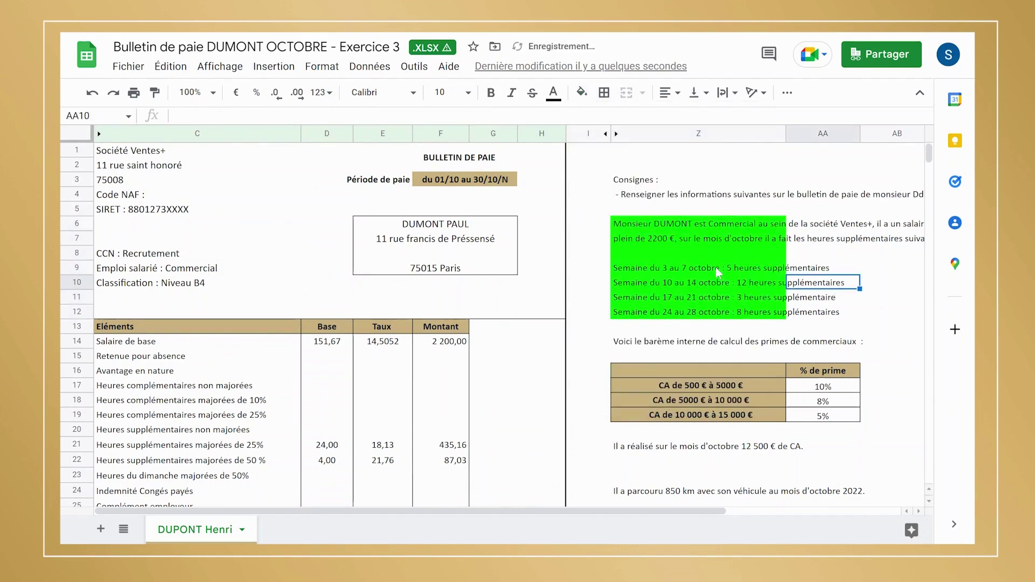
# Step: Enter 4500 in AB17, beside the 10% rate of the 500 € to 5000 € bonus bracket
pyautogui.scroll(-2, 715, 267)
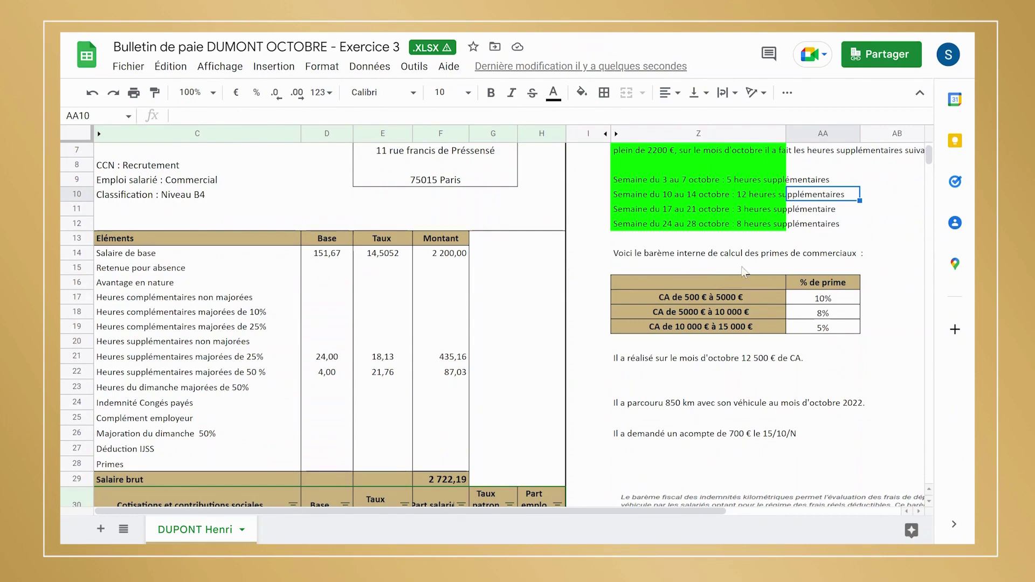
pyautogui.scroll(2, 734, 318)
pyautogui.scroll(-2, 733, 319)
pyautogui.click(875, 303)
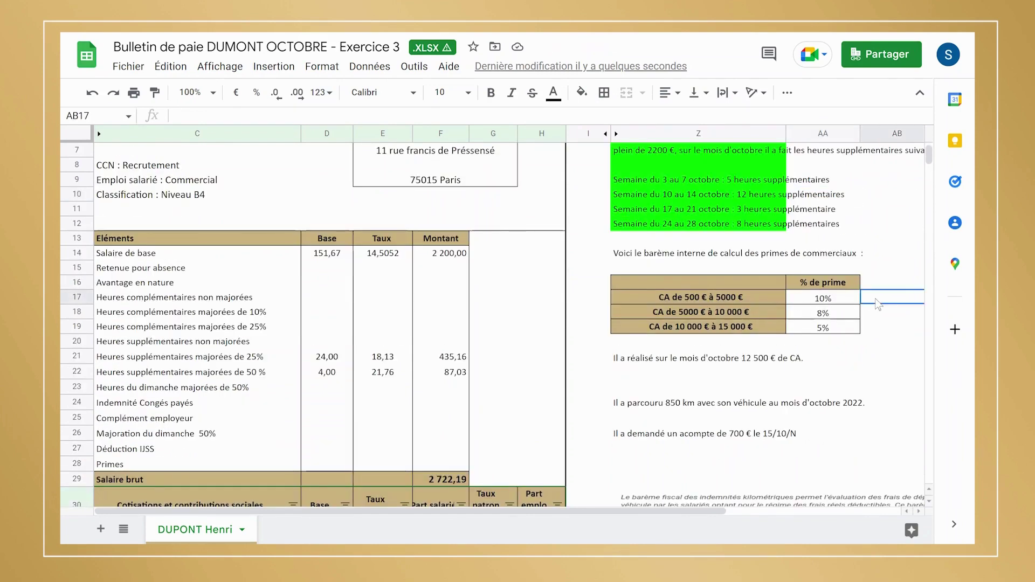
pyautogui.hscroll(2, 875, 303)
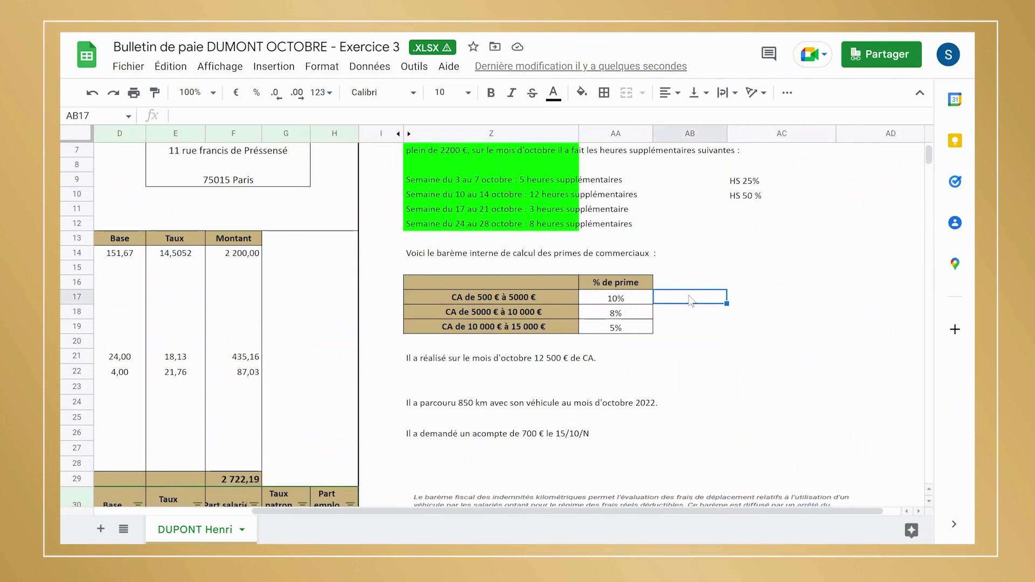
pyautogui.press('Down')
pyautogui.press('Up')
pyautogui.write('=')
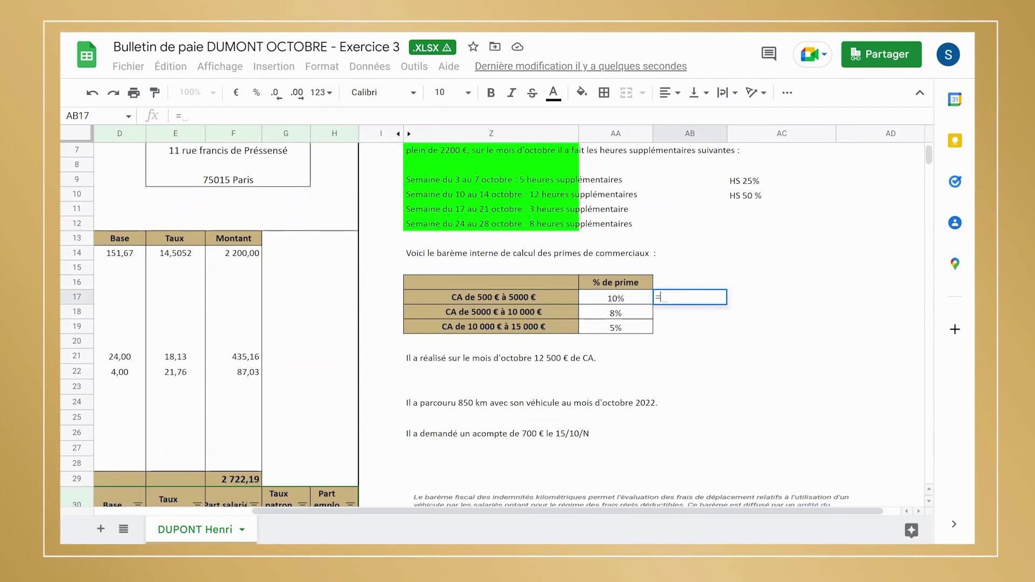
pyautogui.press('BackSpace')
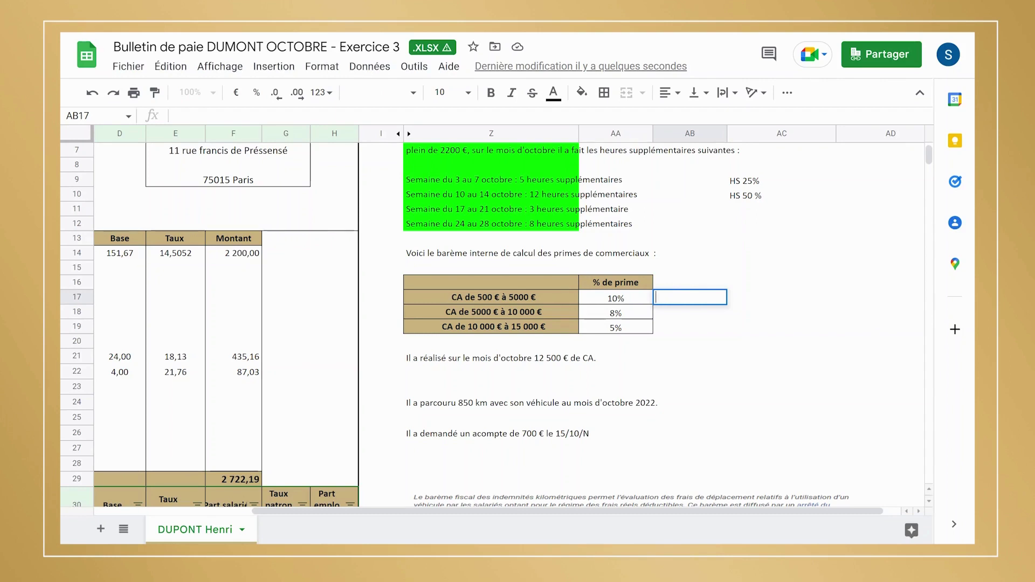
pyautogui.write('4500')
pyautogui.press('Return')
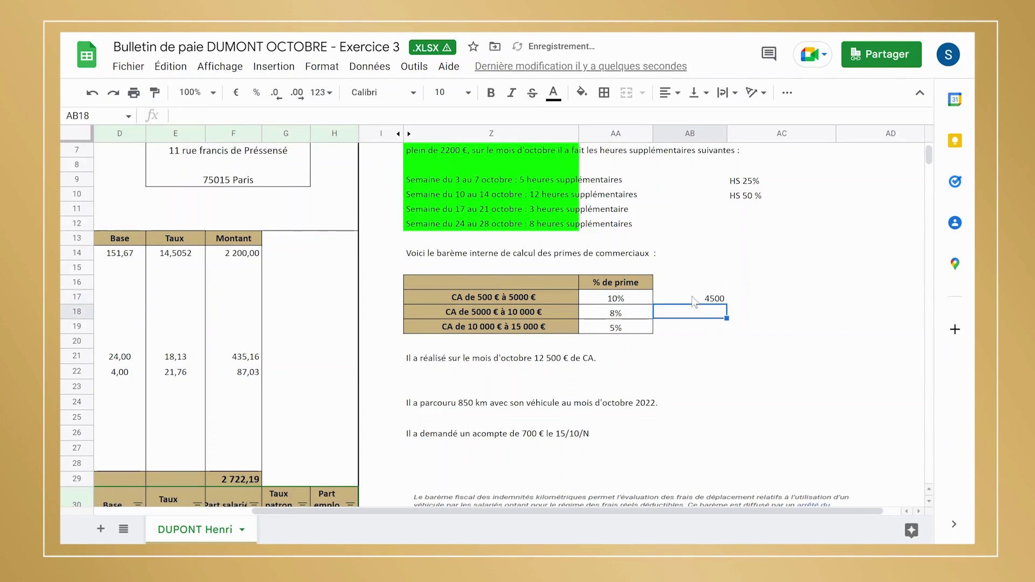
# Step: Add the column header "Ventes Réalisées" in AB16, above the sales value
pyautogui.click(692, 299)
pyautogui.click(688, 284)
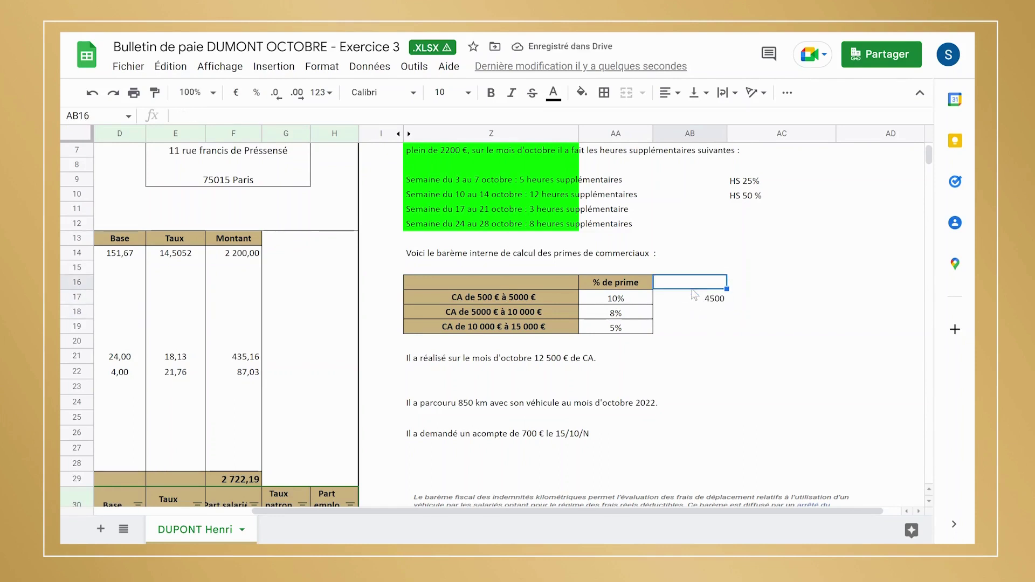
pyautogui.write('Ventes')
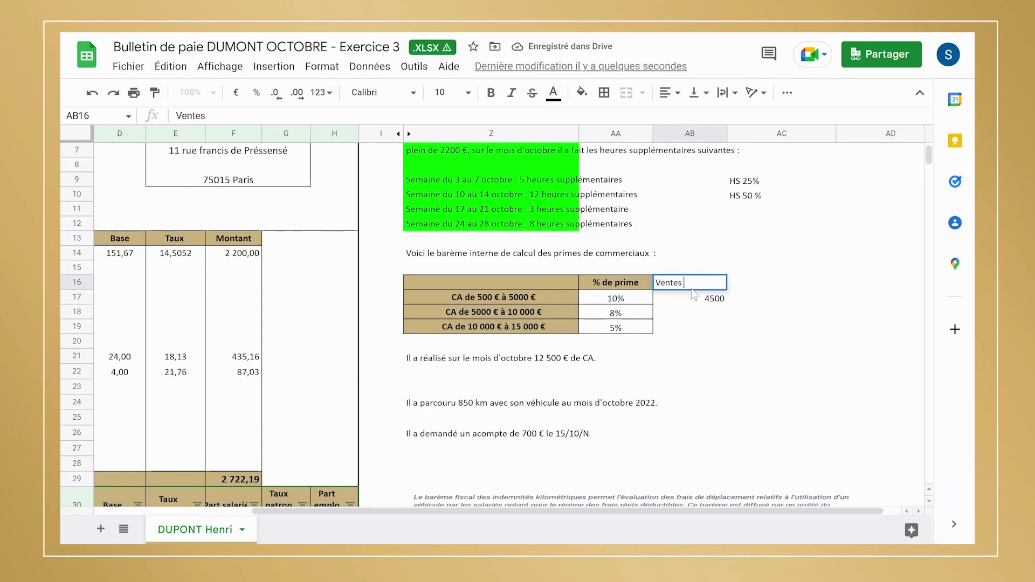
pyautogui.write(' Réal')
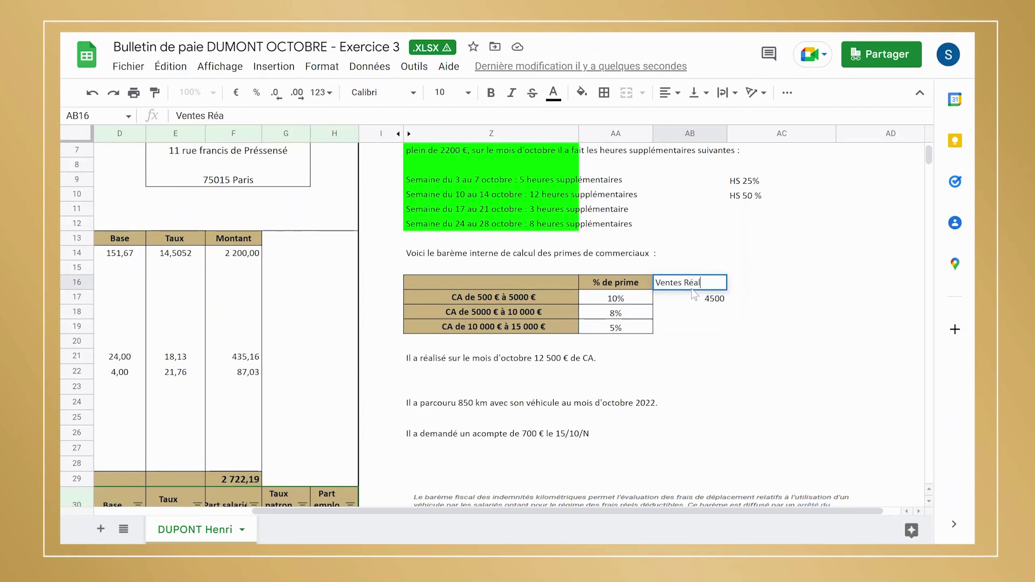
pyautogui.write('isés')
pyautogui.click(760, 313)
pyautogui.click(708, 287)
pyautogui.doubleClick(708, 287)
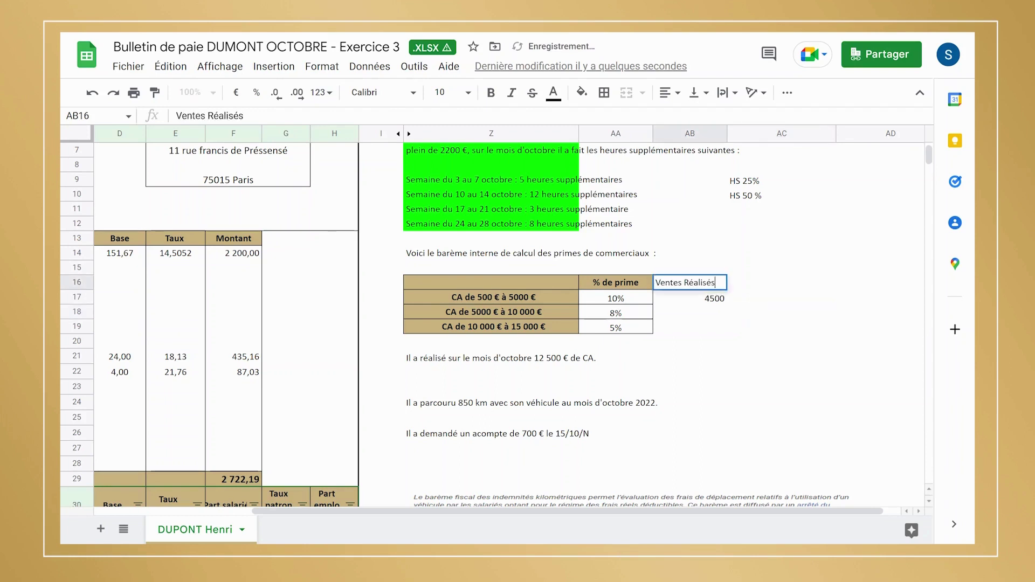
pyautogui.write('e')
pyautogui.press('Tab')
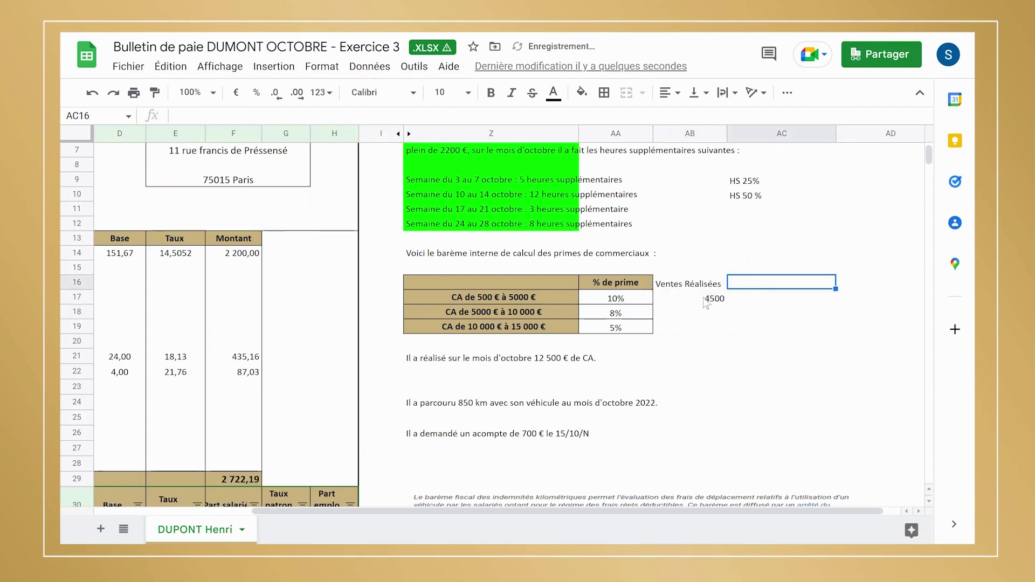
# Step: Center the contents of the Ventes Réalisées column, AB16:AB19, horizontally
pyautogui.click(695, 298)
pyautogui.moveTo(695, 283); pyautogui.dragTo(697, 326)
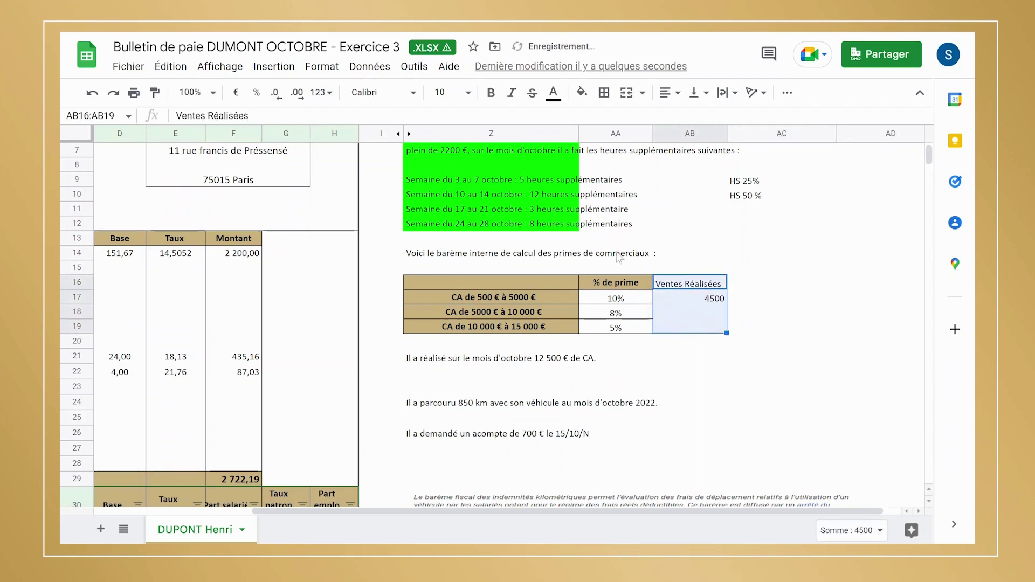
pyautogui.click(669, 93)
pyautogui.click(682, 117)
# Step: Add the column header "Montant prime" in AC16, next to Ventes Réalisées
pyautogui.click(752, 286)
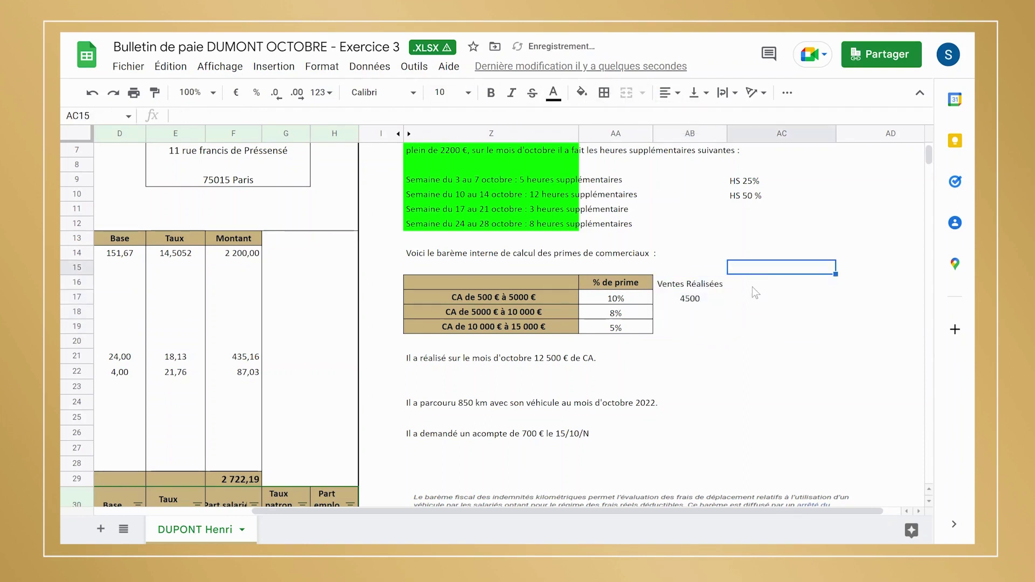
pyautogui.write('Mo')
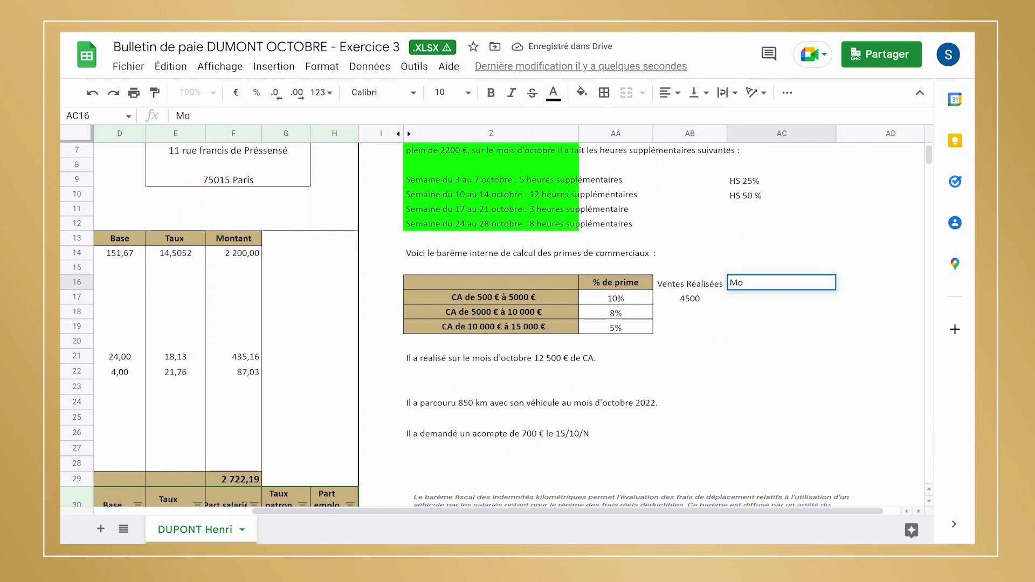
pyautogui.write('ntau')
pyautogui.press('BackSpace')
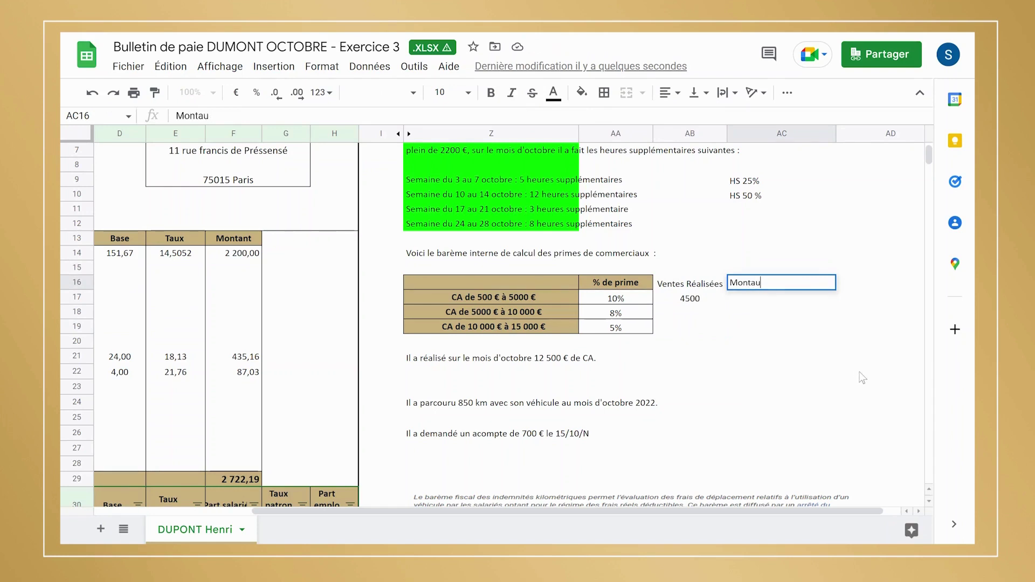
pyautogui.press('BackSpace')
pyautogui.write('tant prime')
pyautogui.press('Return')
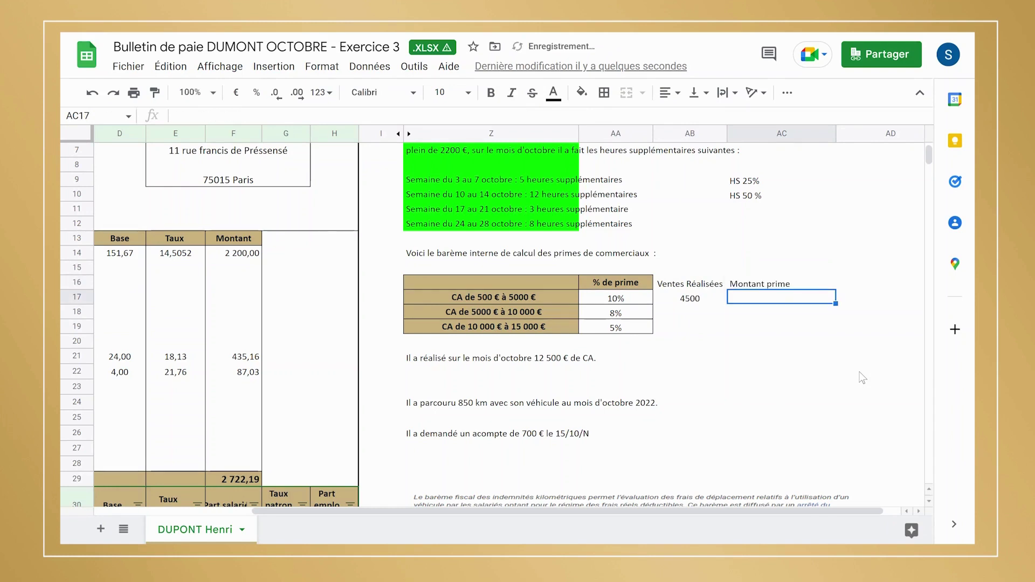
# Step: Center both added columns of the bonus table, AB16:AC19, horizontally
pyautogui.moveTo(690, 283); pyautogui.dragTo(776, 327)
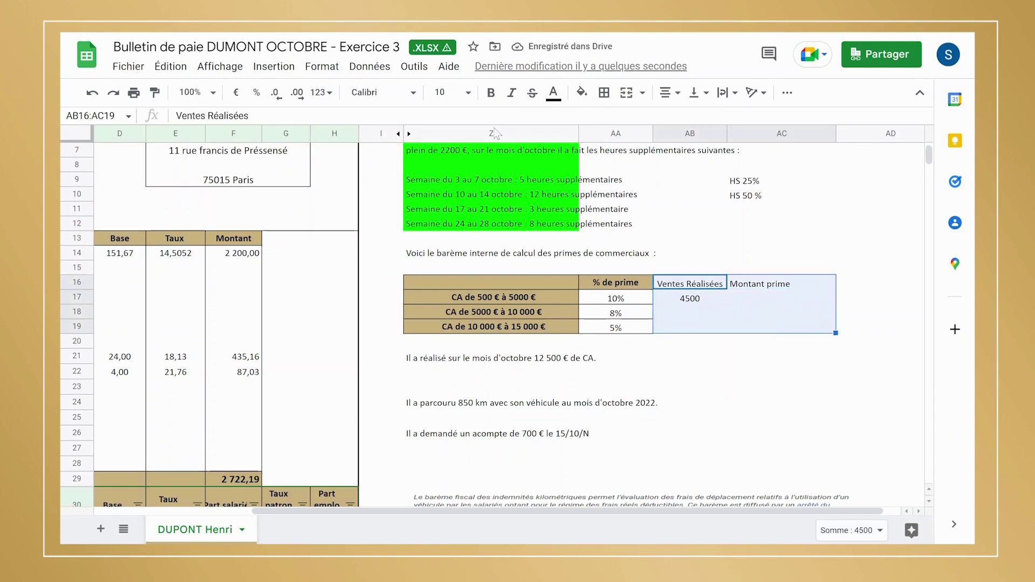
pyautogui.click(670, 92)
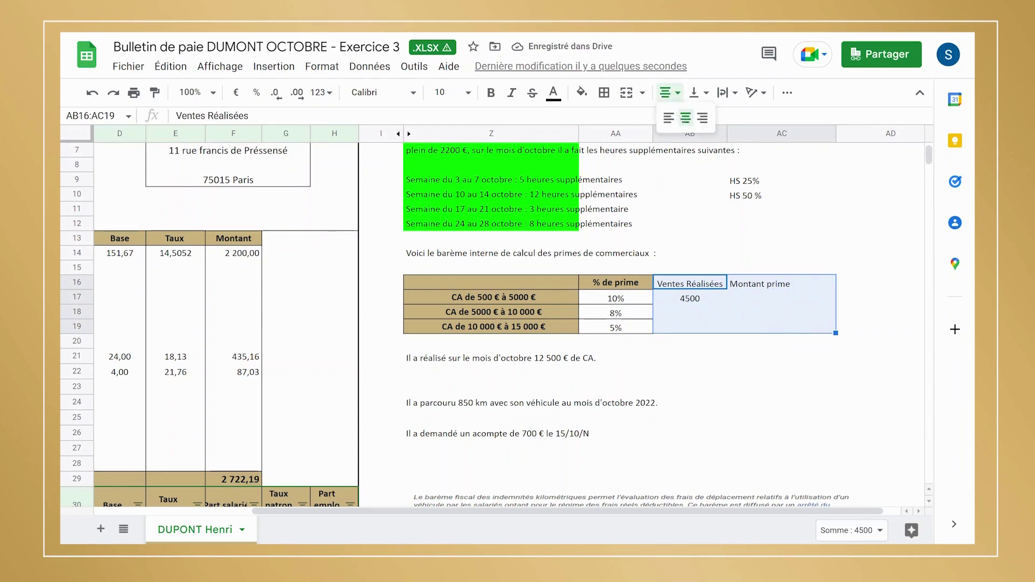
pyautogui.click(680, 120)
pyautogui.click(695, 388)
pyautogui.click(635, 285)
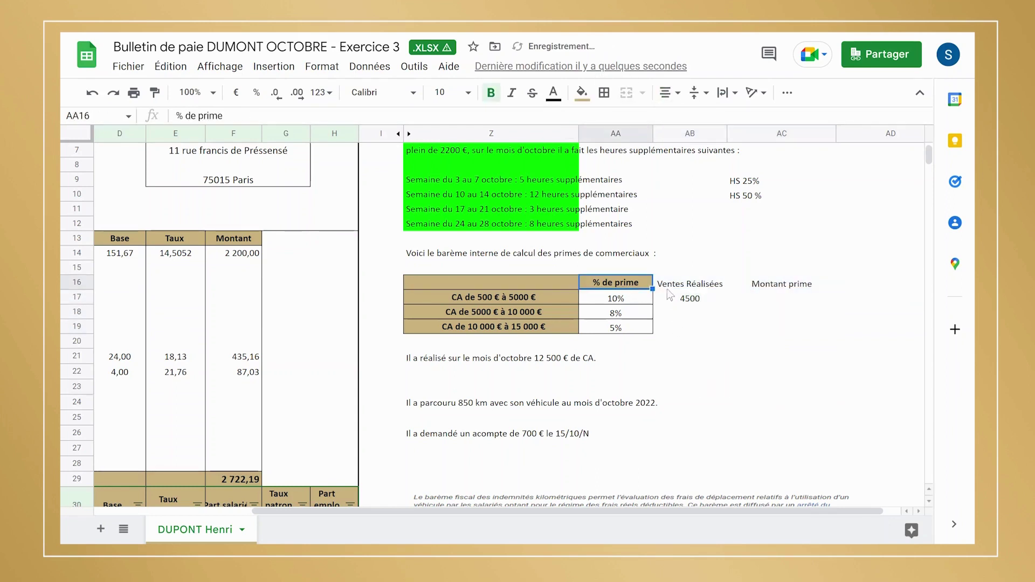
# Step: Calculate the first bracket's bonus in AC17 by multiplying rate by sales with the formula =AA17*AB17
pyautogui.click(708, 295)
pyautogui.click(764, 303)
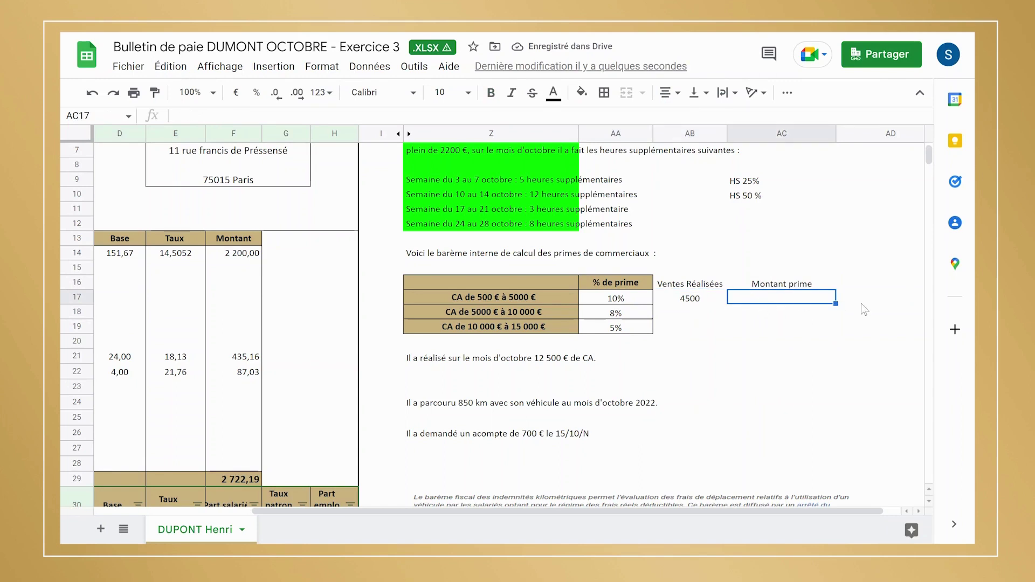
pyautogui.write('=')
pyautogui.click(615, 298)
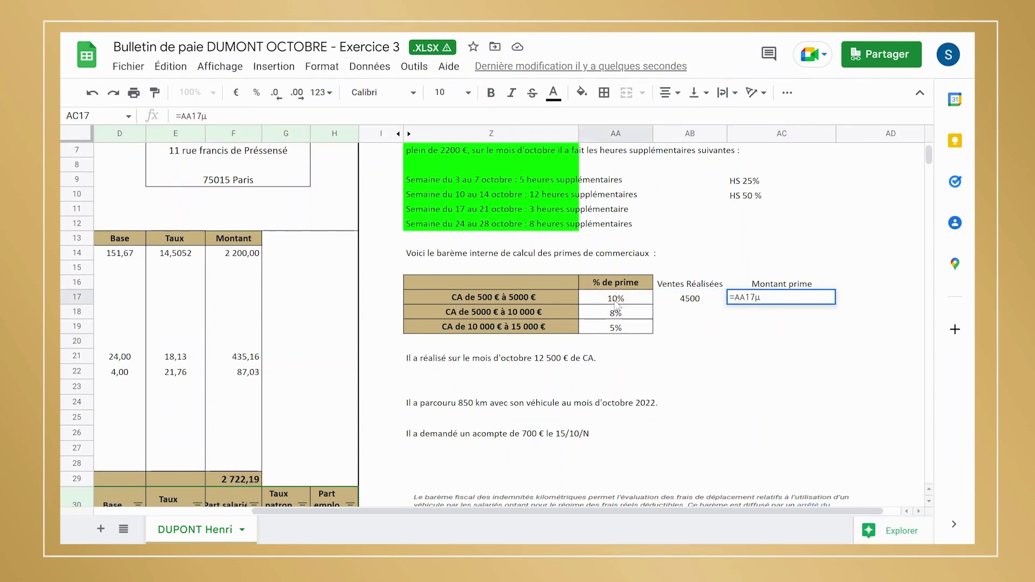
pyautogui.write('*')
pyautogui.click(676, 299)
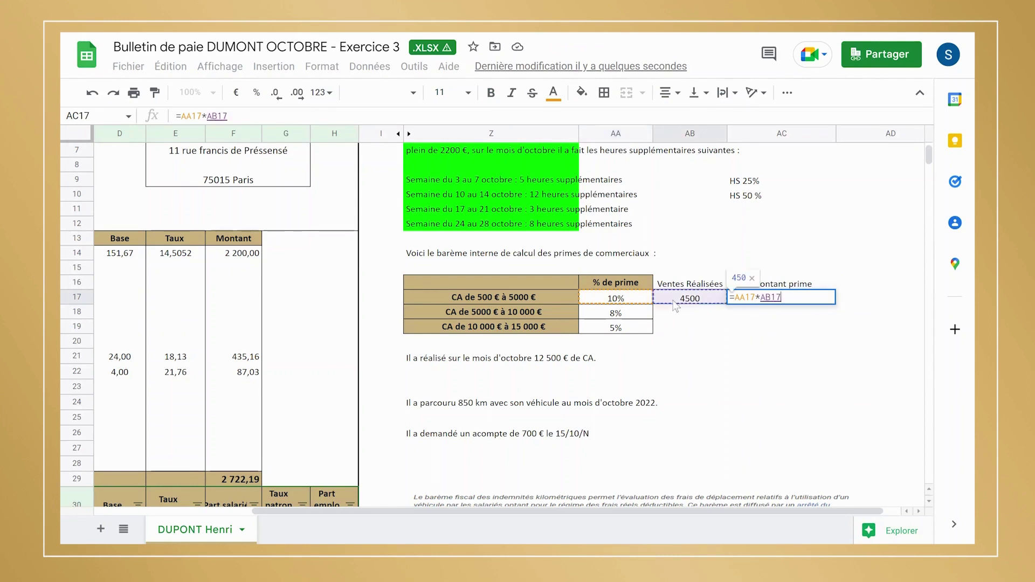
pyautogui.press('Return')
pyautogui.click(776, 301)
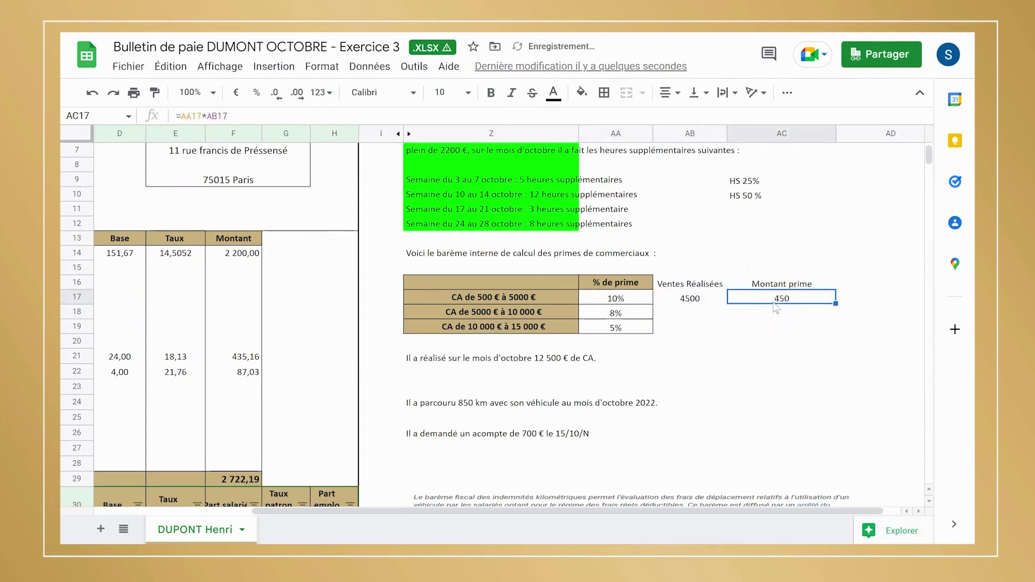
# Step: Calculate the sales falling in the 8% bracket in AB18 with the formula =10000-5000
pyautogui.click(695, 302)
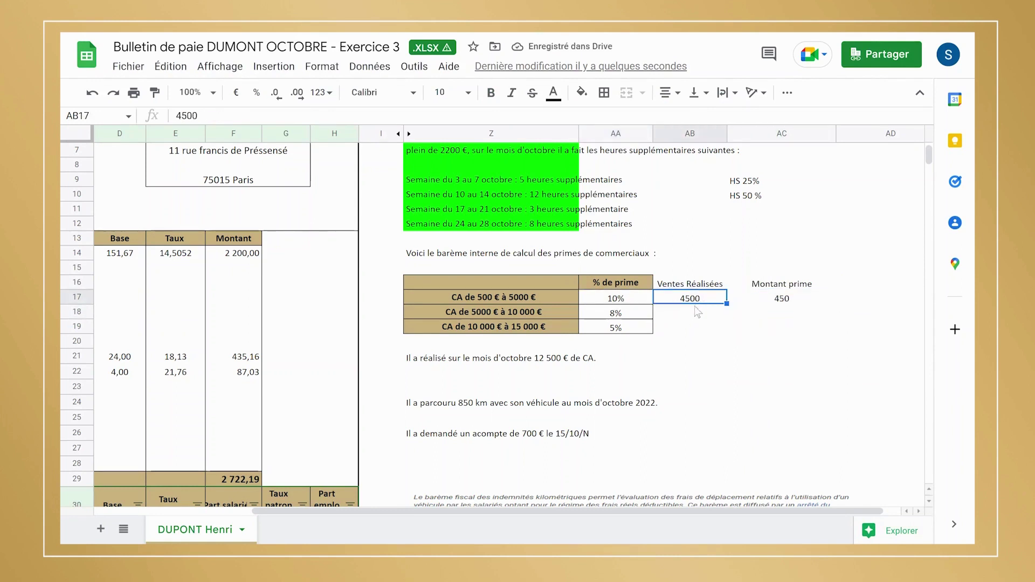
pyautogui.click(688, 316)
pyautogui.write('=')
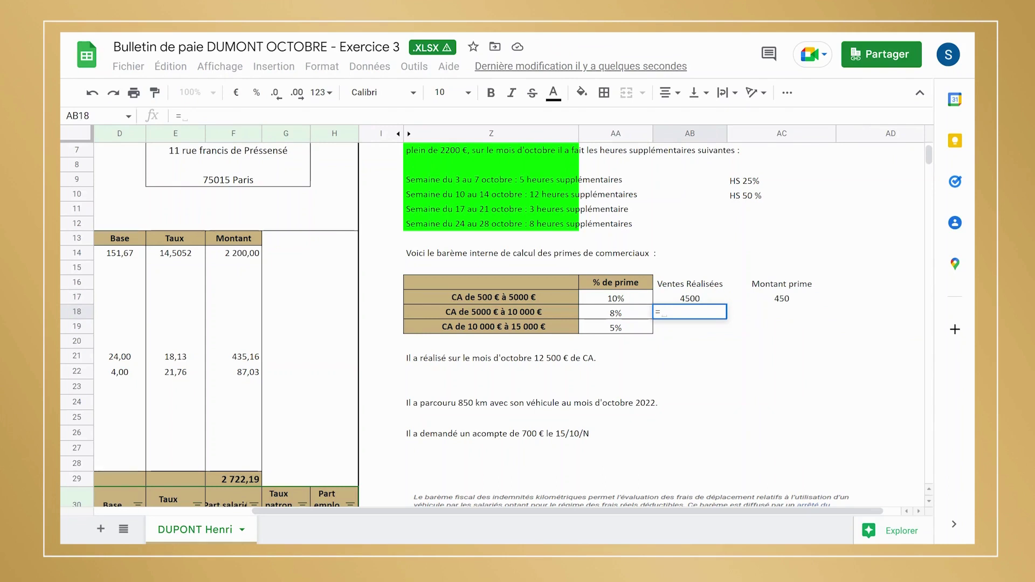
pyautogui.write('&')
pyautogui.press('BackSpace')
pyautogui.write('10000')
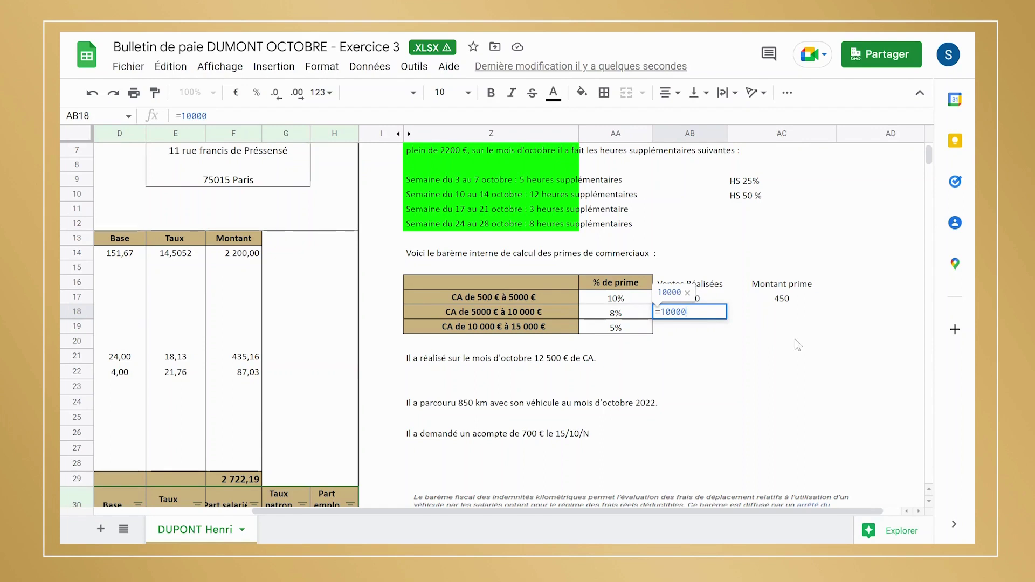
pyautogui.write('-5000')
pyautogui.press('Return')
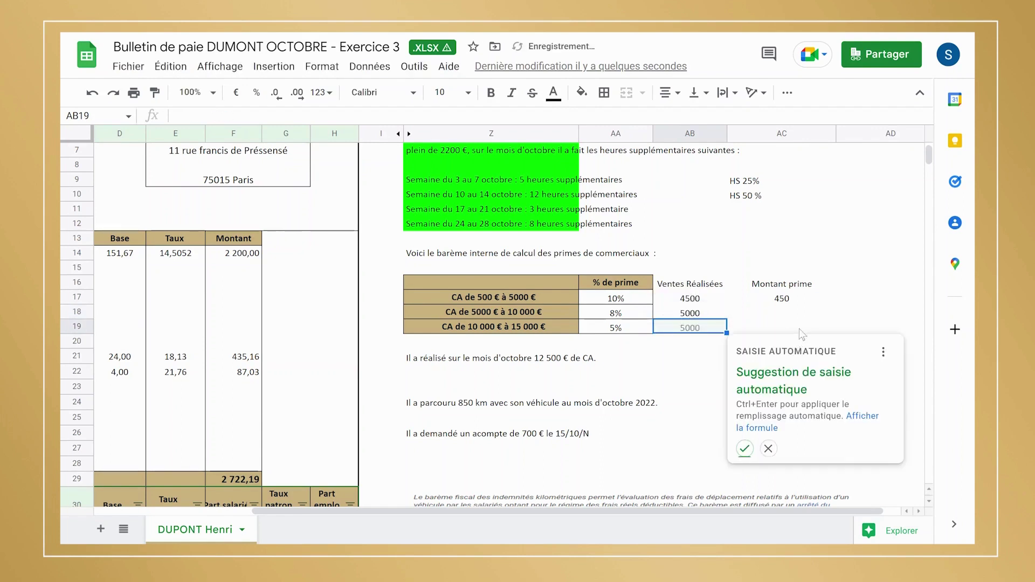
# Step: Fill the bonus formula from AC17 down to AC19 for the 8% and 5% brackets
pyautogui.click(787, 317)
pyautogui.write('+')
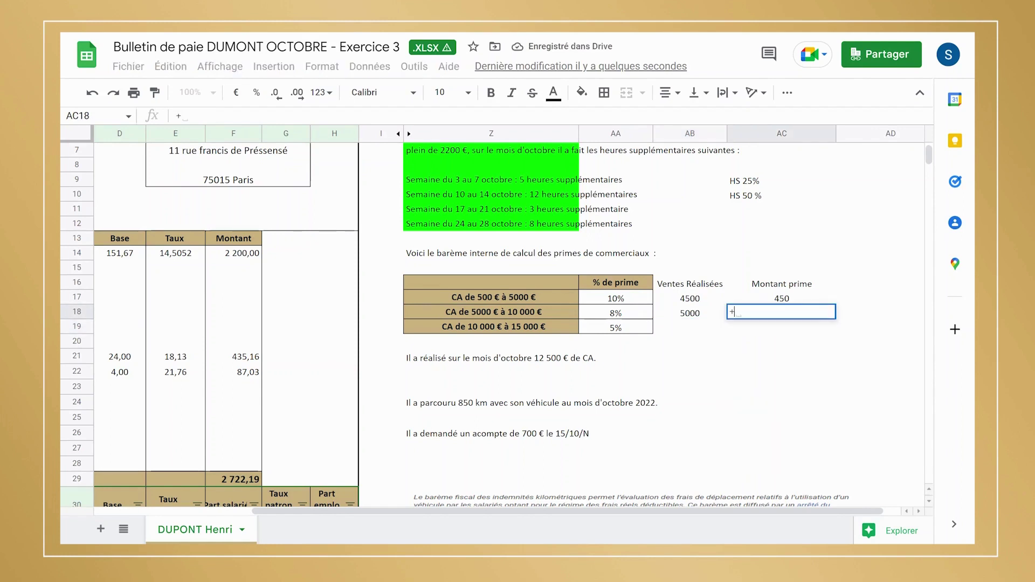
pyautogui.press('Escape')
pyautogui.click(802, 300)
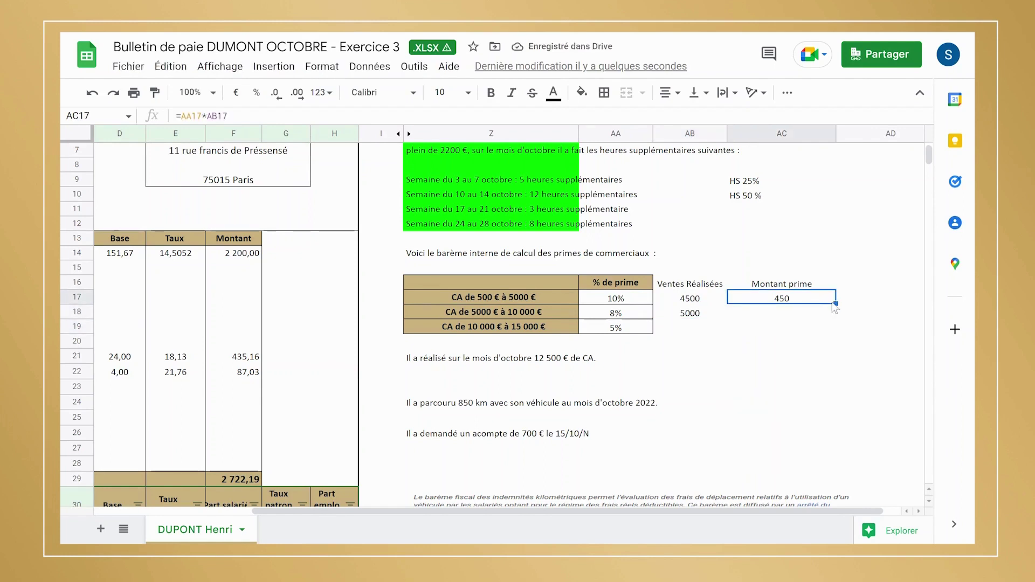
pyautogui.moveTo(834, 305); pyautogui.dragTo(831, 311)
pyautogui.moveTo(829, 325); pyautogui.dragTo(828, 328)
pyautogui.click(755, 372)
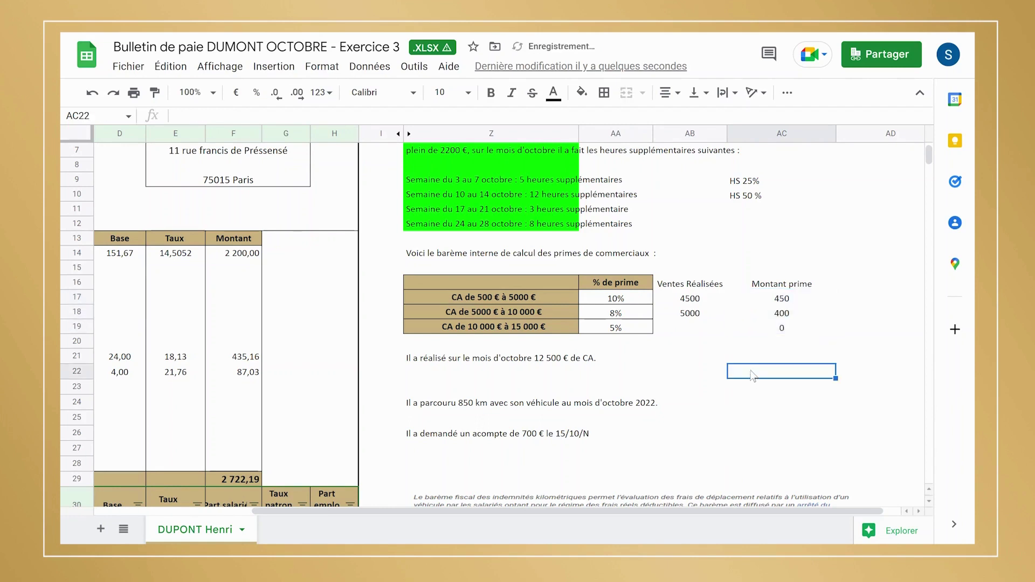
# Step: Review the rate, sales and bonus cells of the 8% bracket and the rate and sales cells of the 5% bracket
pyautogui.click(698, 318)
pyautogui.click(778, 315)
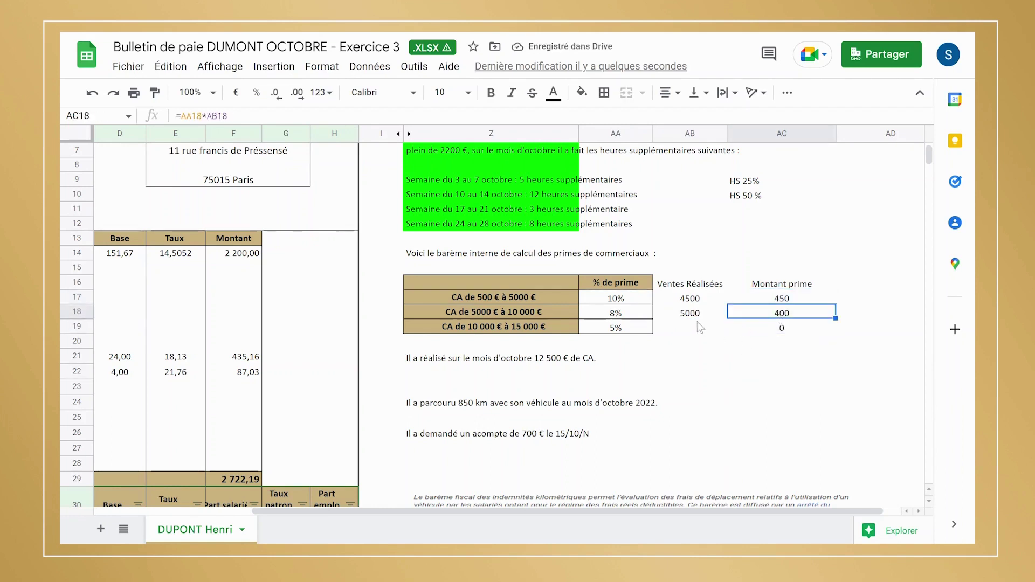
pyautogui.click(698, 319)
pyautogui.click(690, 328)
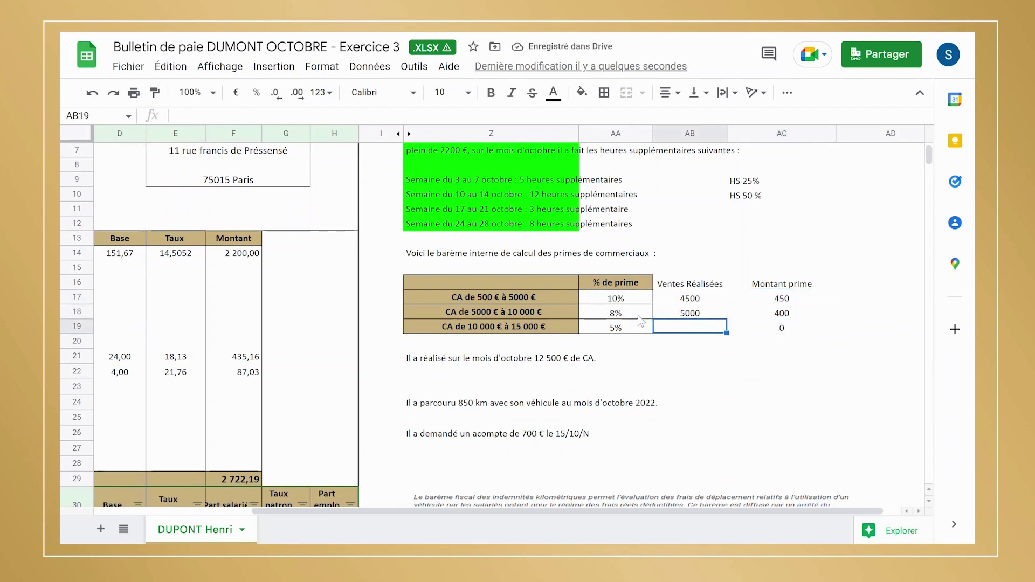
pyautogui.click(639, 318)
pyautogui.click(699, 319)
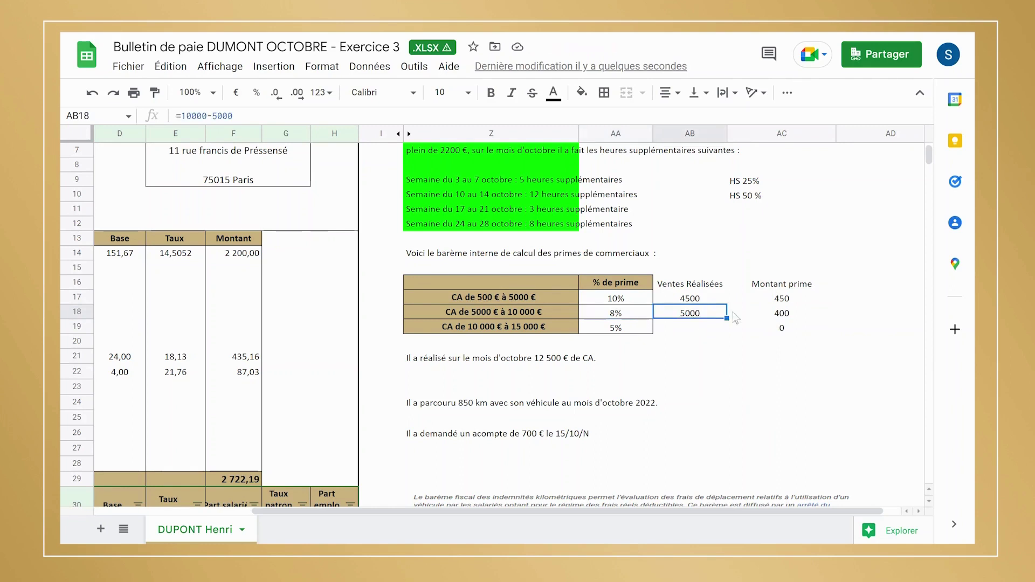
pyautogui.click(780, 316)
pyautogui.click(713, 318)
pyautogui.click(628, 317)
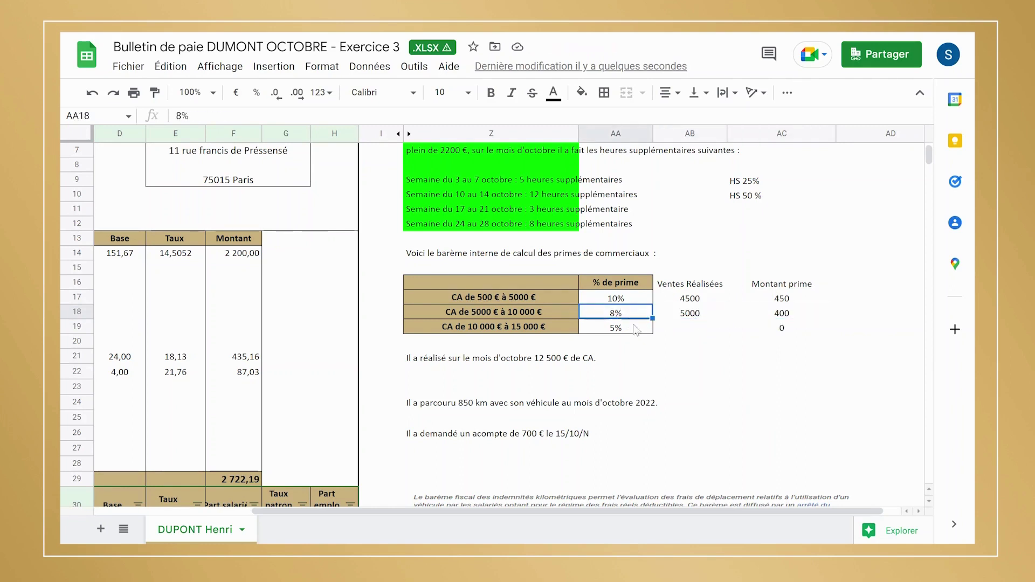
pyautogui.click(635, 331)
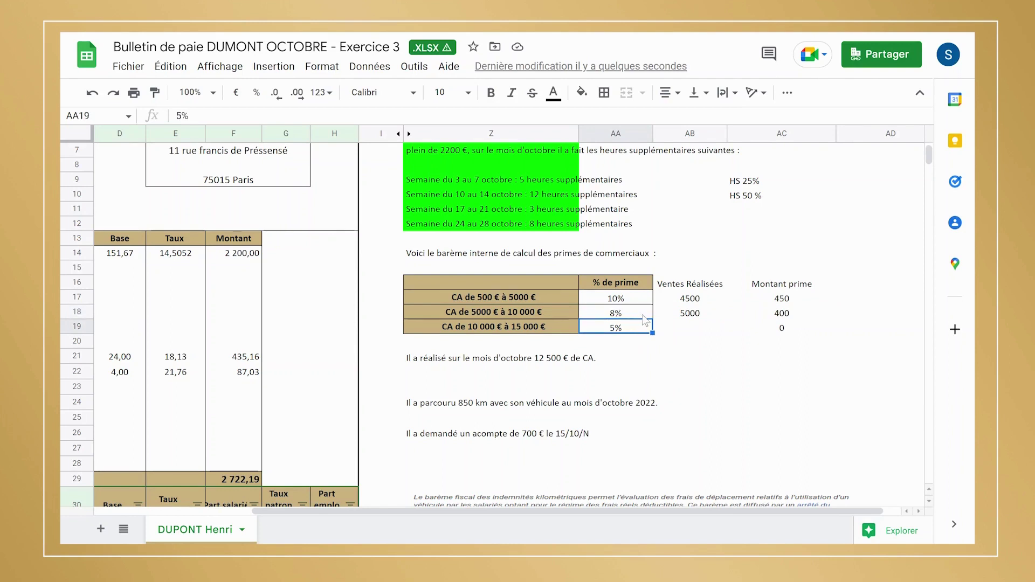
pyautogui.click(684, 322)
pyautogui.press('Up')
pyautogui.click(693, 329)
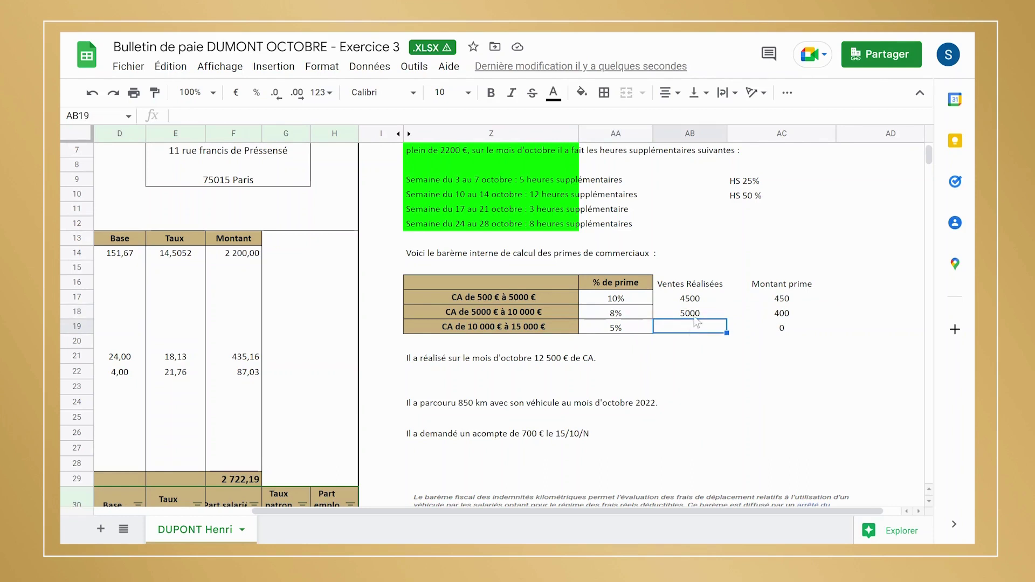
pyautogui.press('Up')
pyautogui.click(695, 332)
pyautogui.write('+')
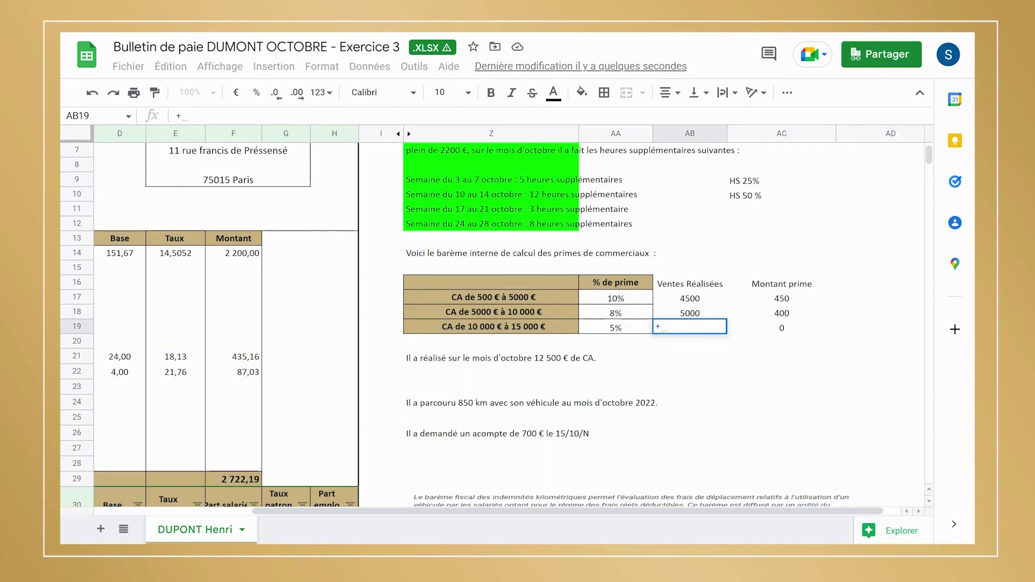
pyautogui.write('12500-1')
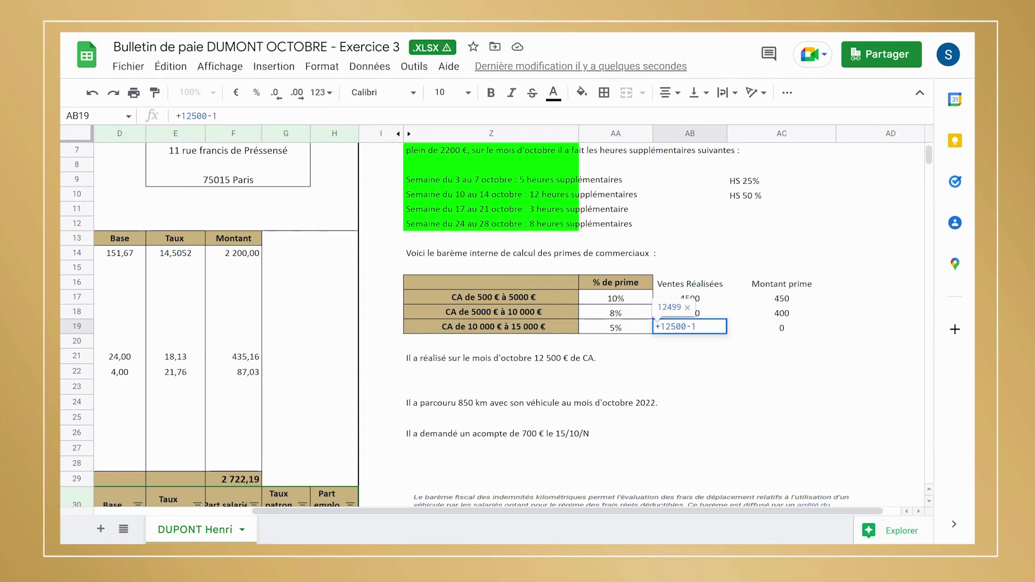
pyautogui.write('0000')
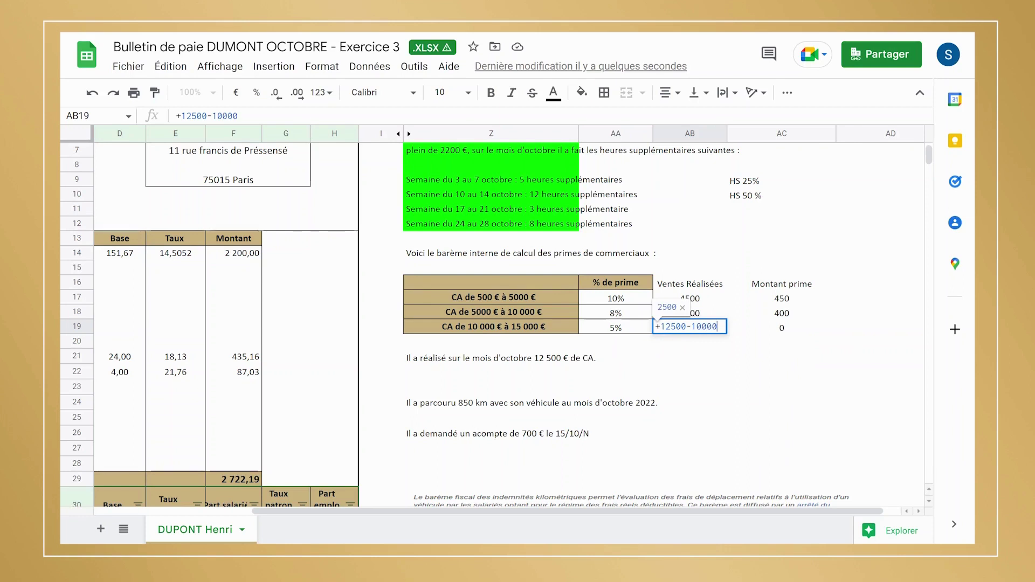
pyautogui.press('Return')
pyautogui.click(808, 330)
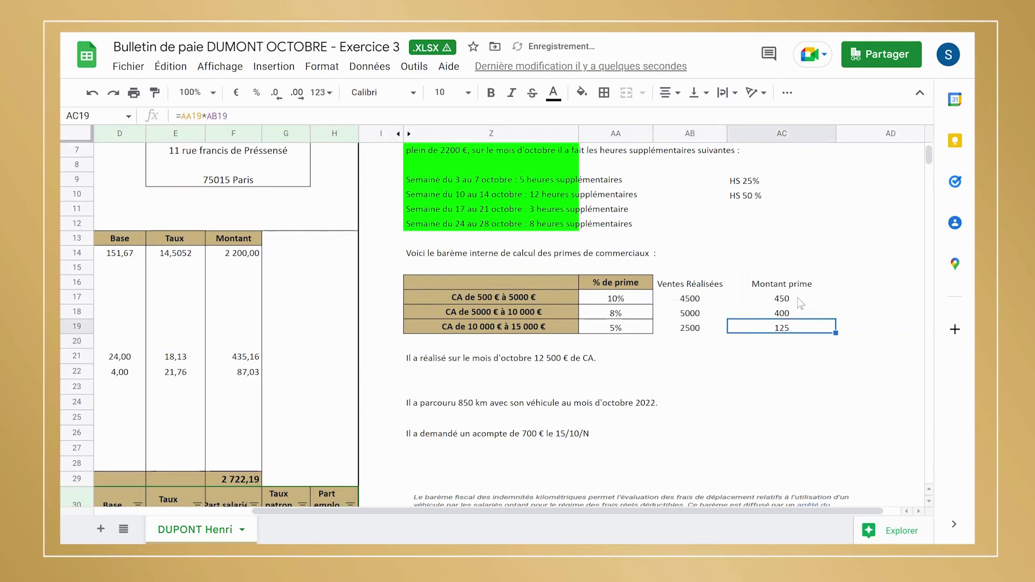
# Step: Label AB20 "Somme" and total the three bracket bonuses in AC20 with =SOMME(AC17:AC19)
pyautogui.moveTo(802, 300); pyautogui.dragTo(793, 330)
pyautogui.click(794, 344)
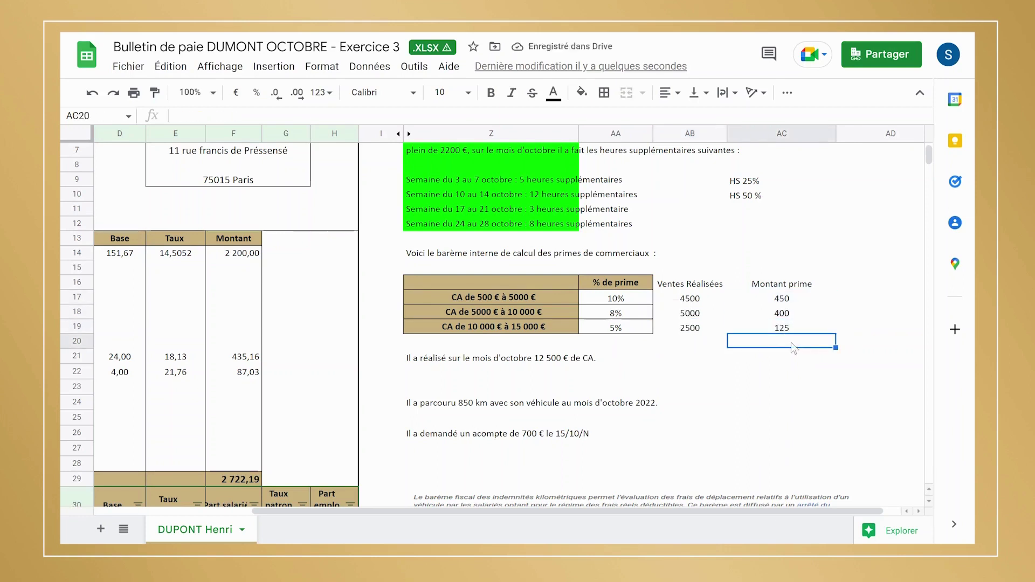
pyautogui.click(697, 343)
pyautogui.write('Somme')
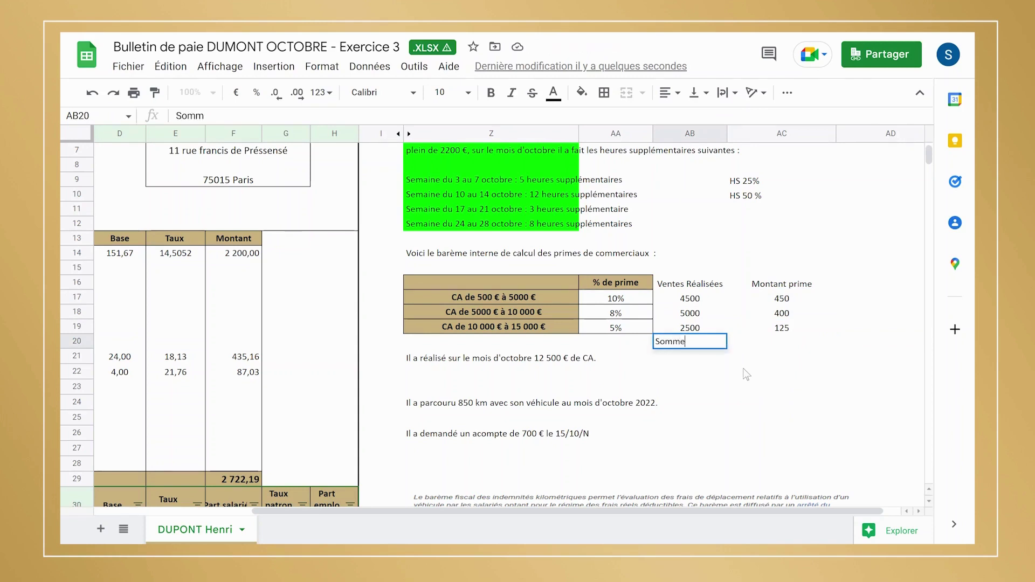
pyautogui.press('Tab')
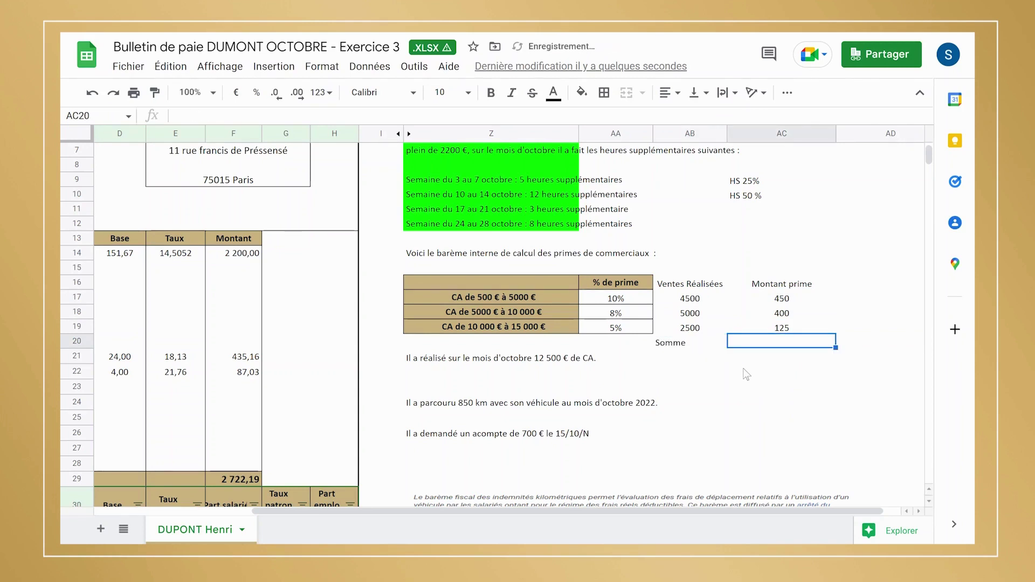
pyautogui.write('=so')
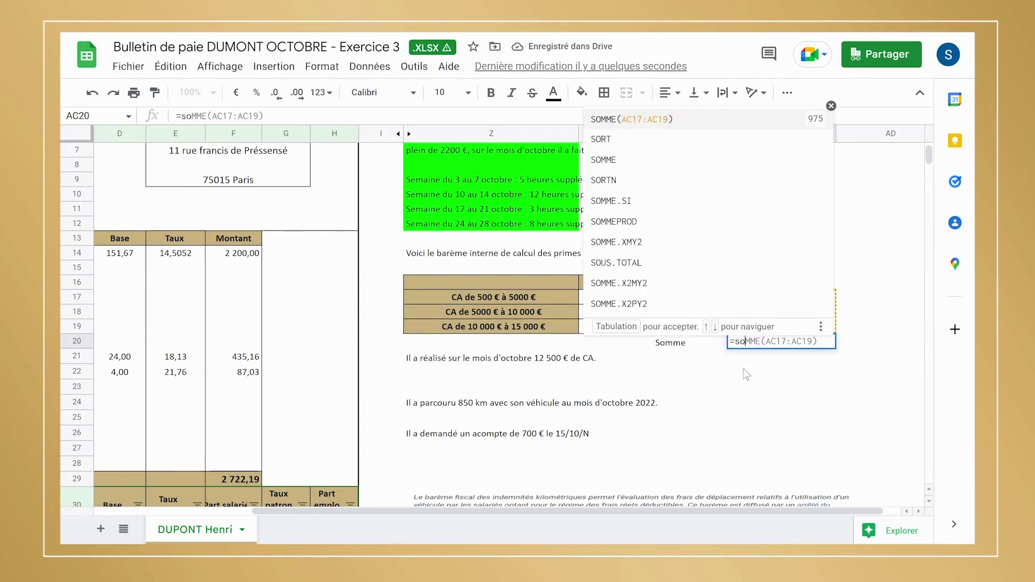
pyautogui.write('mme')
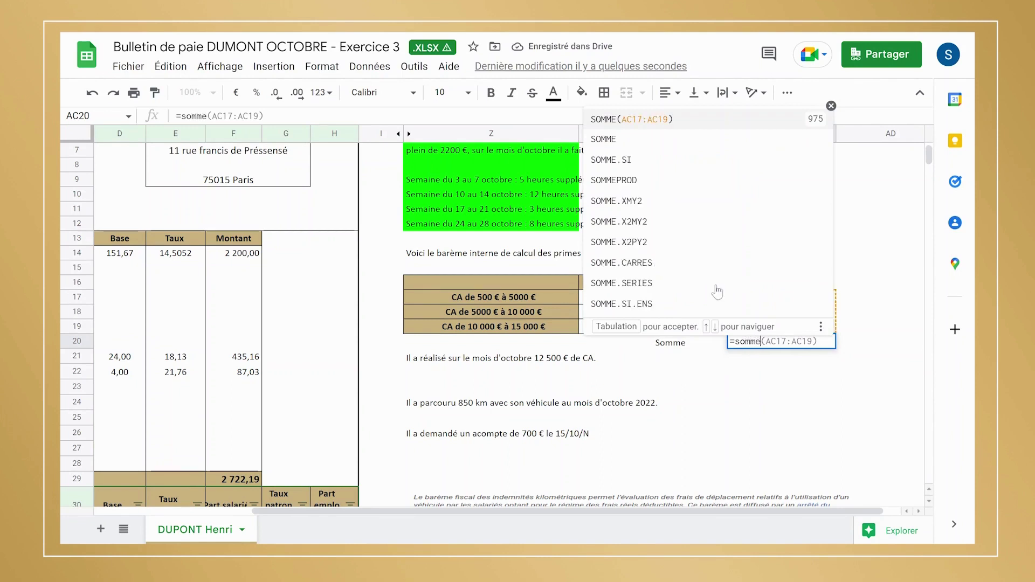
pyautogui.press('Tab')
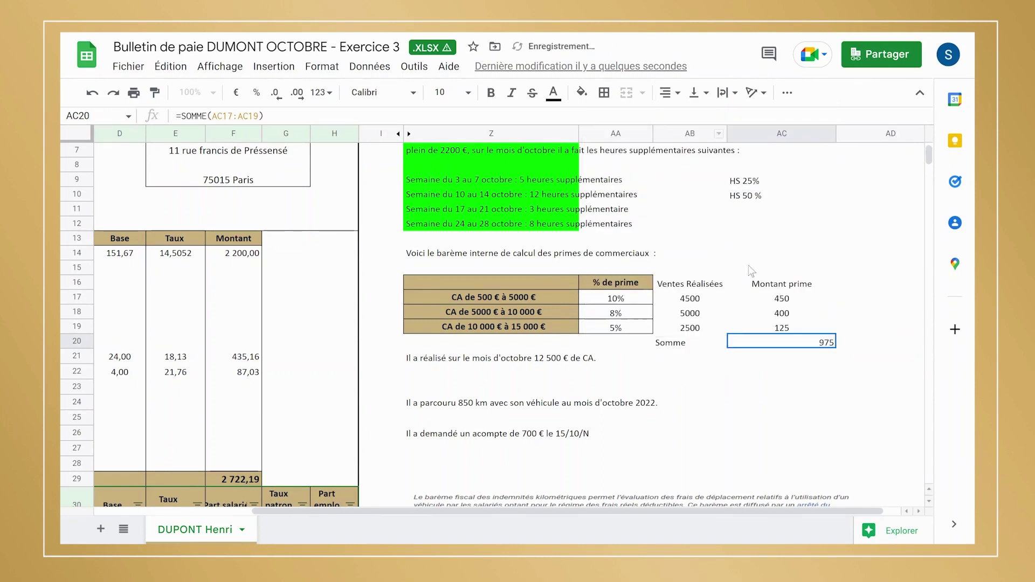
pyautogui.doubleClick(791, 344)
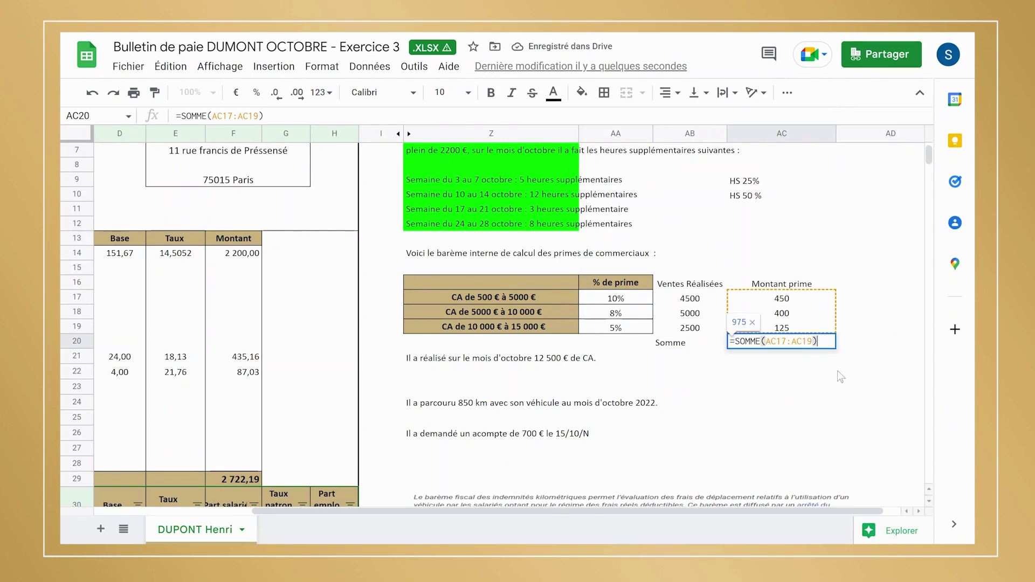
pyautogui.press('Return')
pyautogui.press('Down')
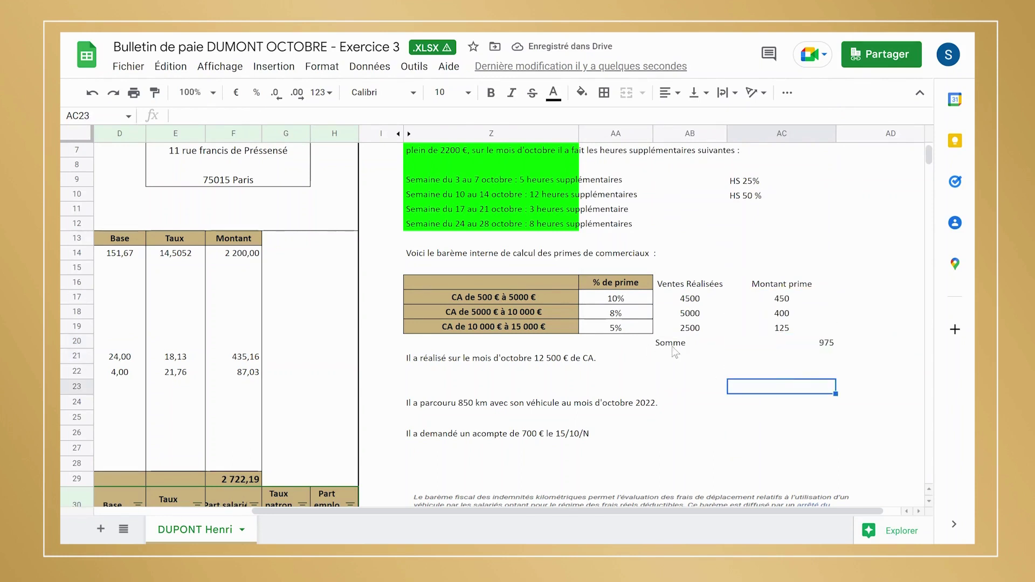
# Step: Centre the bonus total label and its amount in AB20:AC20 horizontally
pyautogui.moveTo(671, 346); pyautogui.dragTo(796, 343)
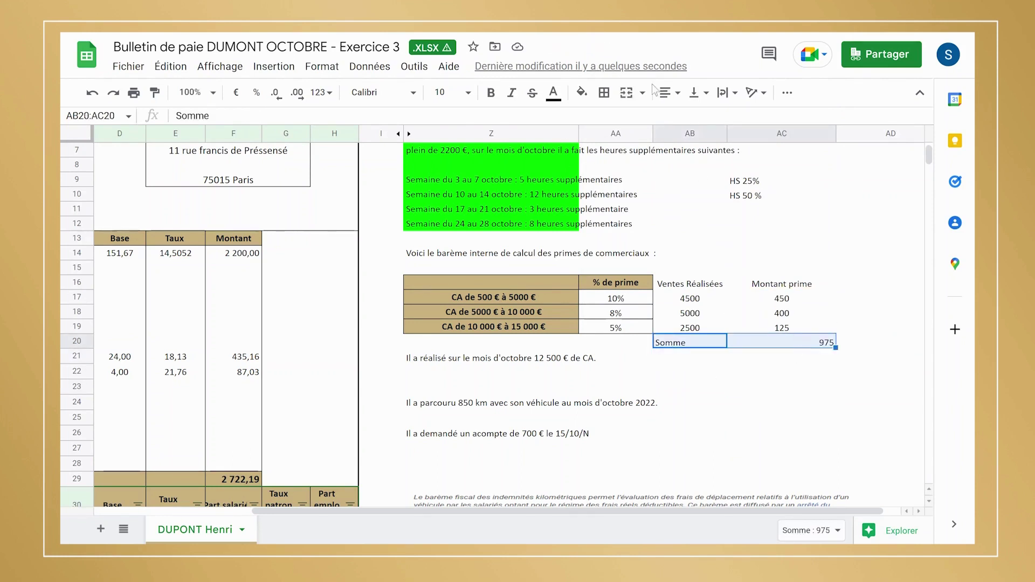
pyautogui.click(668, 92)
pyautogui.click(685, 118)
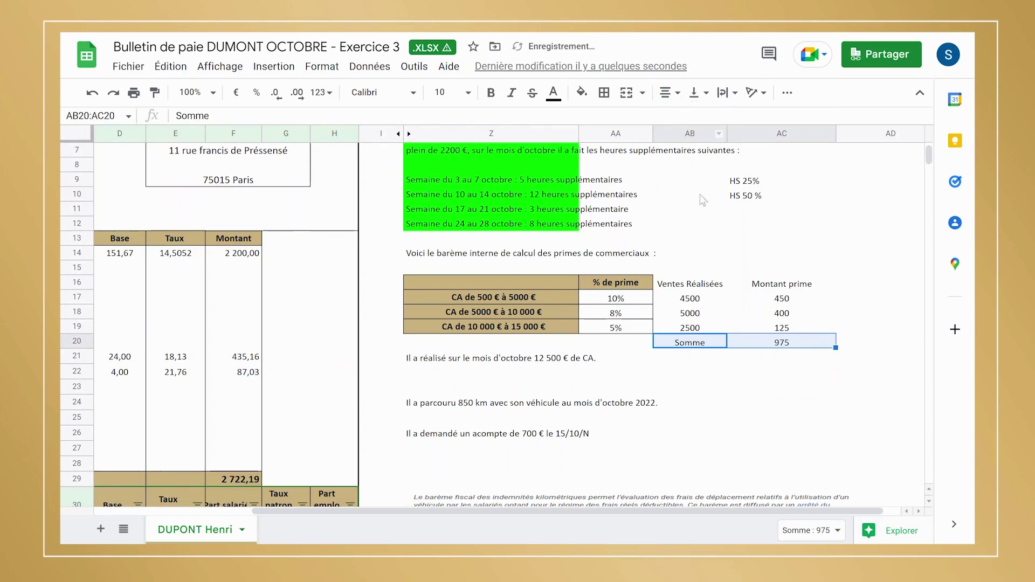
pyautogui.click(769, 403)
# Step: Extend the "Primes" label in C28 of the payslip to "Primes sur ventes"
pyautogui.moveTo(711, 510); pyautogui.dragTo(556, 511)
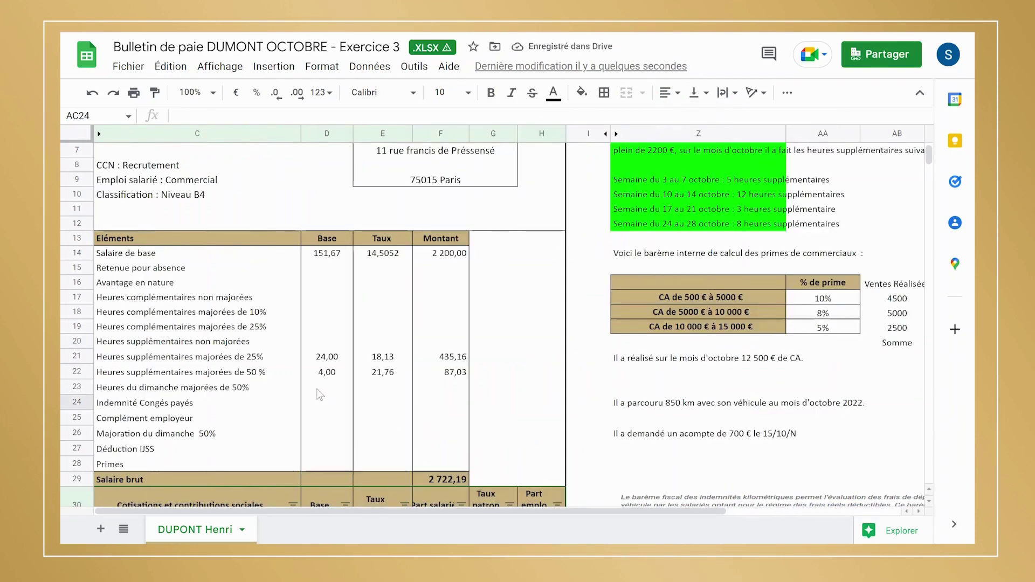
pyautogui.click(150, 466)
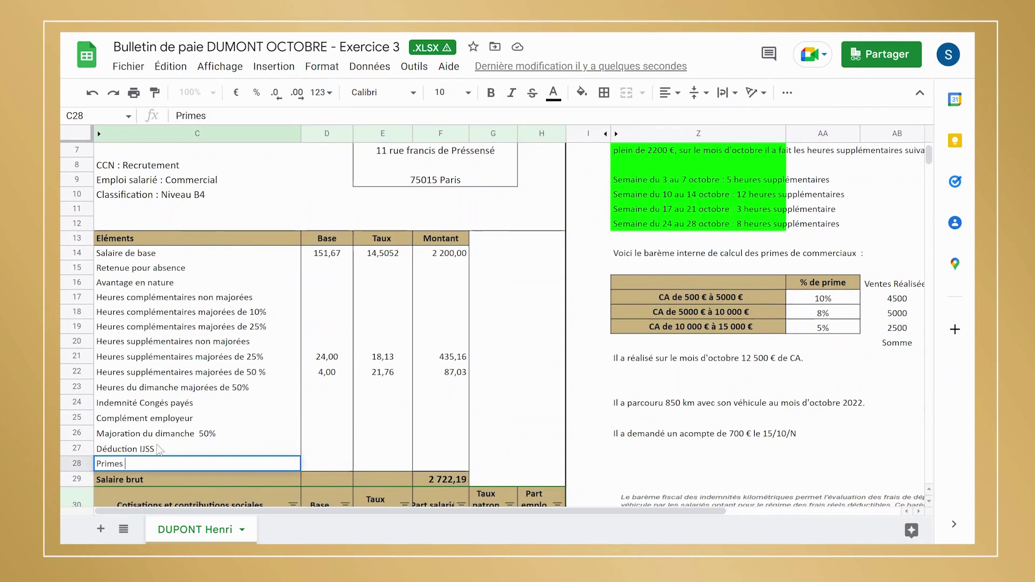
pyautogui.write('syr')
pyautogui.write('ur ven')
# Step: Enter 975 as the sales bonus amount in F28 and check the gross salary cell F29
pyautogui.press('Tab')
pyautogui.press('Tab')
pyautogui.press('Tab')
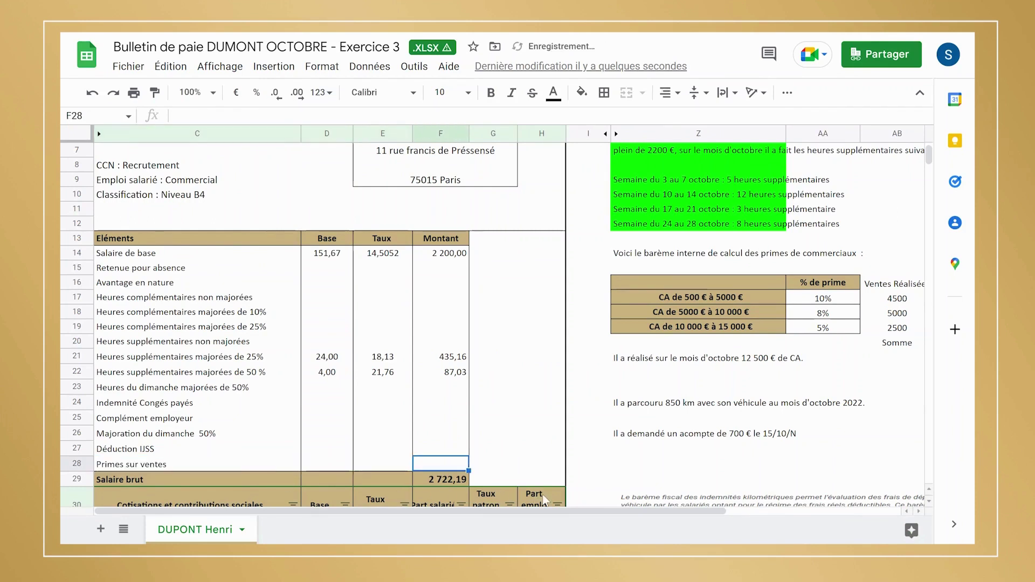
pyautogui.write('975')
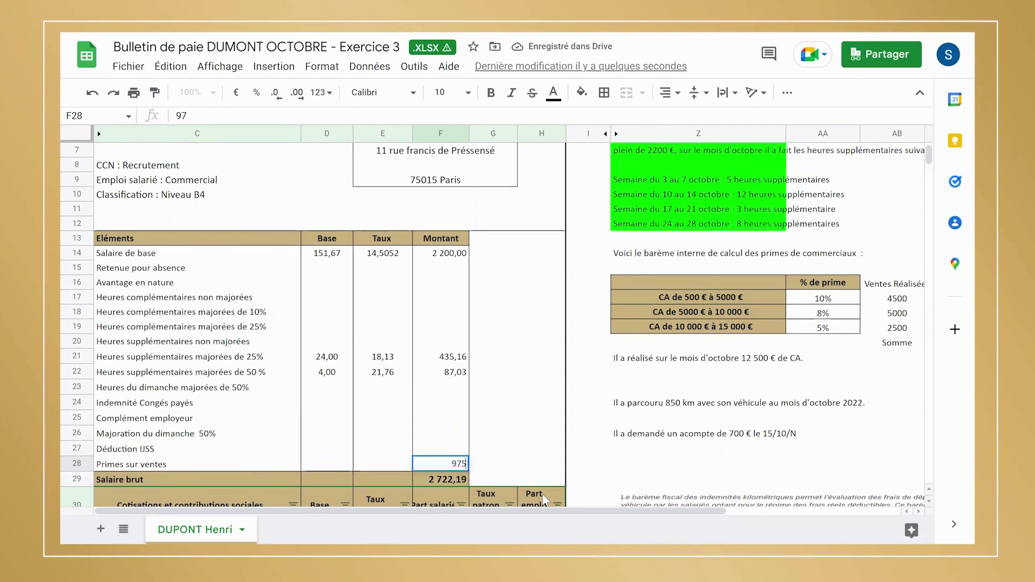
pyautogui.press('Return')
pyautogui.click(791, 359)
pyautogui.scroll(-3, 790, 361)
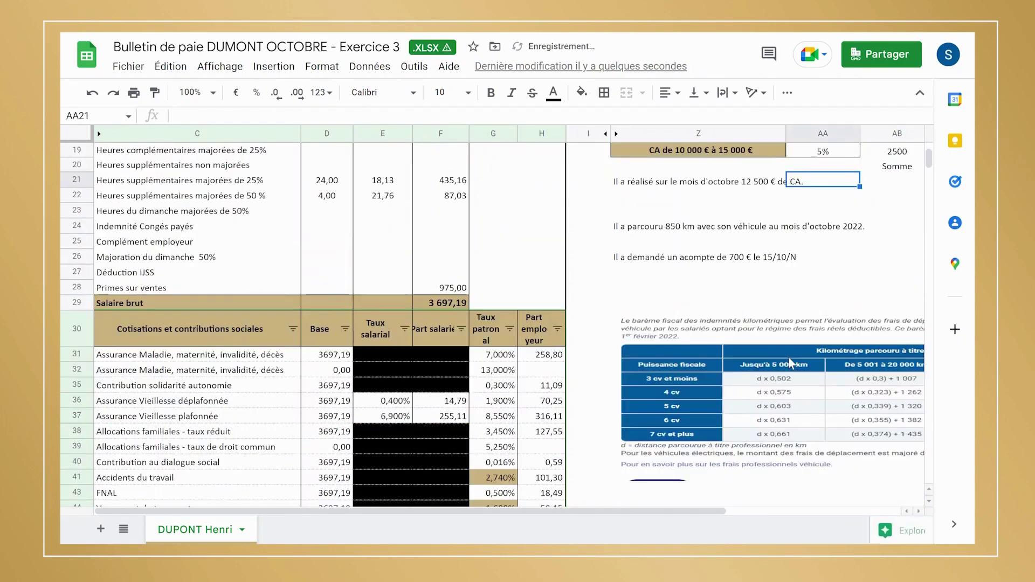
pyautogui.scroll(2, 791, 361)
pyautogui.click(456, 392)
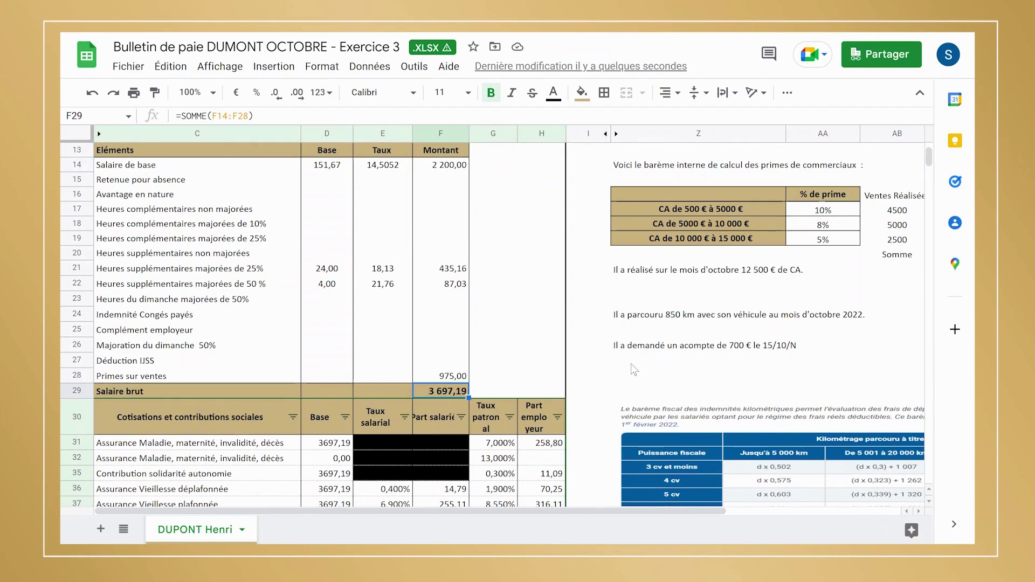
# Step: Mark the 12 500 € turnover instruction in Z21 as done with a bright green fill
pyautogui.click(712, 347)
pyautogui.click(644, 286)
pyautogui.click(626, 273)
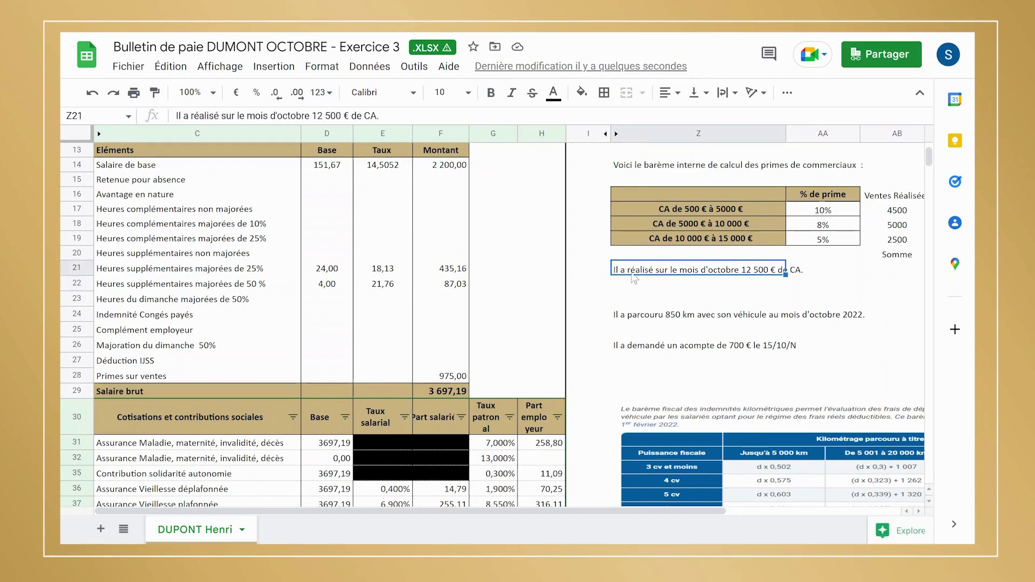
pyautogui.click(581, 92)
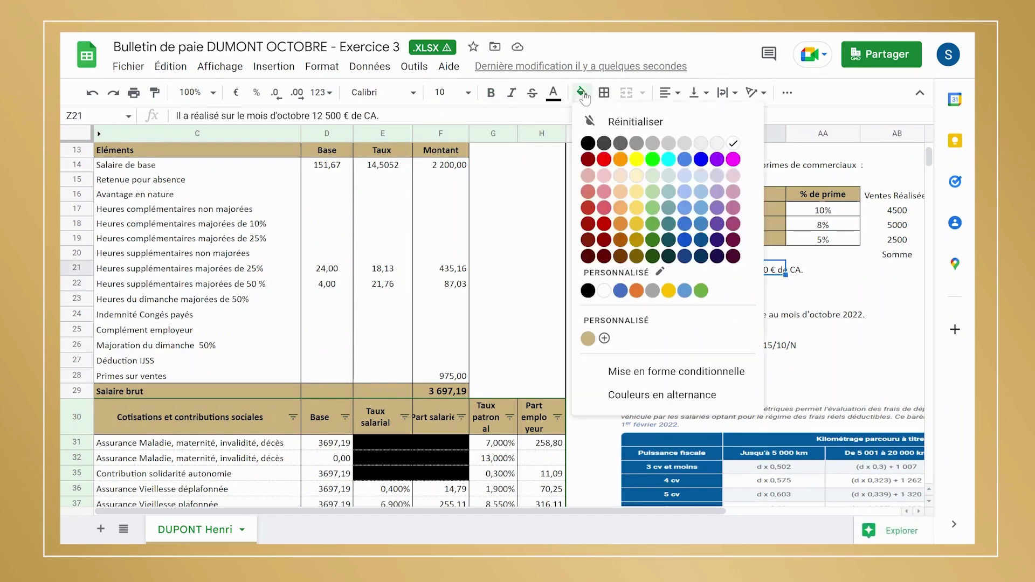
pyautogui.click(650, 159)
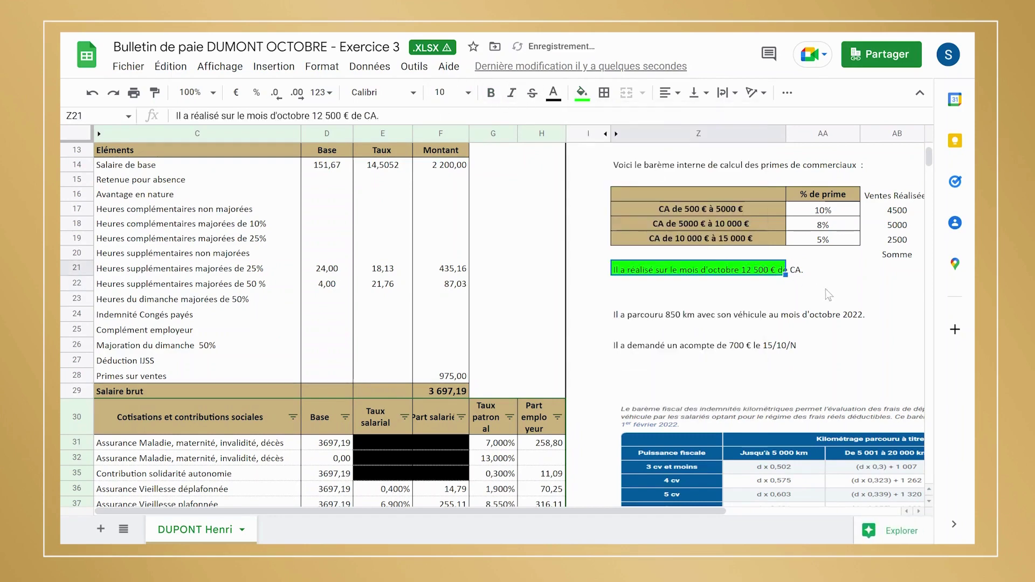
pyautogui.click(826, 286)
# Step: Fill the instruction about the 850 km travelled in Z24 with bright green
pyautogui.click(635, 321)
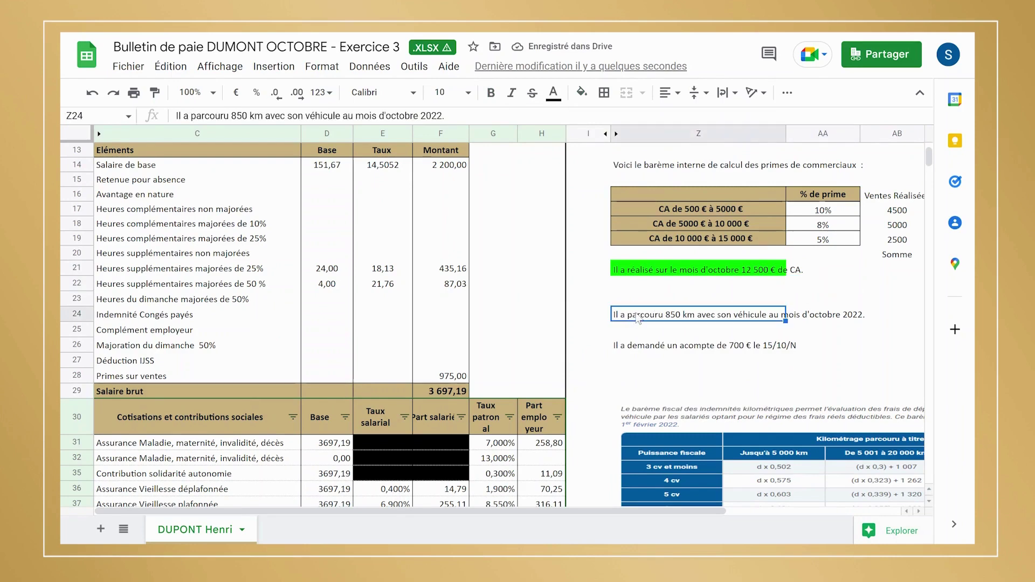
pyautogui.scroll(-2, 661, 307)
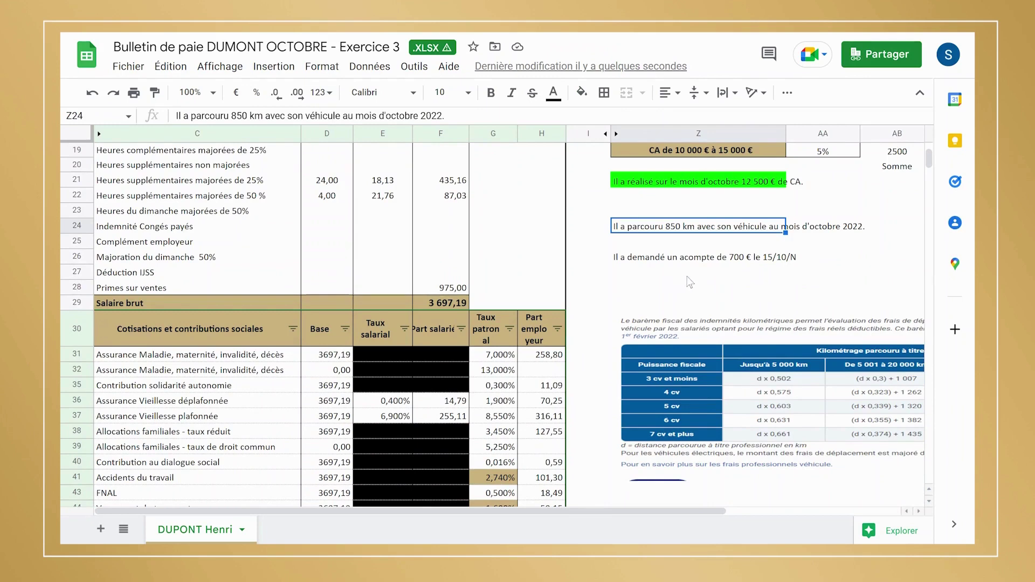
pyautogui.click(585, 95)
pyautogui.click(651, 160)
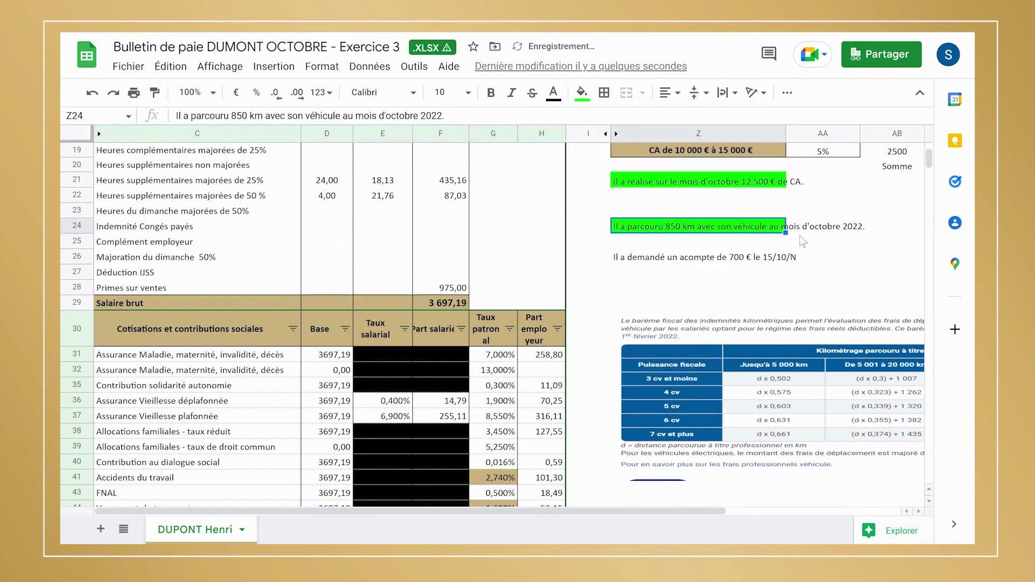
pyautogui.click(810, 244)
# Step: Examine the official mileage allowance scale below the exercise instructions, including its distance brackets and source
pyautogui.scroll(3, 803, 253)
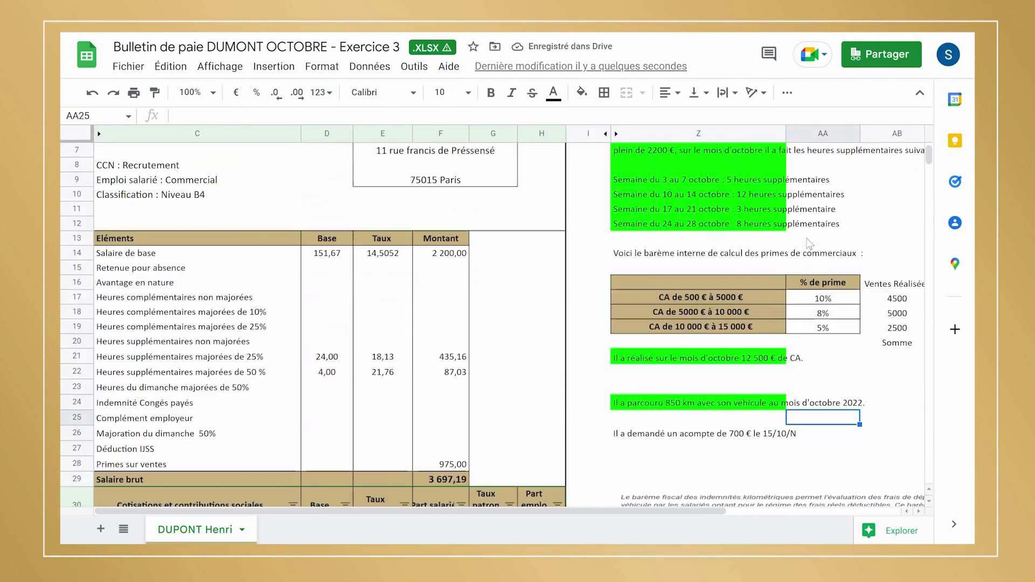
pyautogui.scroll(-3, 802, 260)
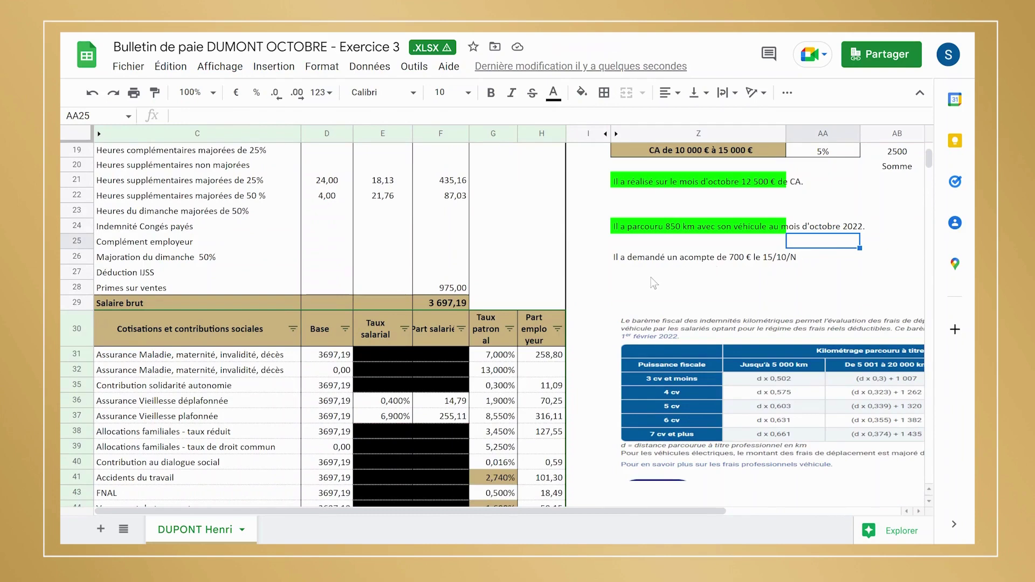
pyautogui.click(646, 295)
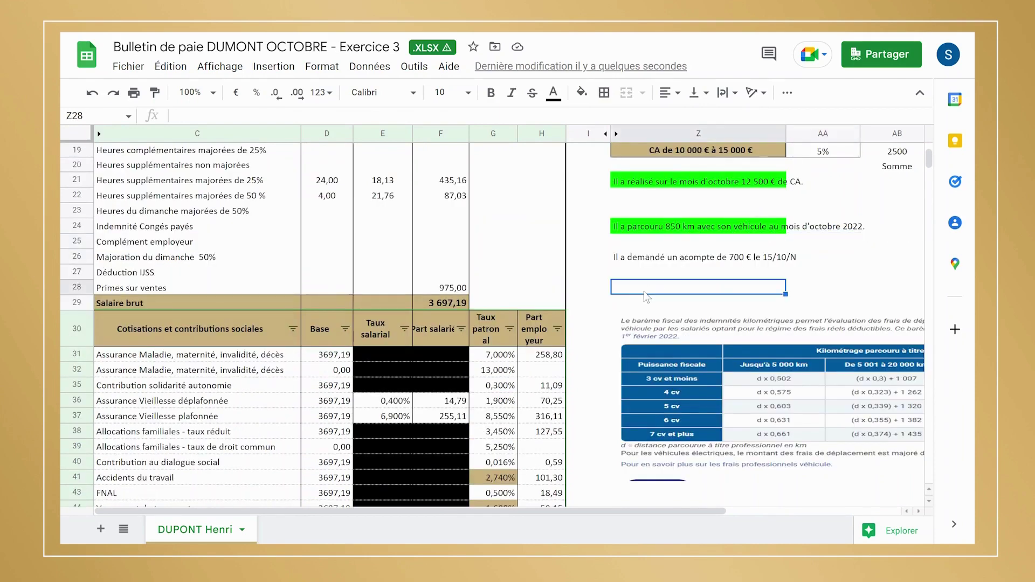
pyautogui.write('+')
pyautogui.press('BackSpace')
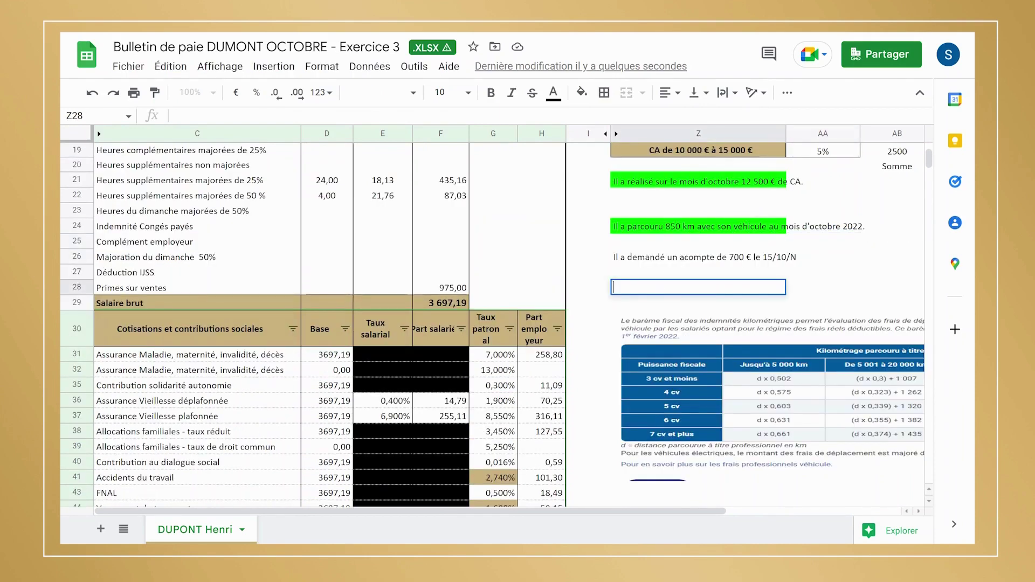
pyautogui.scroll(-2, 682, 306)
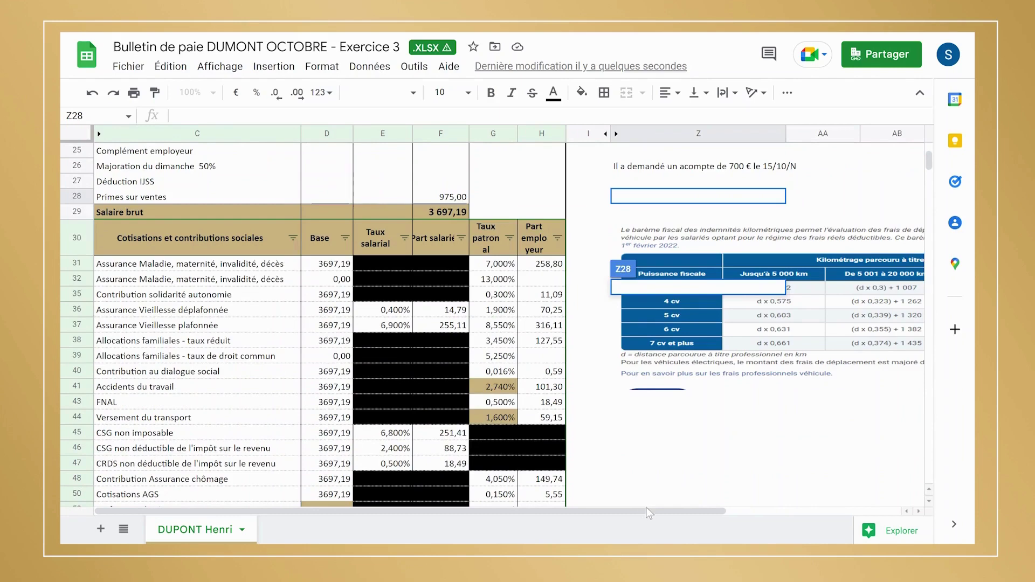
pyautogui.moveTo(649, 513); pyautogui.dragTo(823, 513)
pyautogui.scroll(-5, 593, 418)
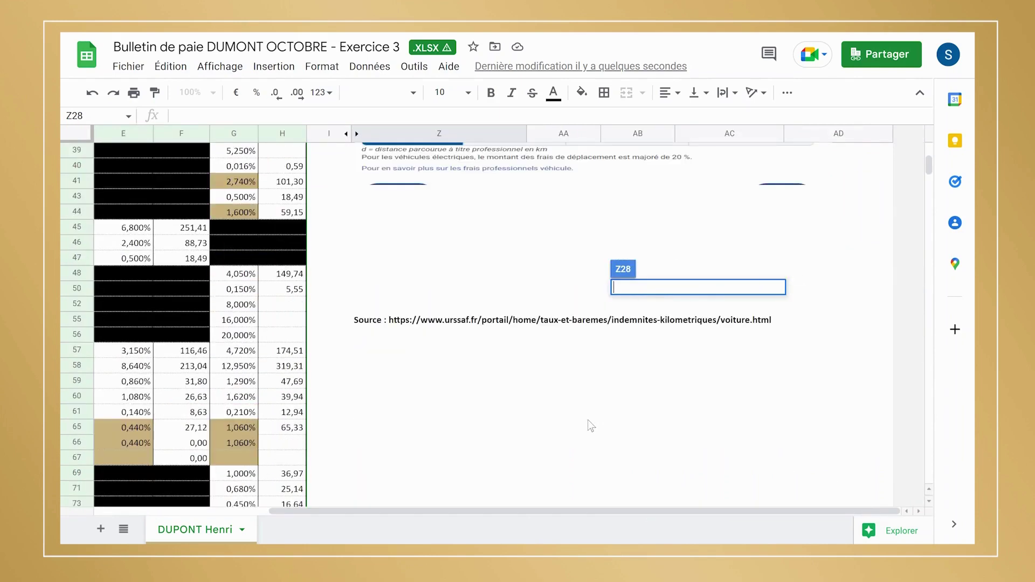
pyautogui.scroll(6, 587, 419)
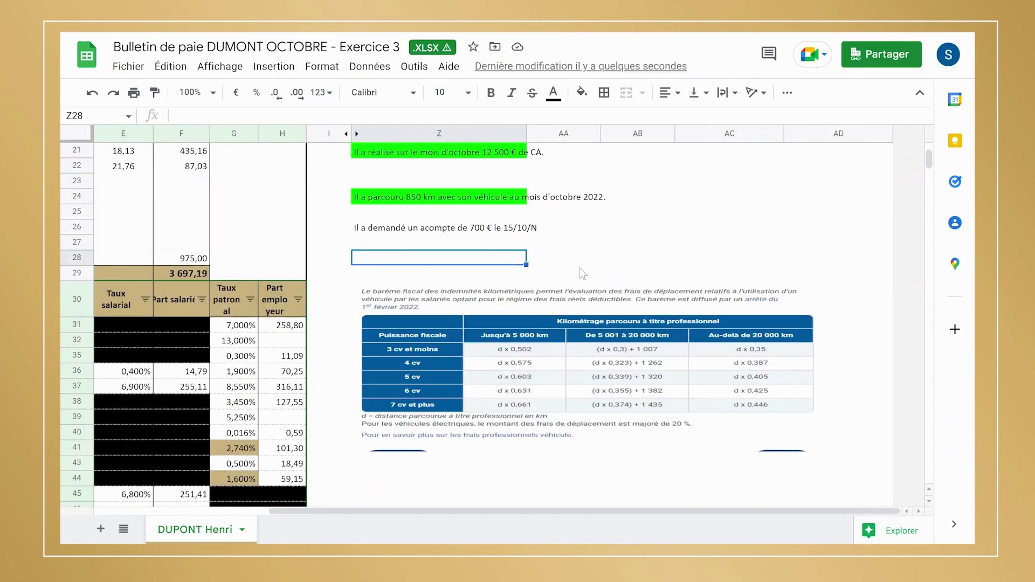
pyautogui.write('+')
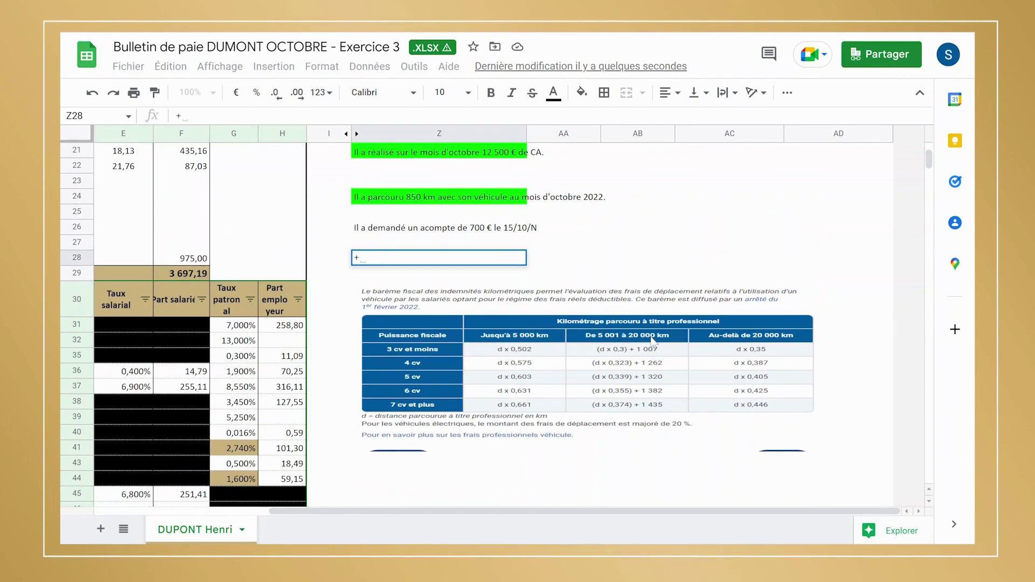
pyautogui.scroll(6, 652, 340)
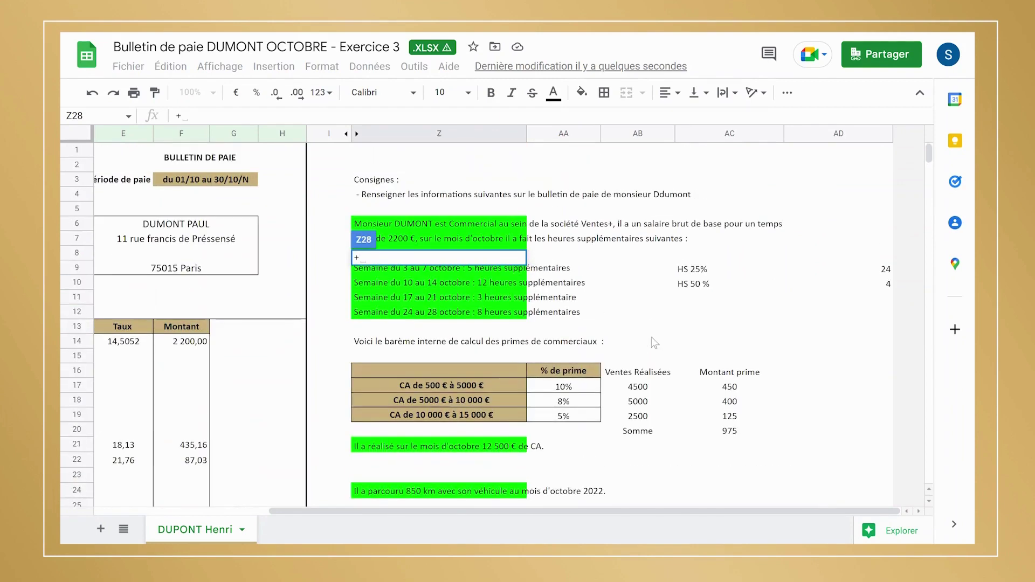
pyautogui.scroll(-2, 651, 338)
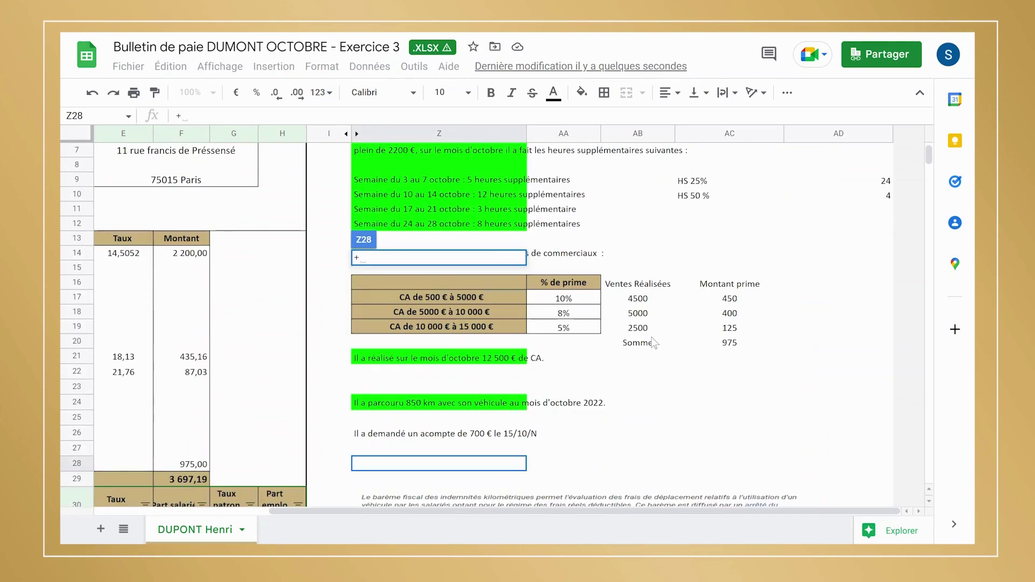
pyautogui.scroll(-4, 654, 336)
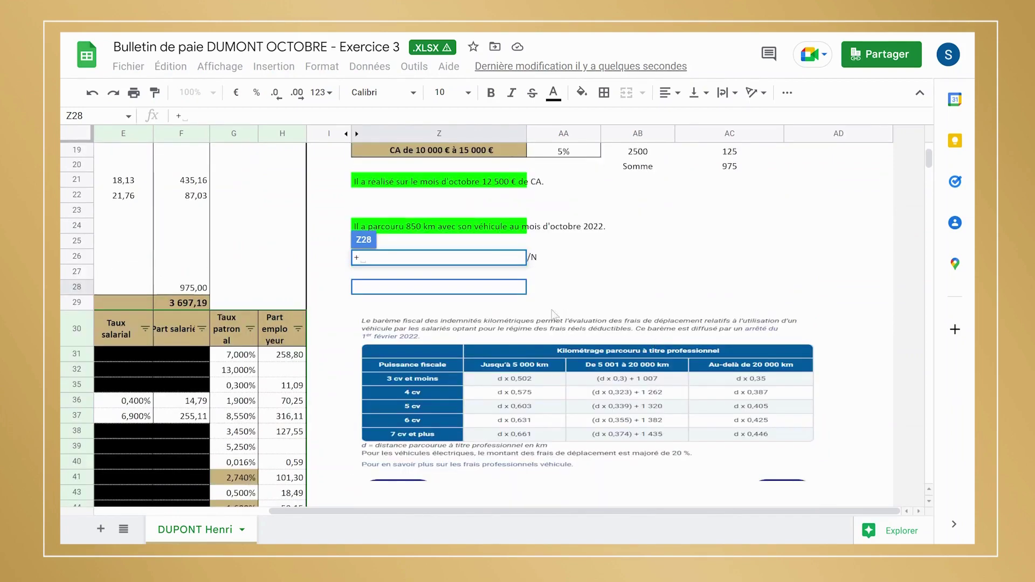
pyautogui.press('Escape')
# Step: Calculate the estimated yearly distance in AC24 as 850*12
pyautogui.click(623, 274)
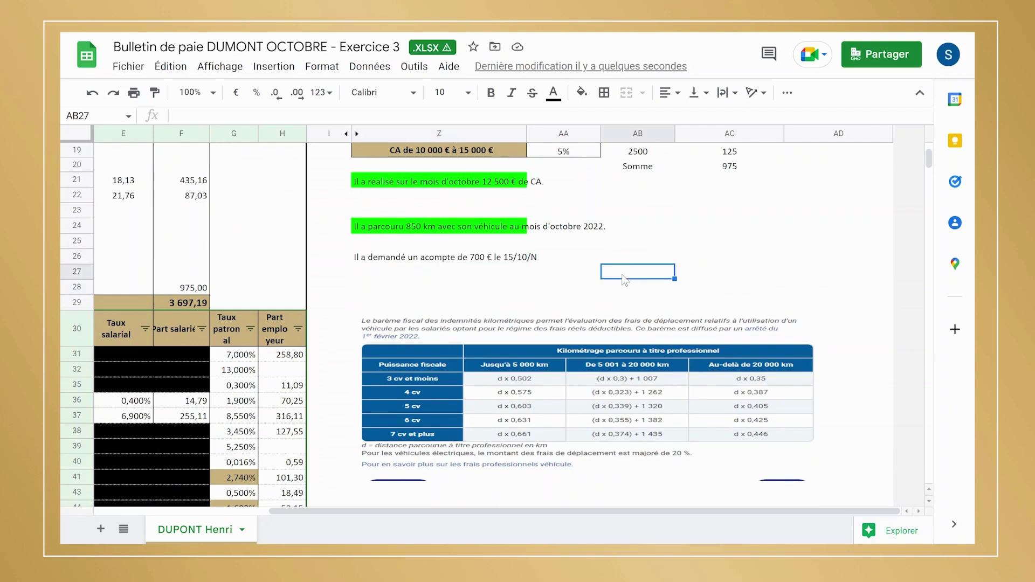
pyautogui.click(650, 230)
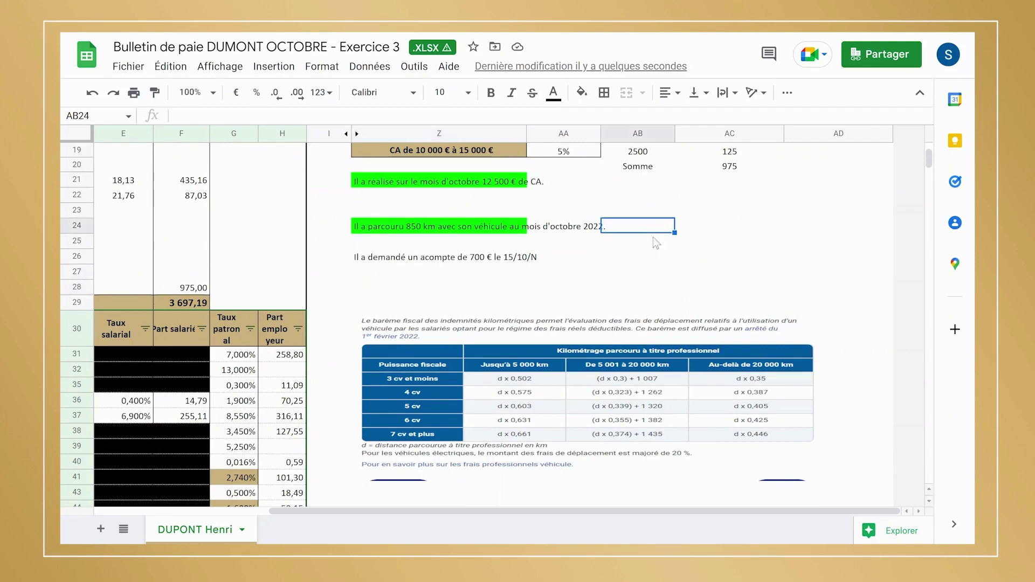
pyautogui.click(634, 256)
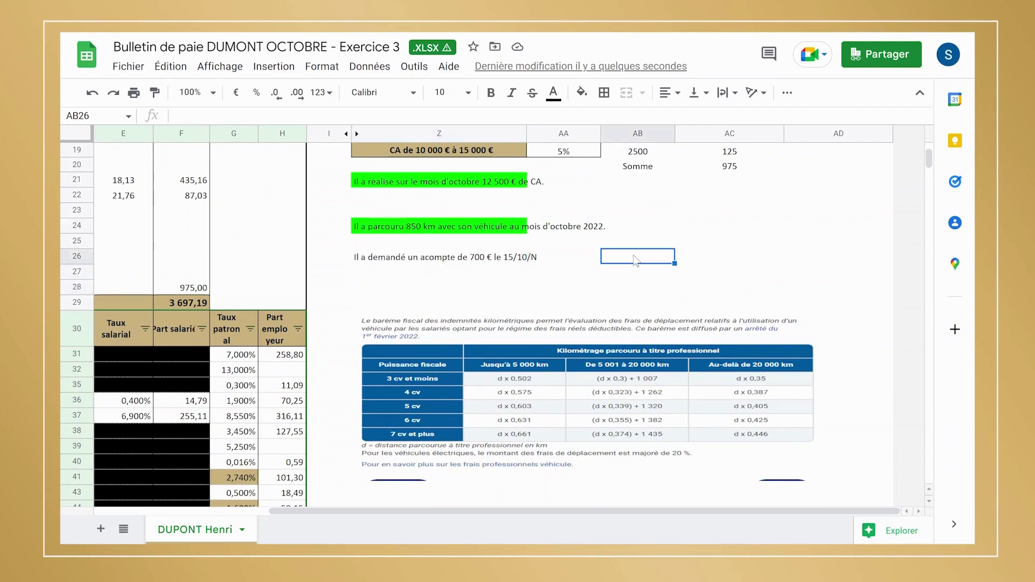
pyautogui.press('Up')
pyautogui.press('Right')
pyautogui.press('Up')
pyautogui.write('+')
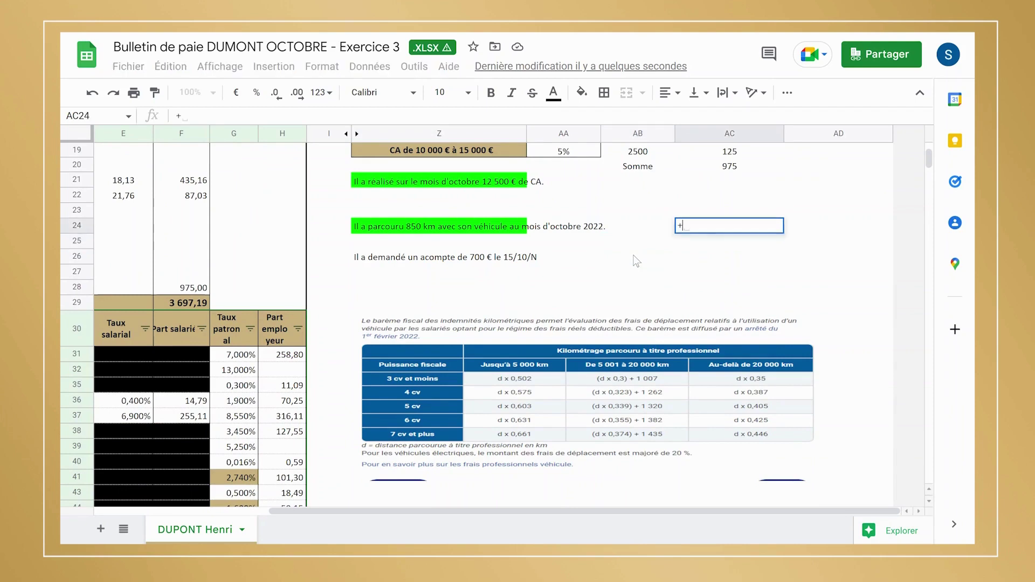
pyautogui.write('850')
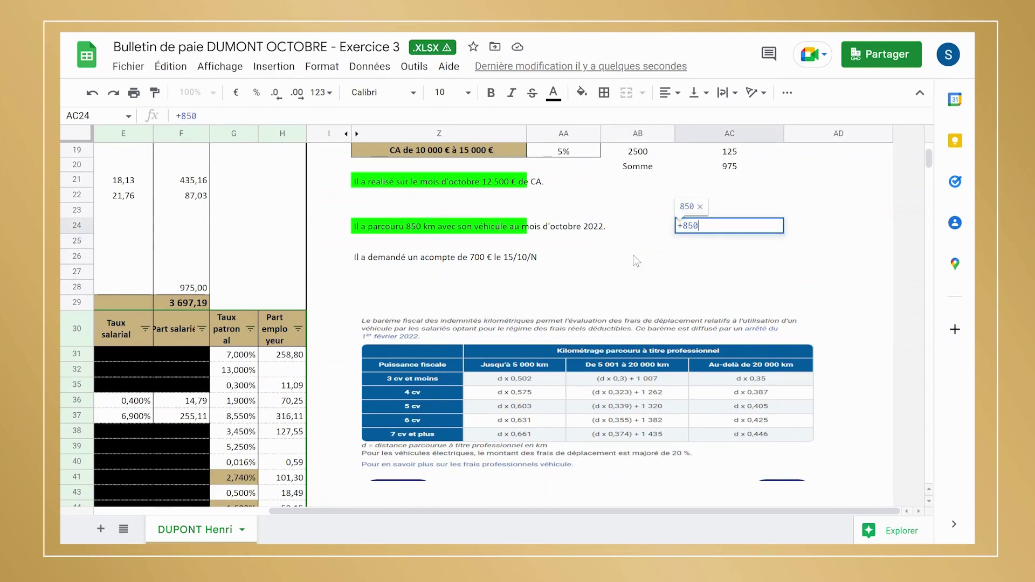
pyautogui.write('*12')
pyautogui.press('Return')
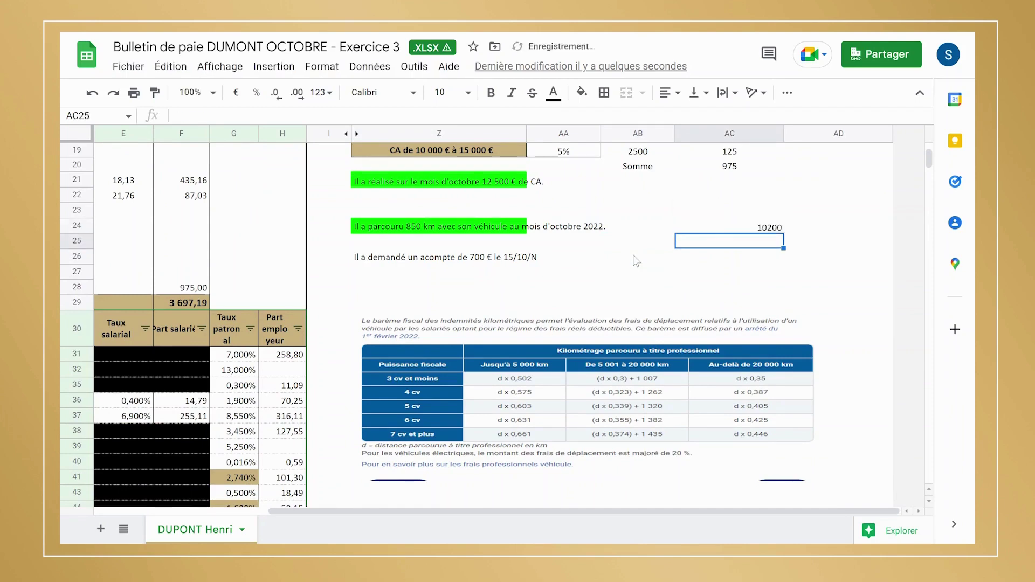
pyautogui.click(703, 229)
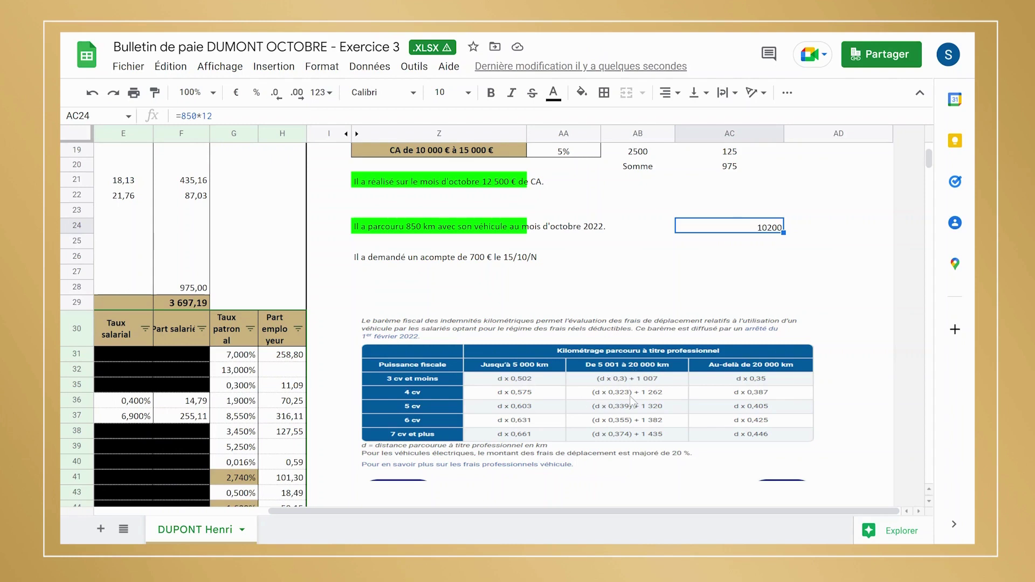
# Step: Write the applicable mileage scale formula (d*0,323)+1262 as text in AC25
pyautogui.click(779, 245)
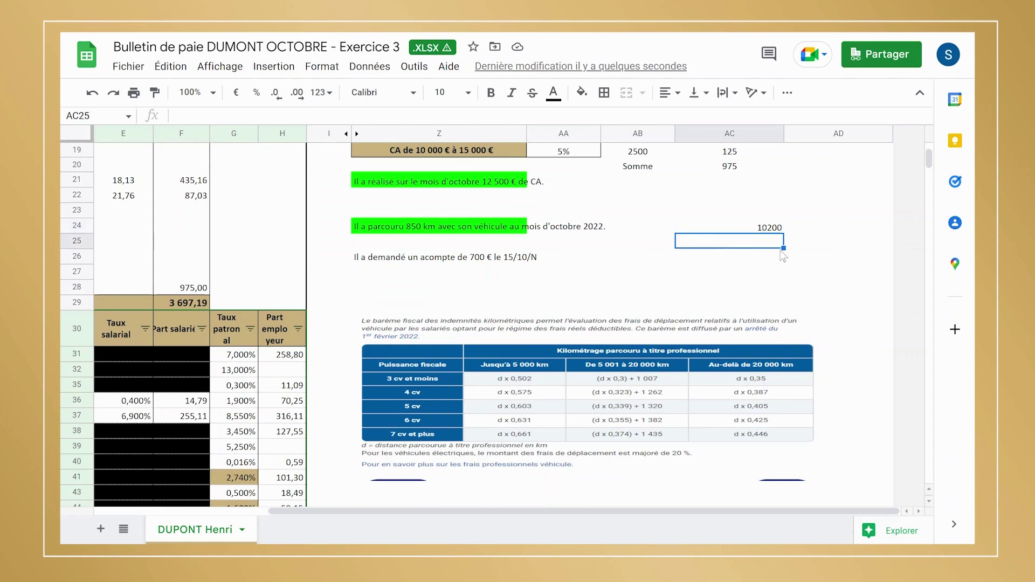
pyautogui.write('5')
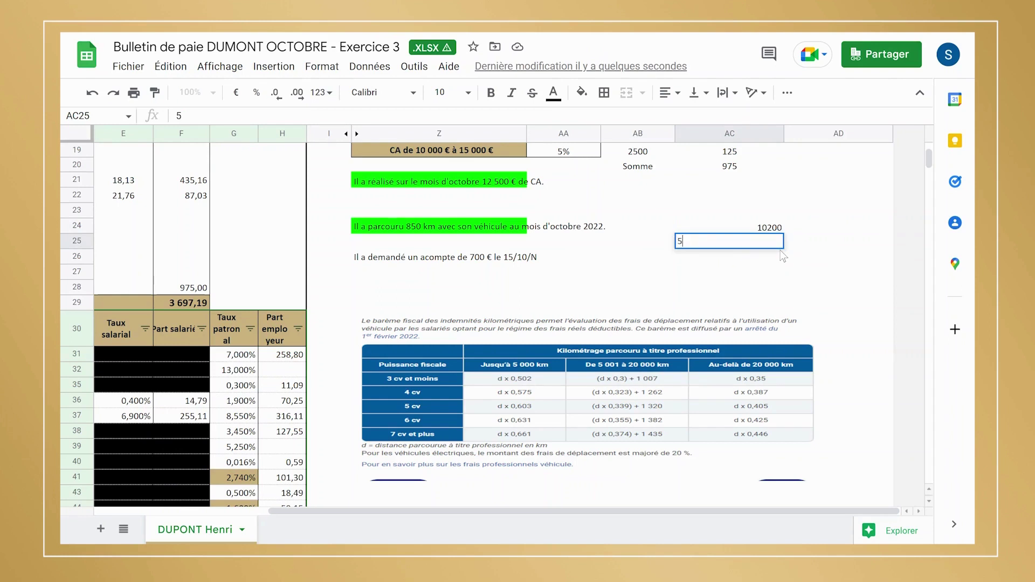
pyautogui.press('BackSpace')
pyautogui.write('(d*0,323)+')
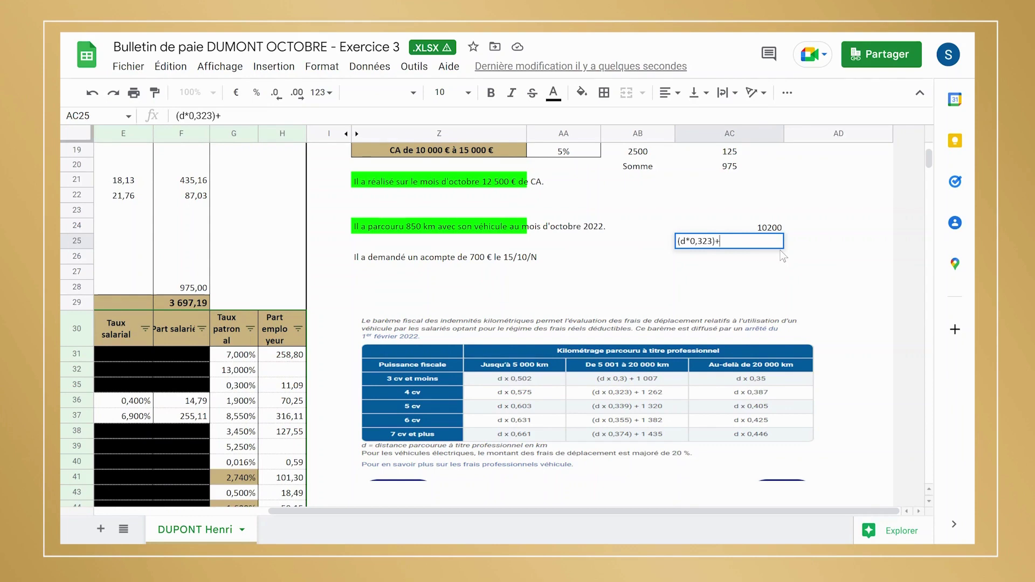
pyautogui.write('262')
pyautogui.press('Return')
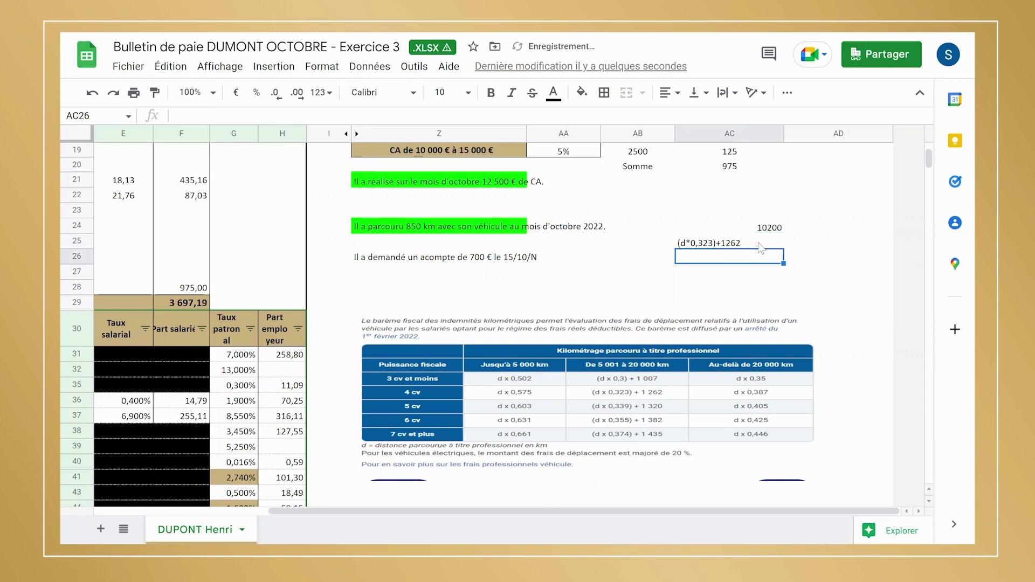
pyautogui.click(759, 246)
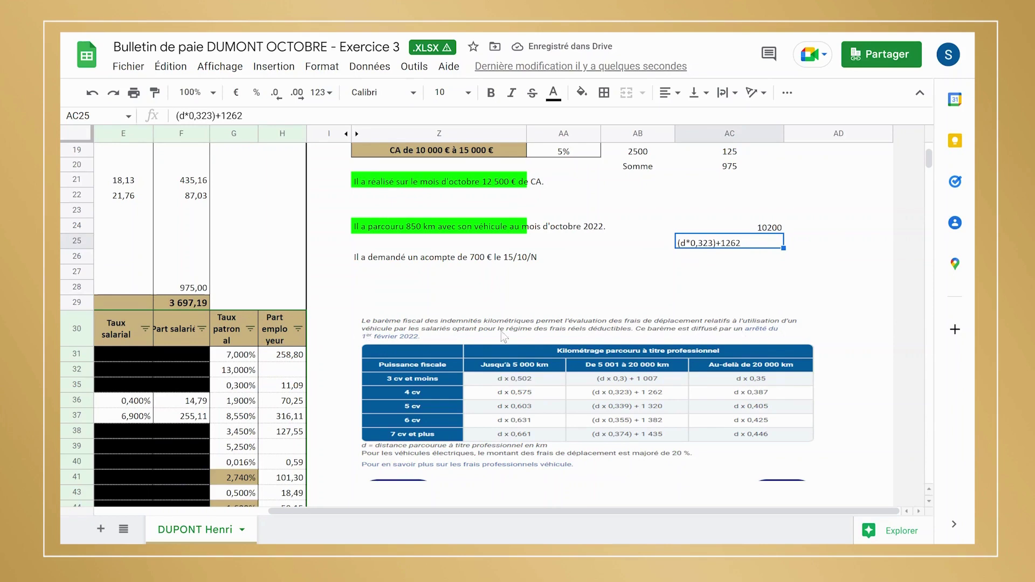
# Step: Locate the "Remboursement Indemnités kilométriques" row below the net salary on the payslip
pyautogui.scroll(-5, 593, 336)
pyautogui.scroll(4, 595, 339)
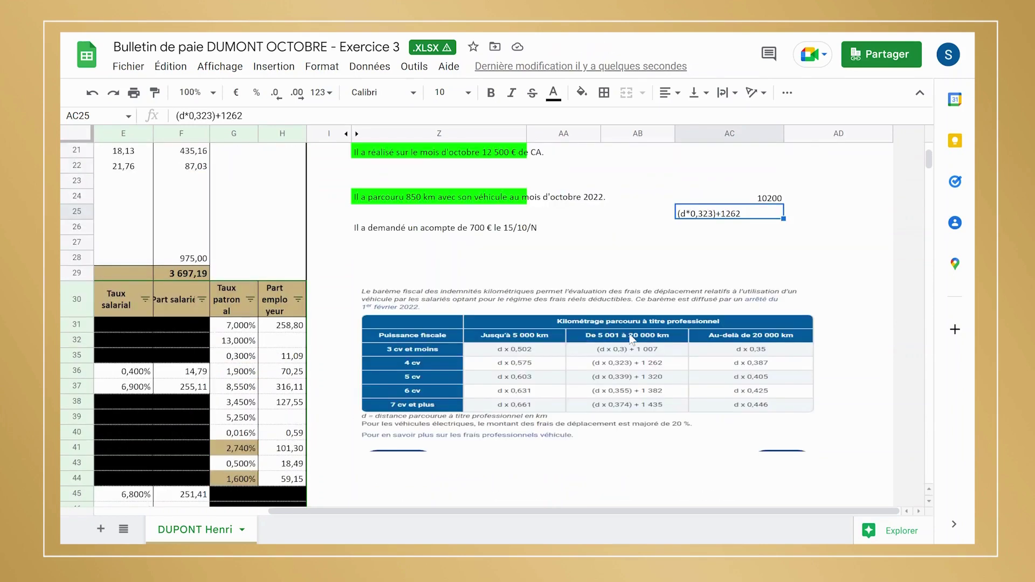
pyautogui.scroll(4, 650, 379)
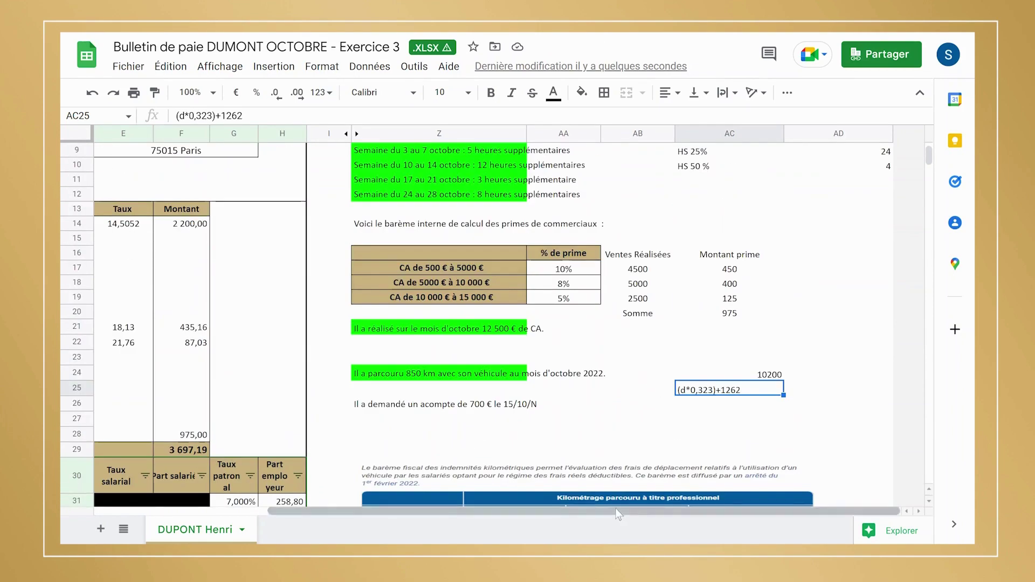
pyautogui.moveTo(615, 508); pyautogui.dragTo(584, 514)
pyautogui.scroll(-4, 531, 426)
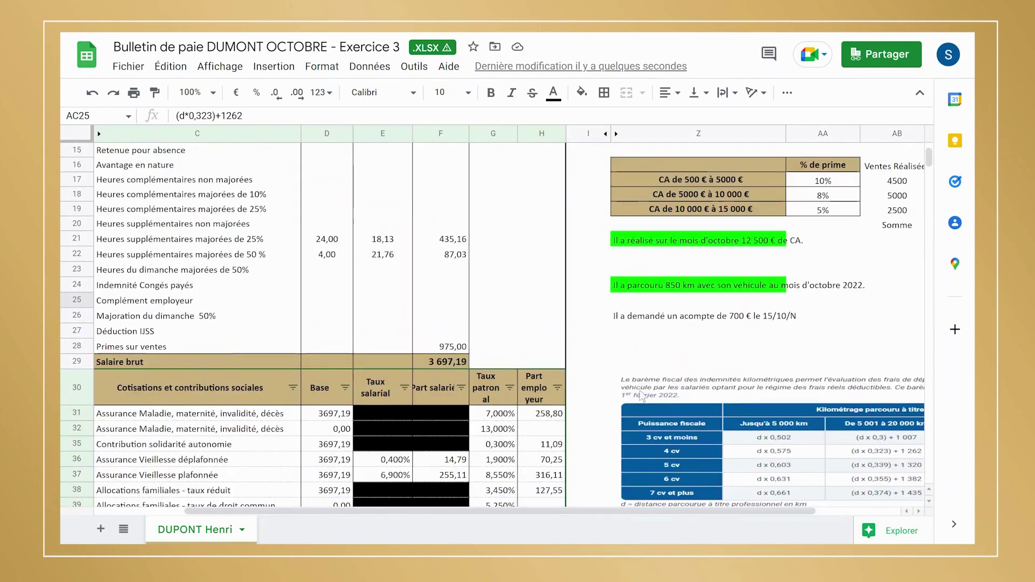
pyautogui.scroll(-12, 639, 389)
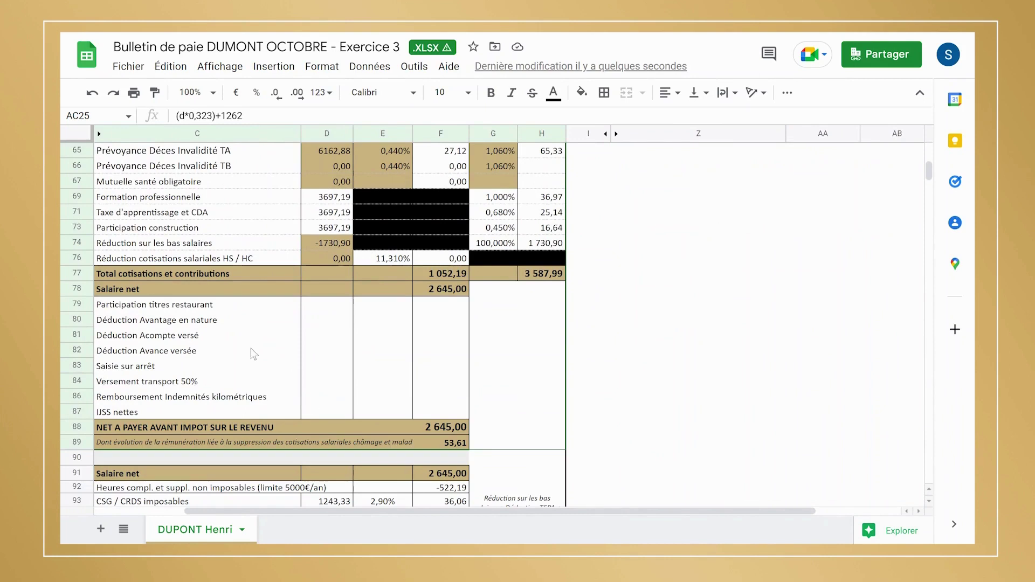
pyautogui.click(211, 402)
pyautogui.click(348, 398)
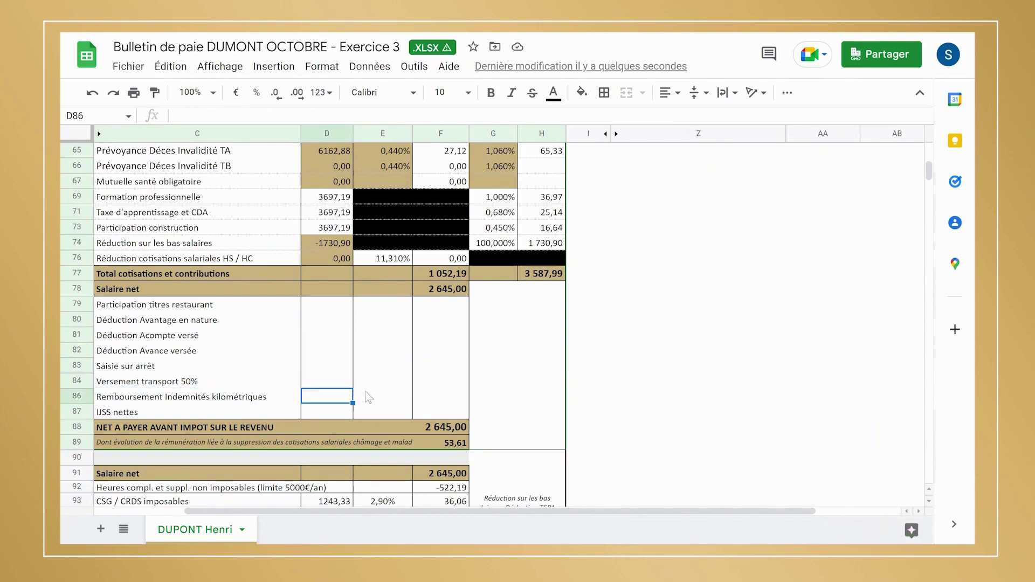
# Step: Enter the mileage reimbursement formula 0,323*850 in F84 on the "Versement transport 50%" line and check the entry
pyautogui.click(380, 383)
pyautogui.click(448, 386)
pyautogui.click(332, 387)
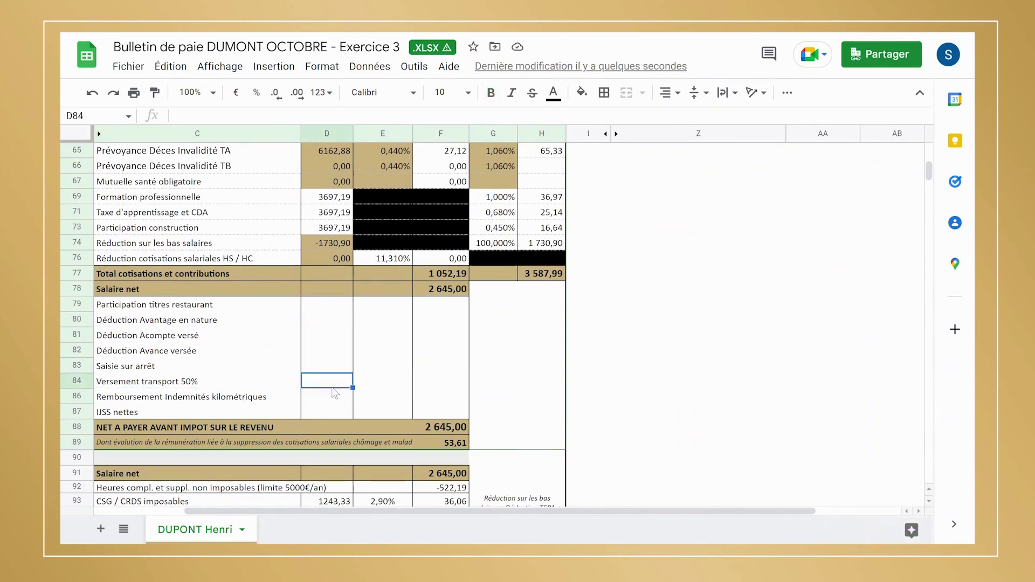
pyautogui.click(445, 387)
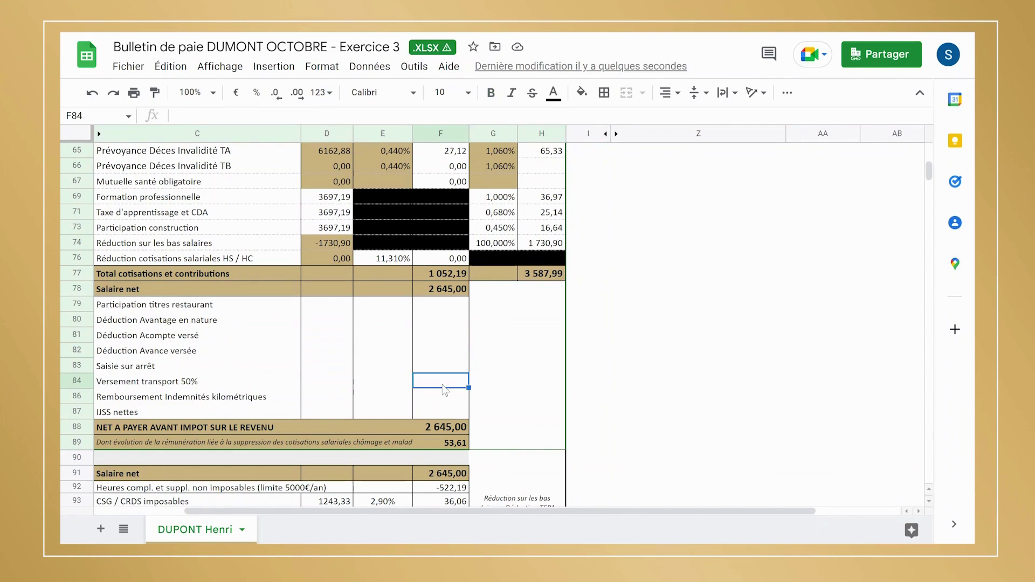
pyautogui.write('+')
pyautogui.write('0')
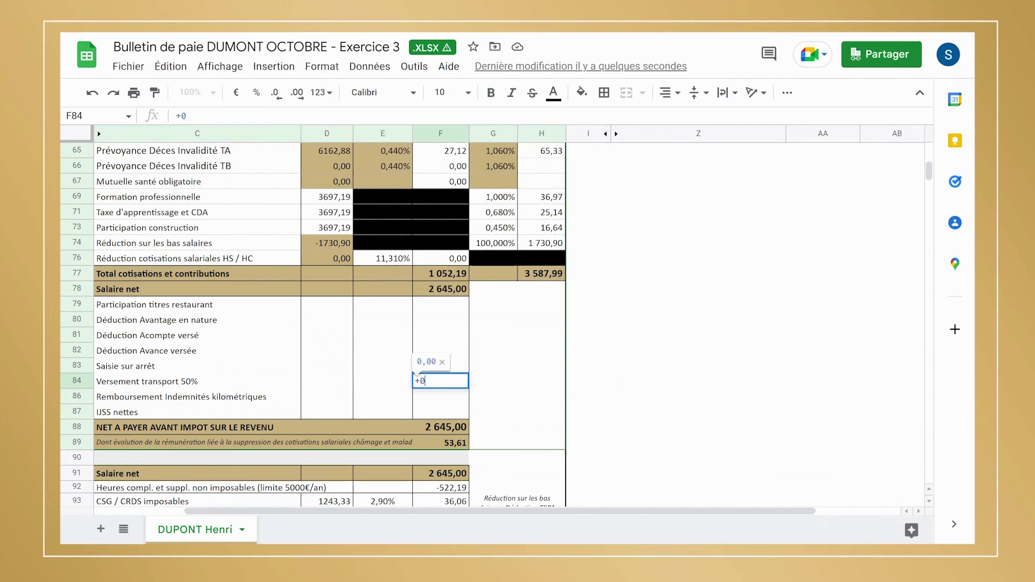
pyautogui.write(',323')
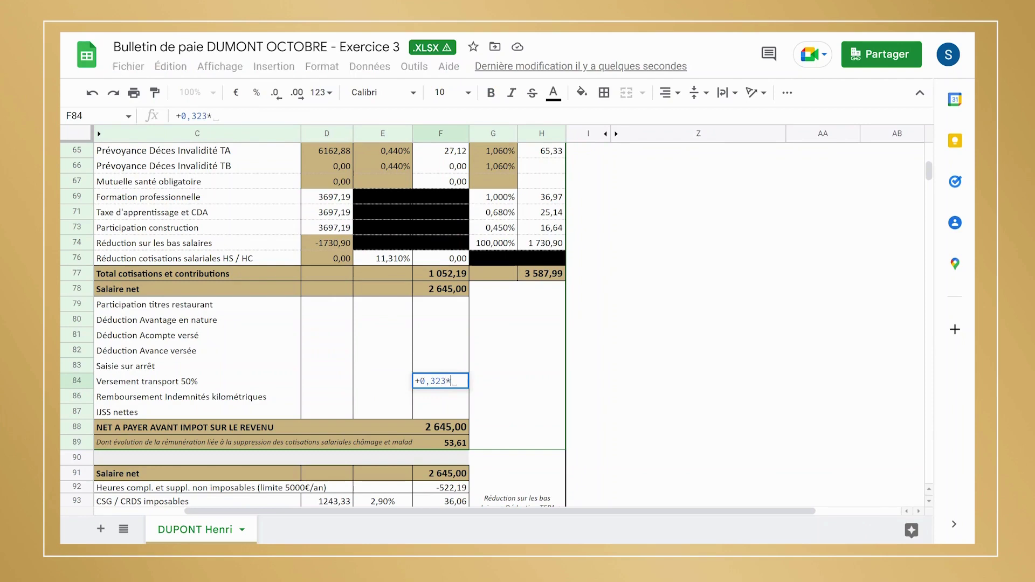
pyautogui.write('*85')
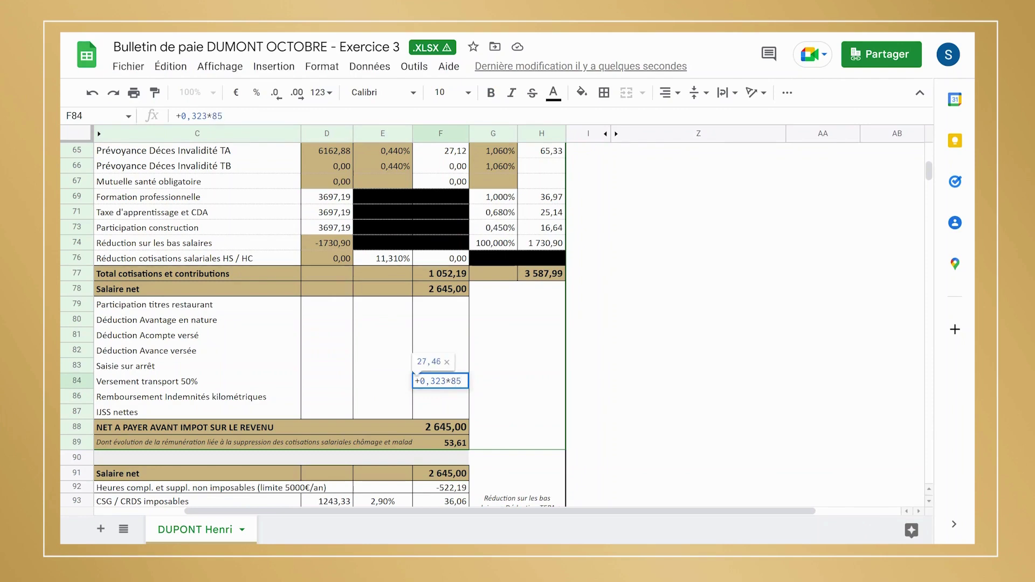
pyautogui.write('0')
pyautogui.press('Tab')
pyautogui.click(654, 380)
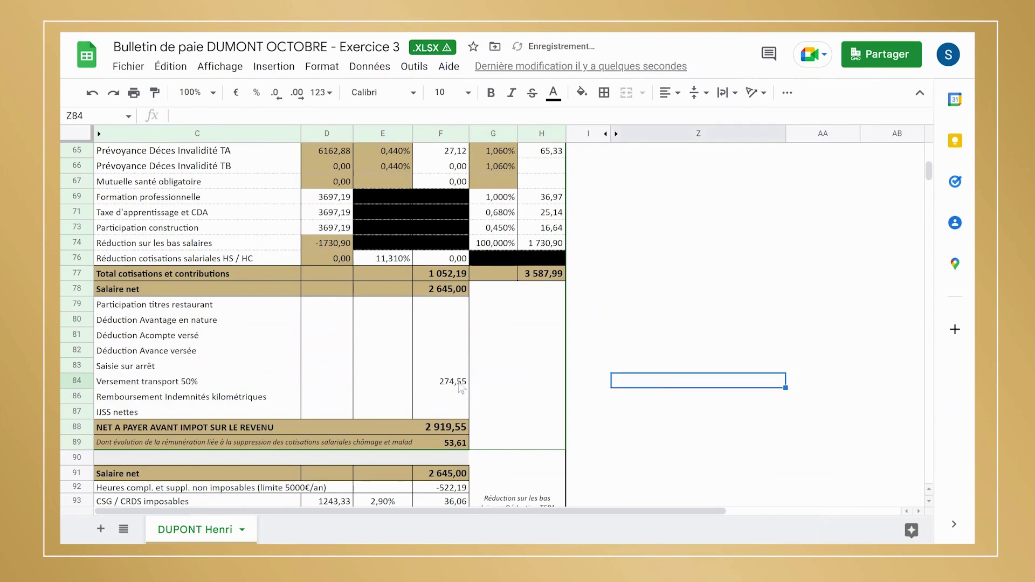
pyautogui.click(434, 383)
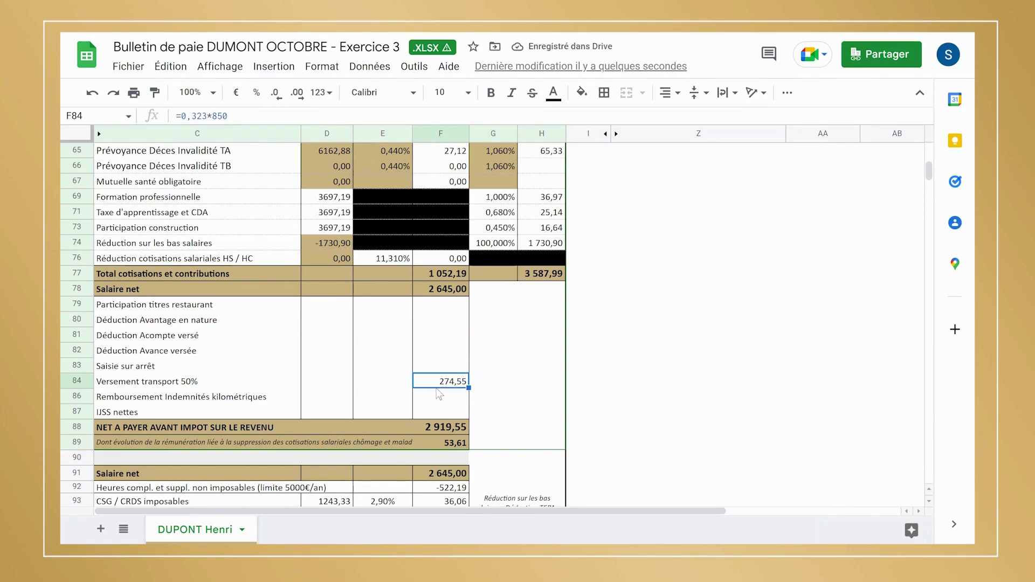
# Step: Compare the mileage line below the net salary with the exercise instructions and the kilometric scale beside the payslip
pyautogui.scroll(-2, 450, 385)
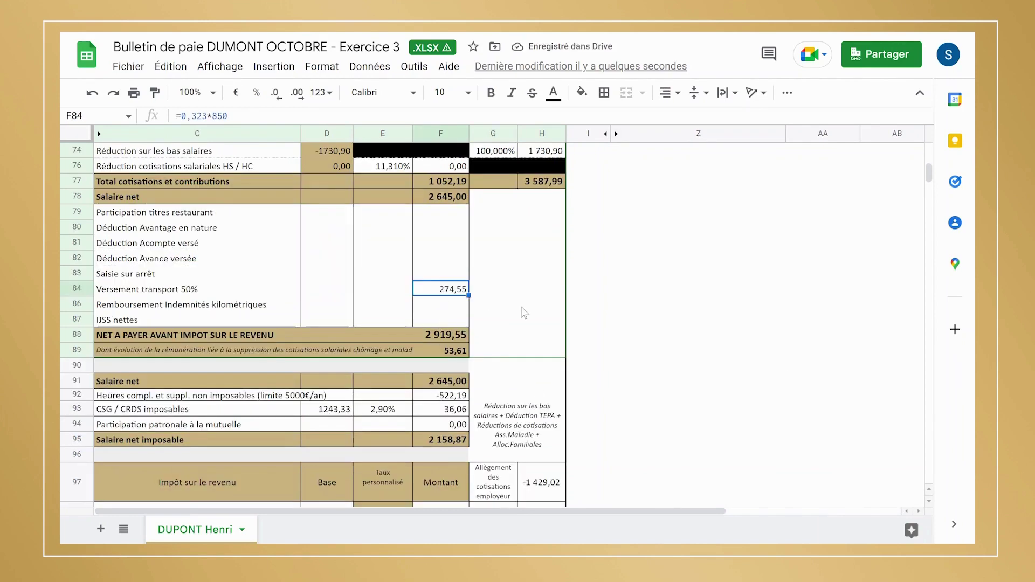
pyautogui.scroll(4, 524, 313)
pyautogui.scroll(15, 524, 313)
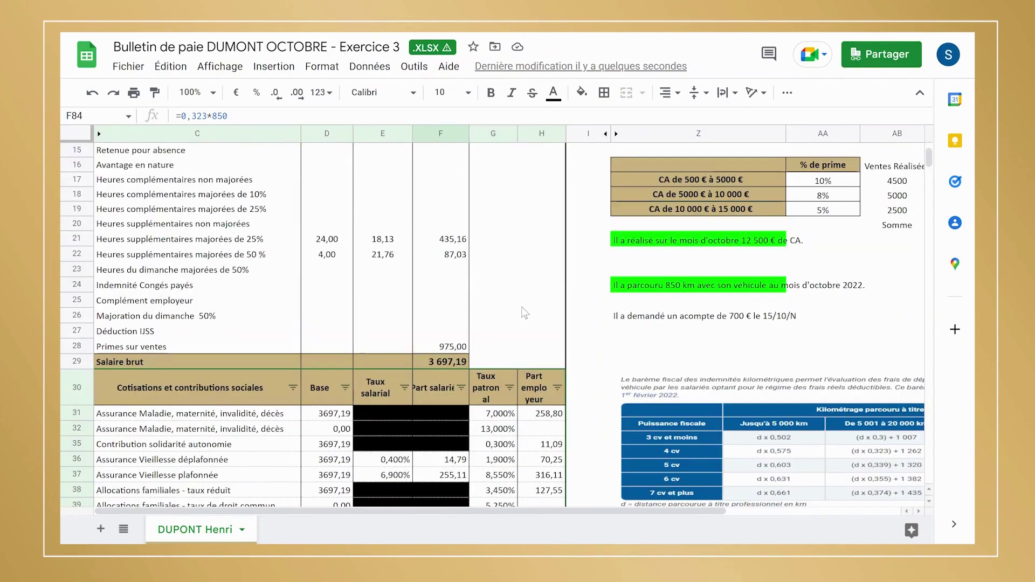
pyautogui.scroll(5, 524, 312)
pyautogui.scroll(-12, 524, 313)
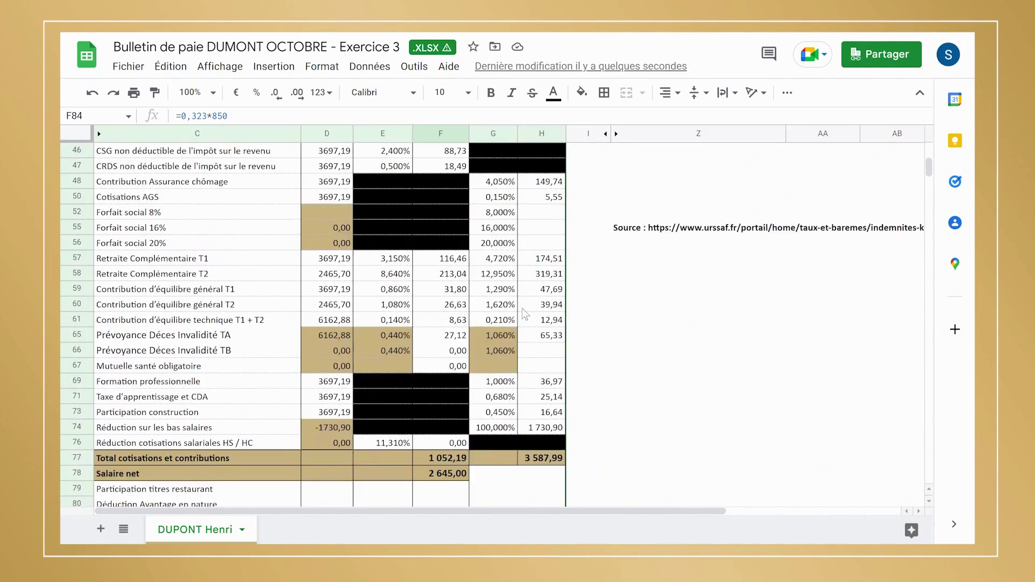
pyautogui.scroll(-7, 525, 312)
pyautogui.scroll(13, 525, 313)
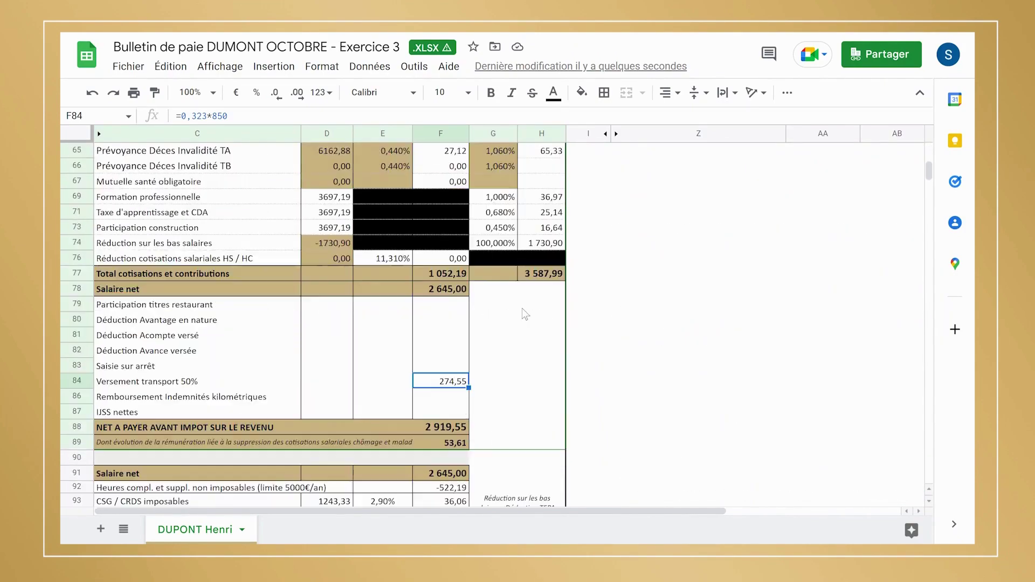
pyautogui.scroll(3, 525, 312)
pyautogui.scroll(2, 543, 308)
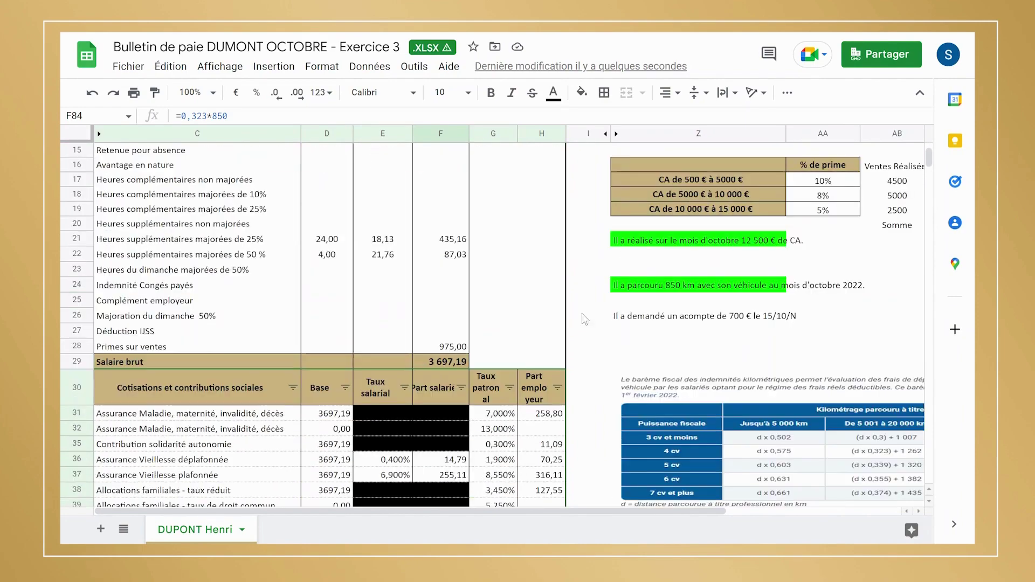
pyautogui.moveTo(613, 509); pyautogui.dragTo(668, 511)
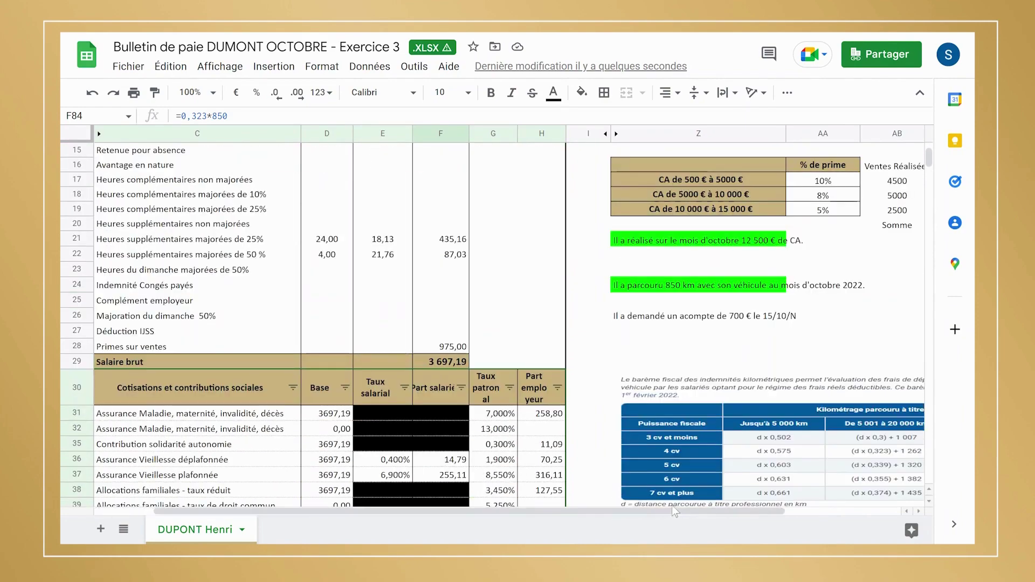
pyautogui.scroll(-10, 400, 409)
pyautogui.scroll(-4, 400, 410)
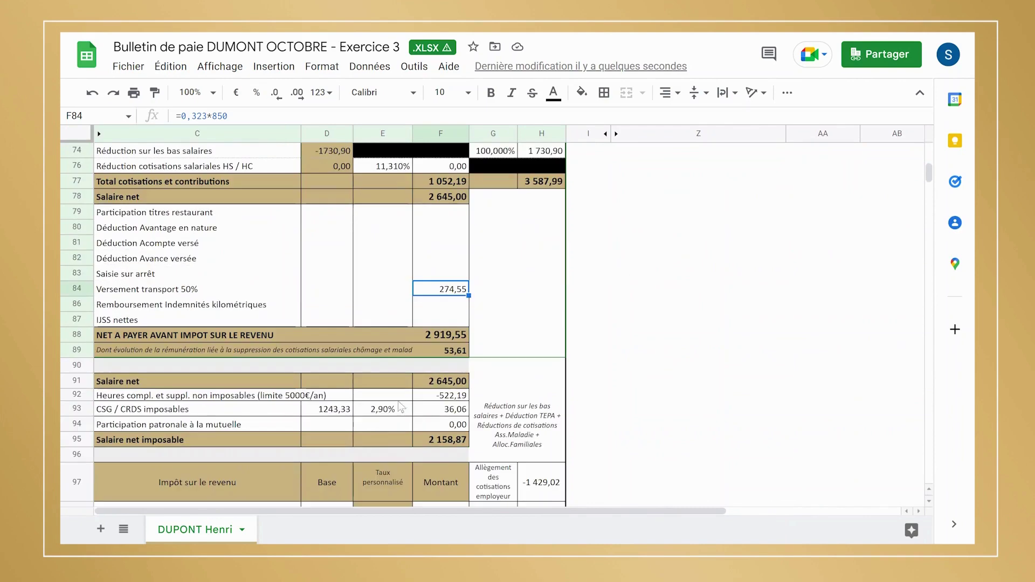
# Step: Enter the base 850 in D84 and the rate 0,323 in E84 on the "Versement transport 50%" line
pyautogui.click(386, 294)
pyautogui.click(318, 292)
pyautogui.click(385, 294)
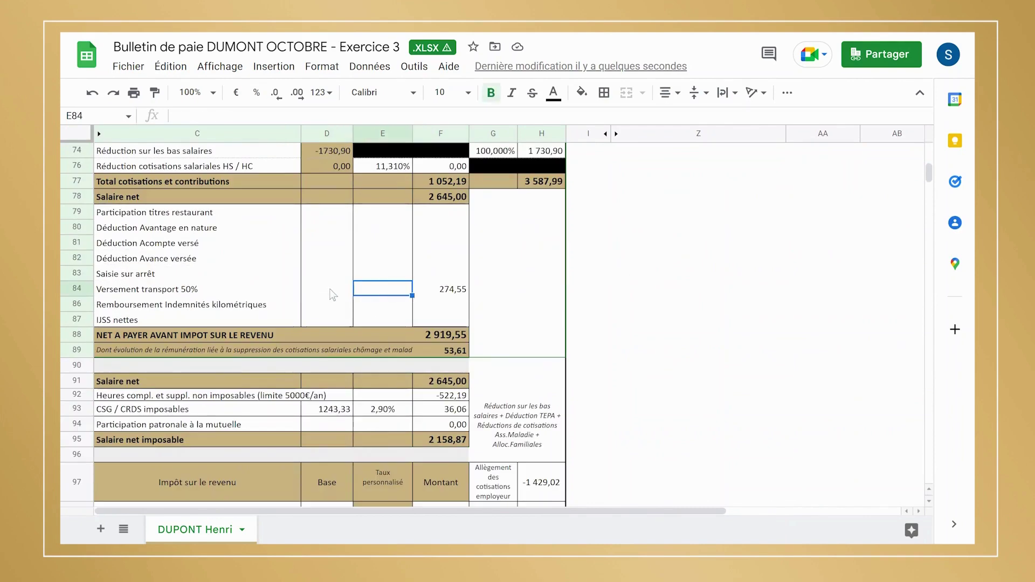
pyautogui.click(330, 293)
pyautogui.write('850')
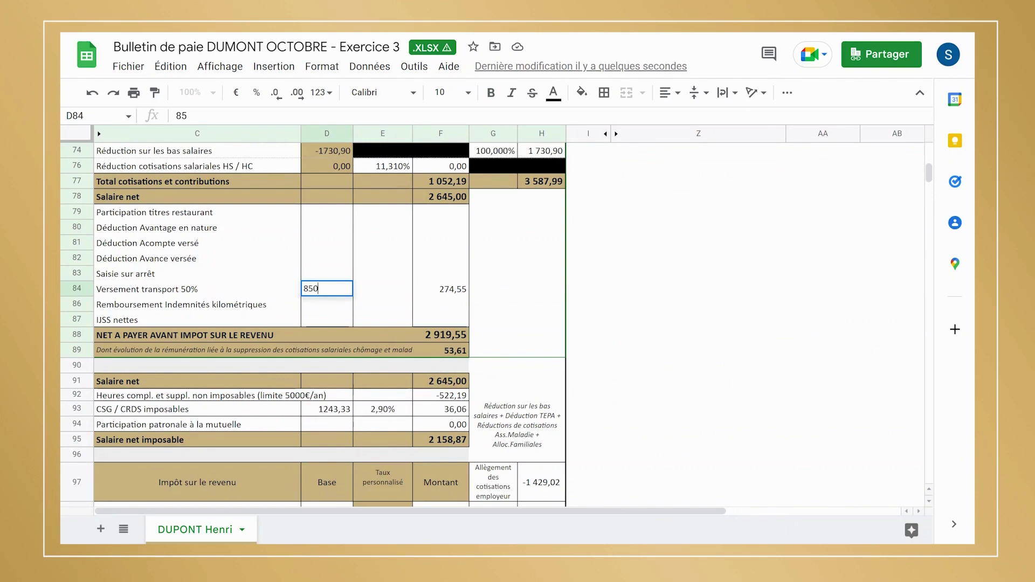
pyautogui.press('Tab')
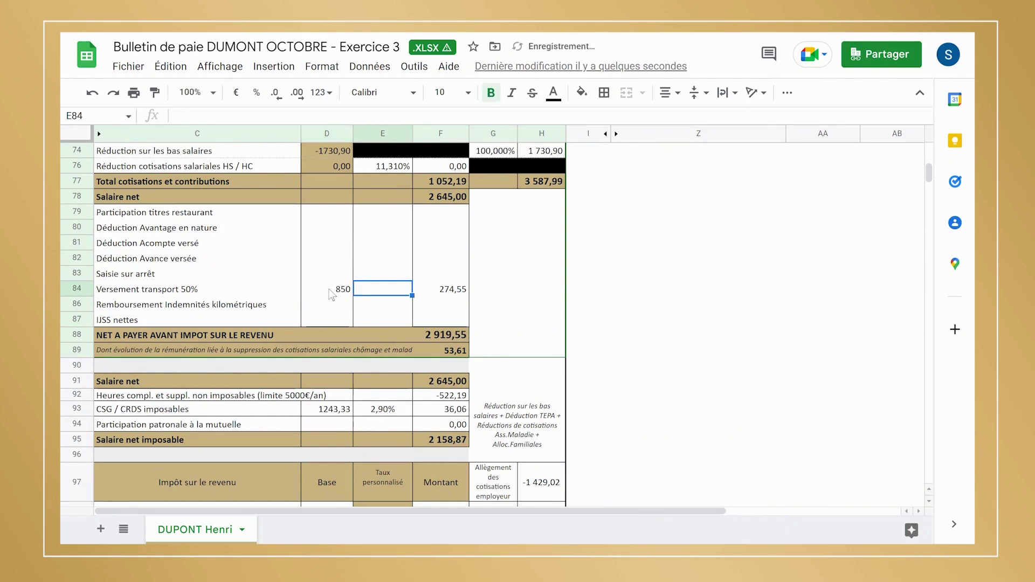
pyautogui.write('0,')
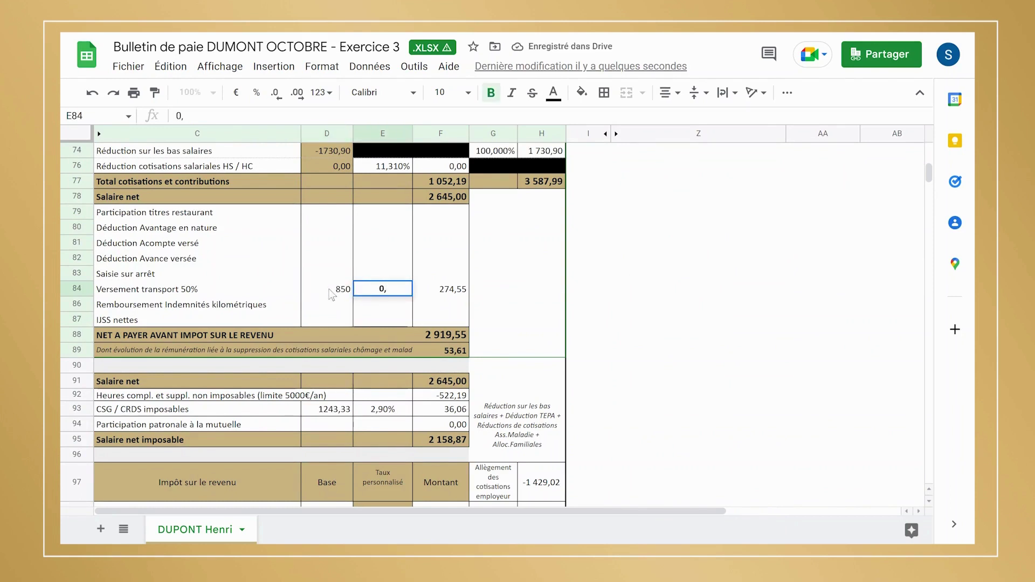
pyautogui.write('323')
pyautogui.press('Tab')
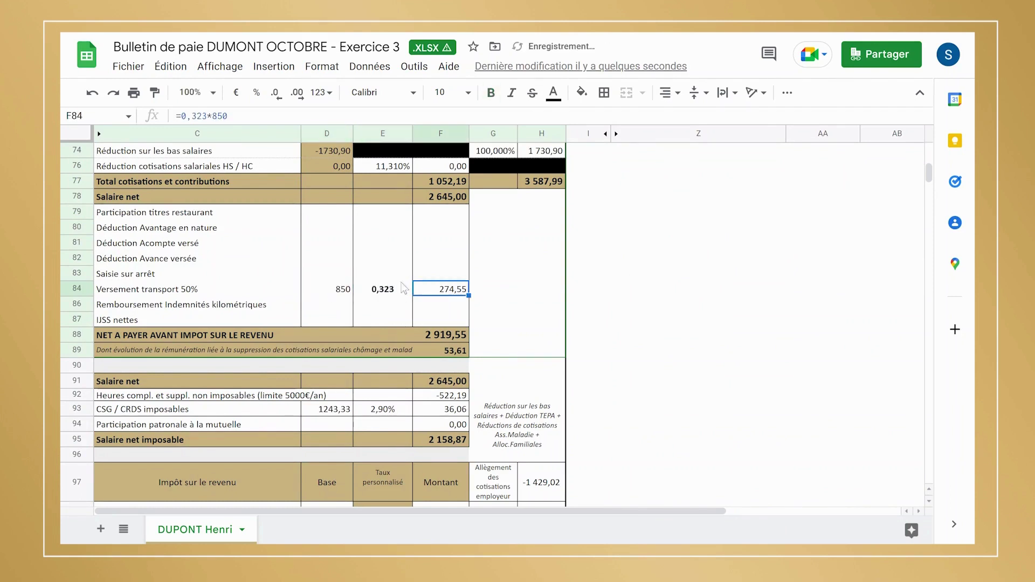
pyautogui.click(564, 294)
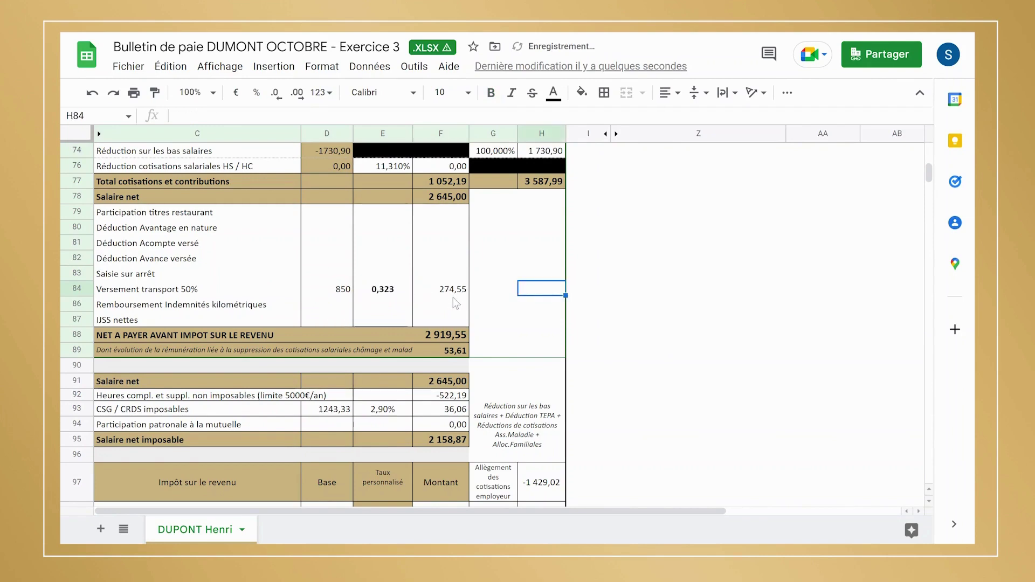
pyautogui.click(451, 294)
pyautogui.scroll(-4, 455, 309)
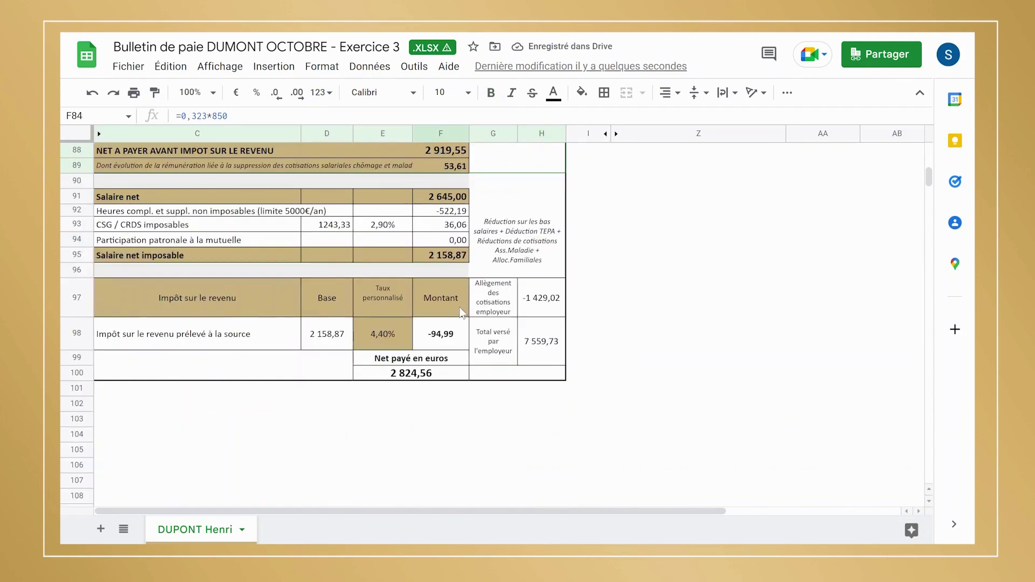
# Step: Check the deposit instruction in Z26, and enter -700 in F81 on the "Déduction Acompte versé" line
pyautogui.scroll(10, 459, 306)
pyautogui.scroll(10, 457, 307)
pyautogui.click(618, 320)
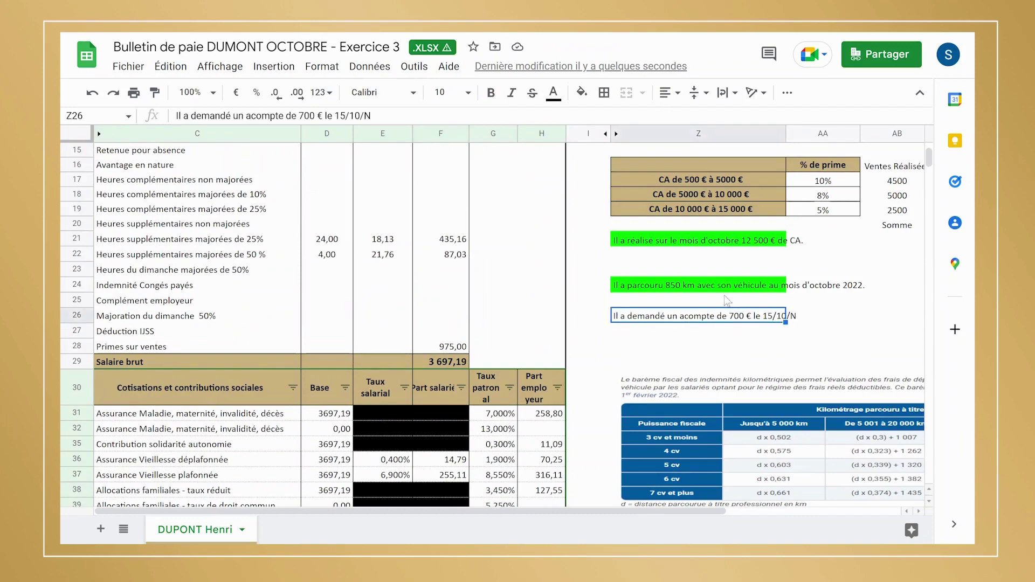
pyautogui.scroll(-20, 360, 307)
pyautogui.scroll(2, 364, 309)
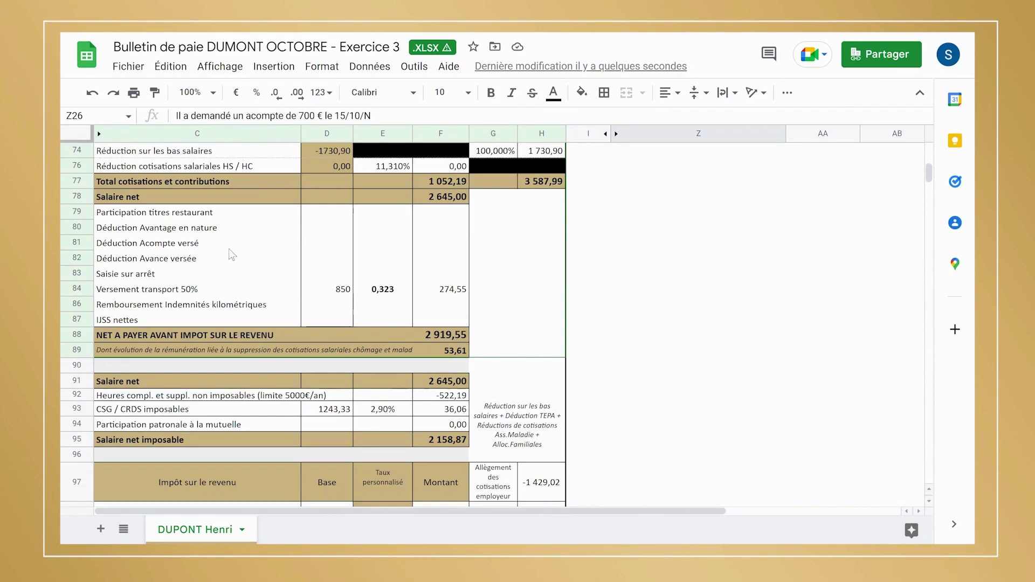
pyautogui.click(439, 248)
pyautogui.write('-700')
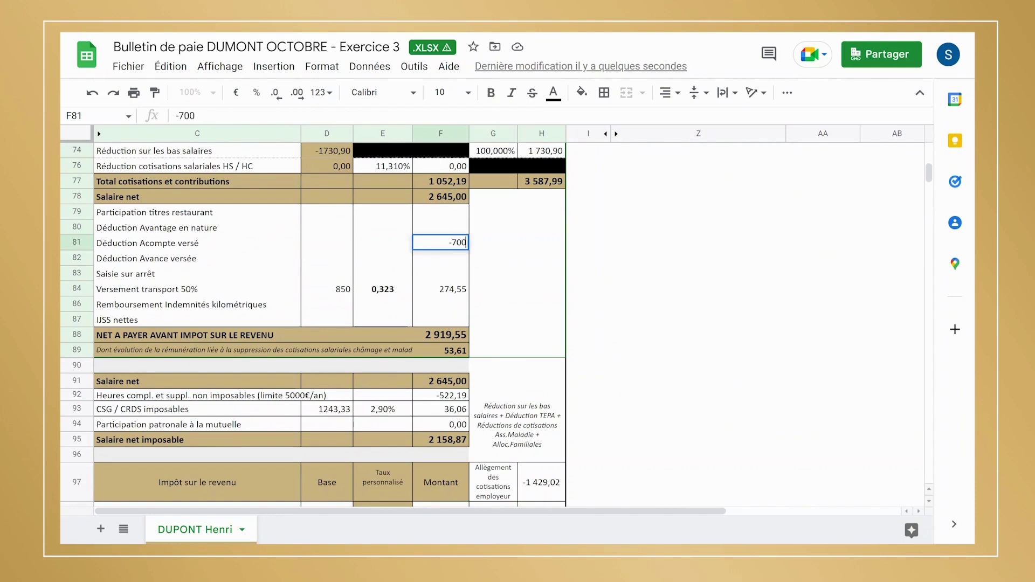
pyautogui.press('Return')
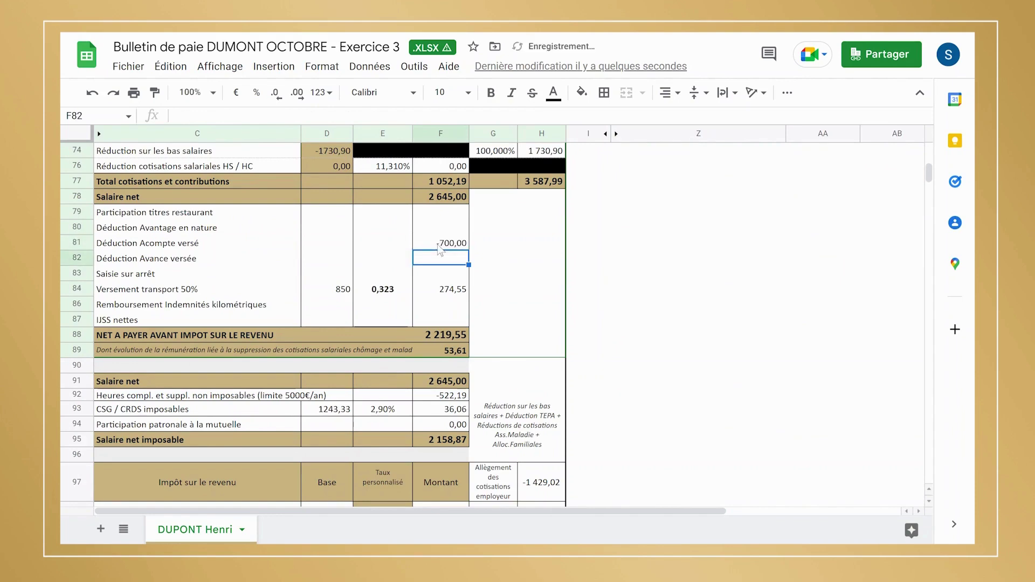
# Step: Check the net payable before tax, the personalised withholding rate and amount, and the final net paid in euros
pyautogui.click(434, 335)
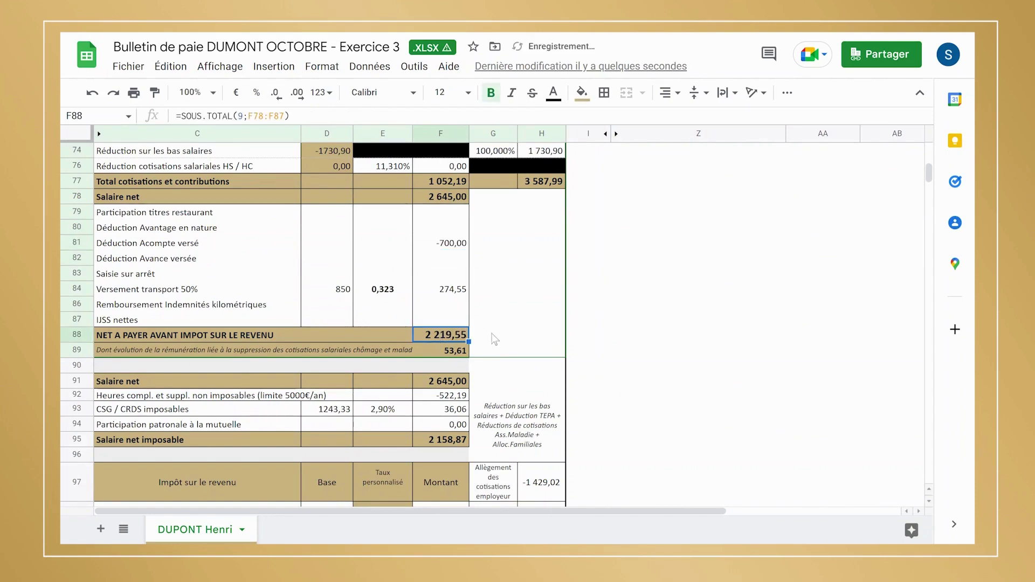
pyautogui.scroll(-2, 501, 338)
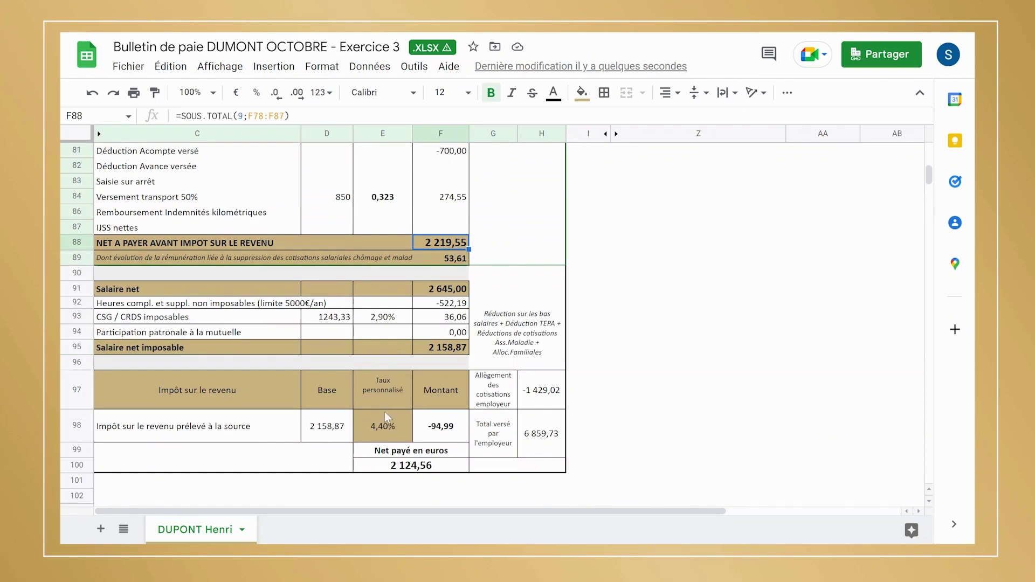
pyautogui.click(384, 431)
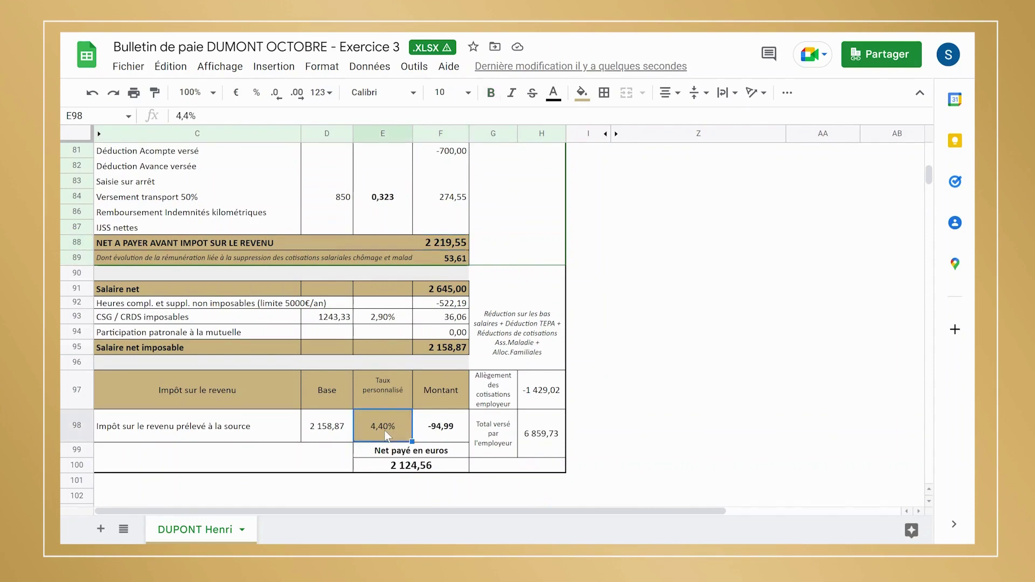
pyautogui.click(460, 426)
pyautogui.click(435, 469)
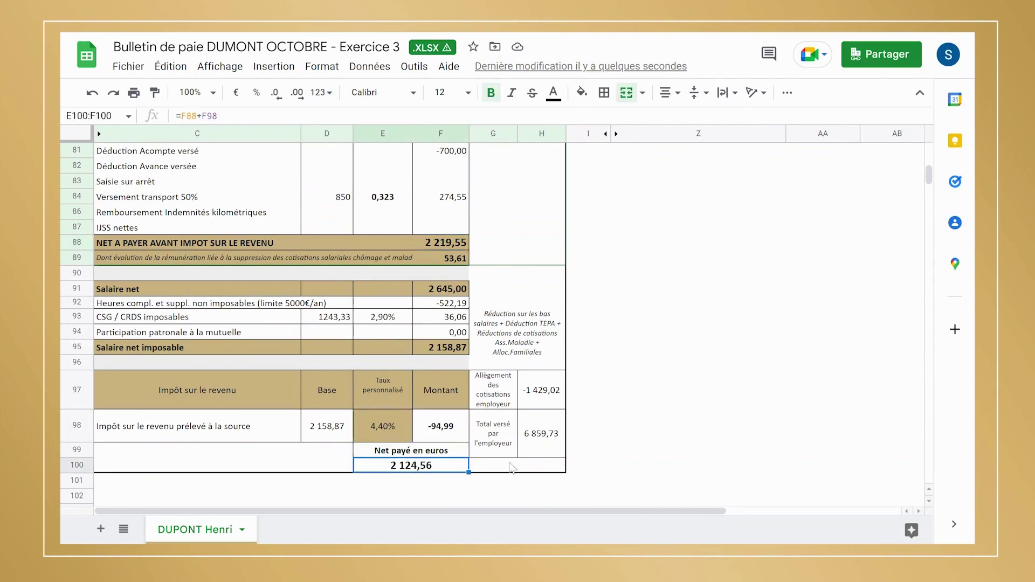
# Step: Review the gross salary in F29 and the total employee contributions in F77
pyautogui.scroll(15, 512, 468)
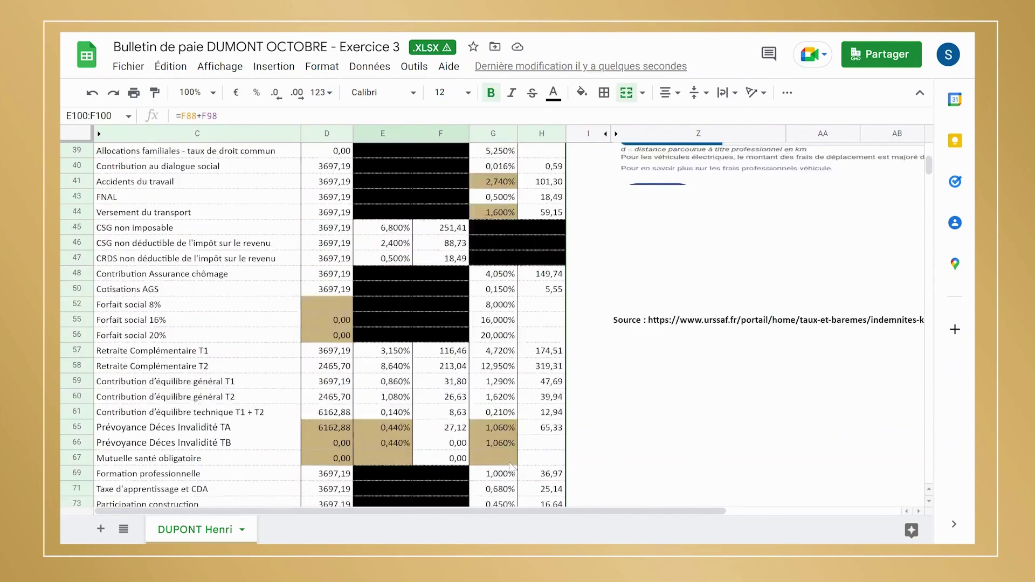
pyautogui.scroll(2, 489, 339)
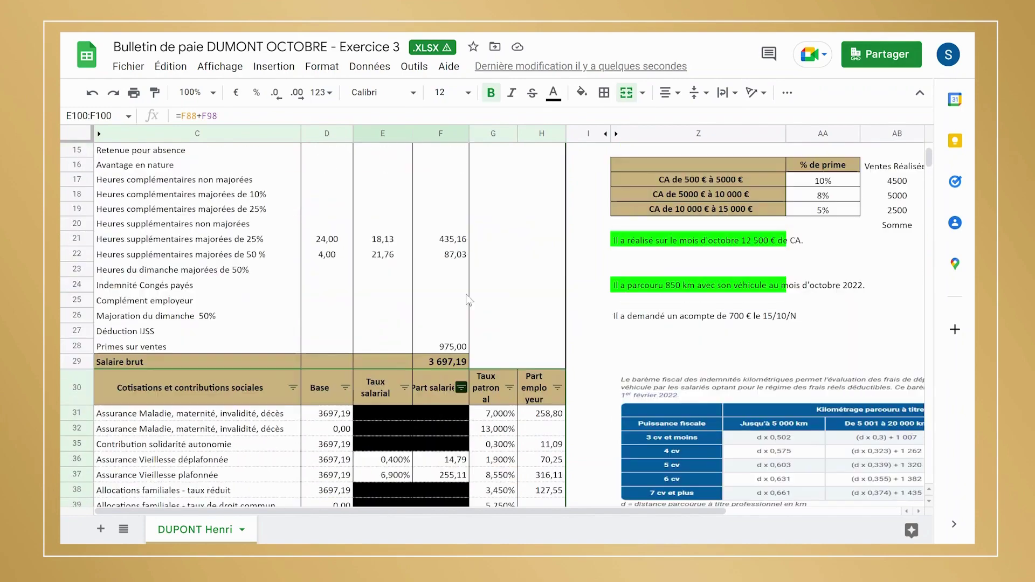
pyautogui.click(447, 364)
pyautogui.scroll(-4, 492, 369)
pyautogui.scroll(-8, 492, 368)
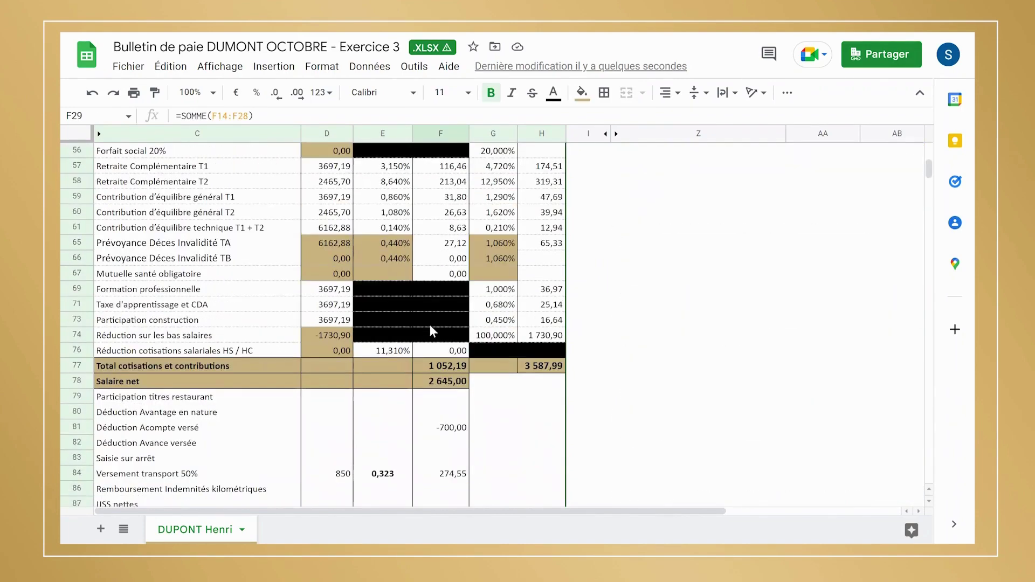
pyautogui.click(434, 365)
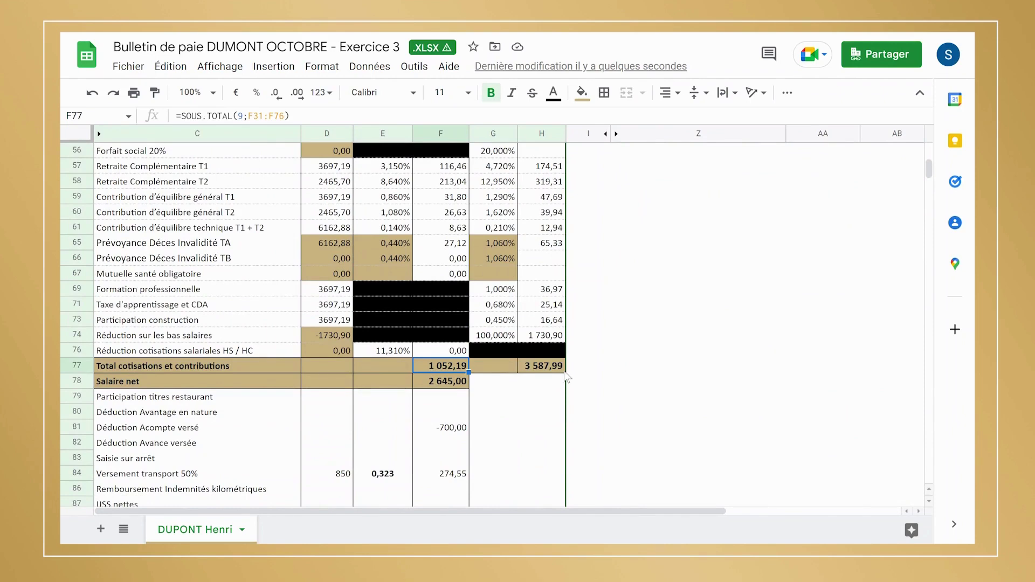
pyautogui.scroll(-2, 557, 379)
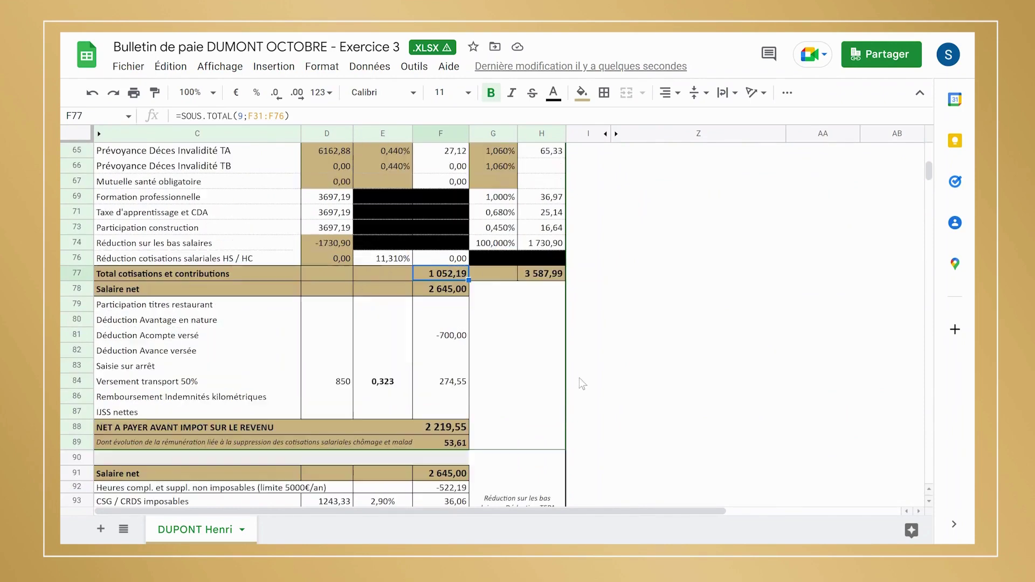
# Step: Review the mileage amount and deposit deduction against the subtotal formula in F88, down to the final net paid
pyautogui.click(445, 384)
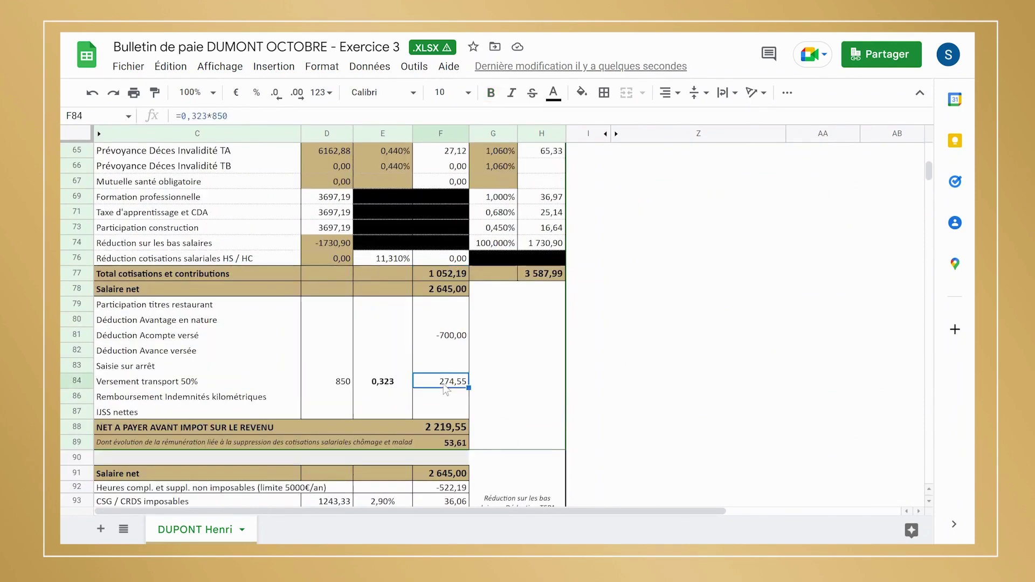
pyautogui.doubleClick(440, 431)
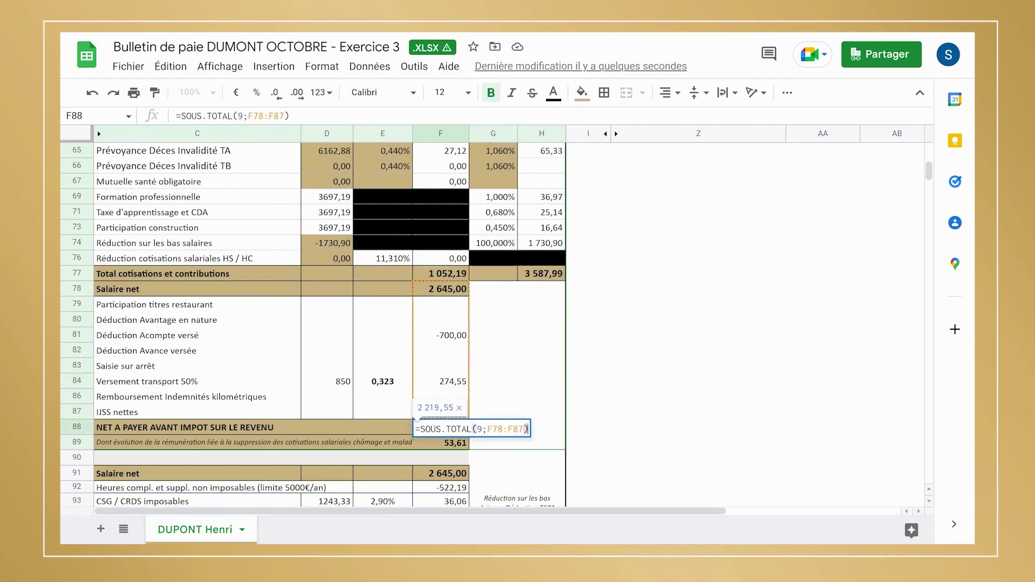
pyautogui.press('Return')
pyautogui.click(457, 339)
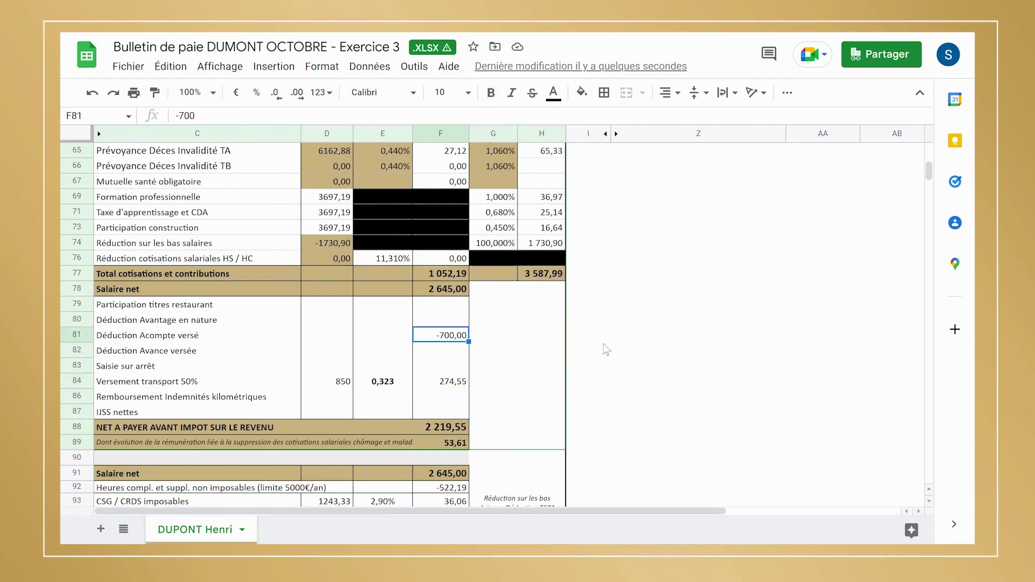
pyautogui.click(444, 431)
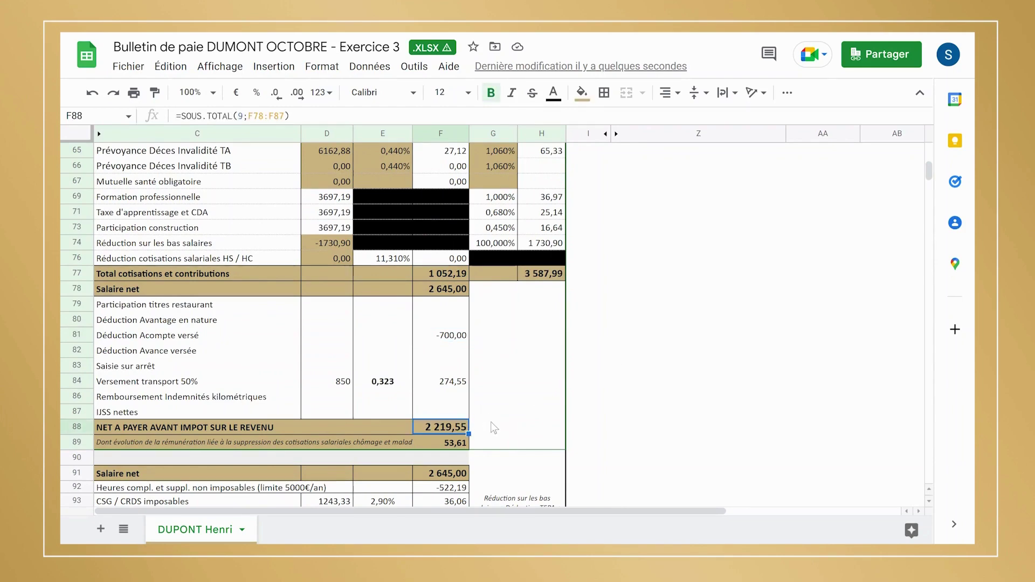
pyautogui.scroll(-5, 491, 422)
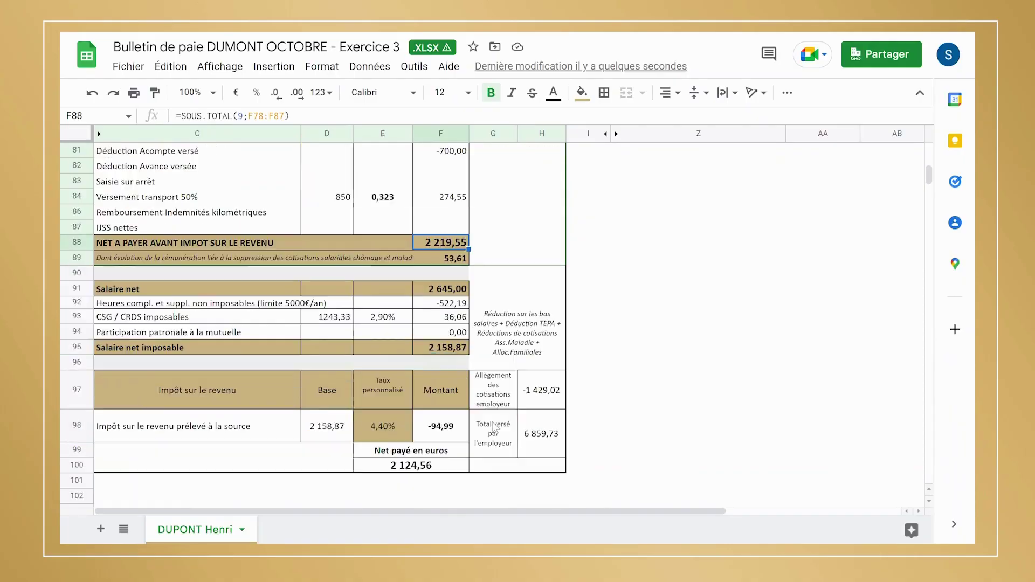
pyautogui.scroll(20, 491, 421)
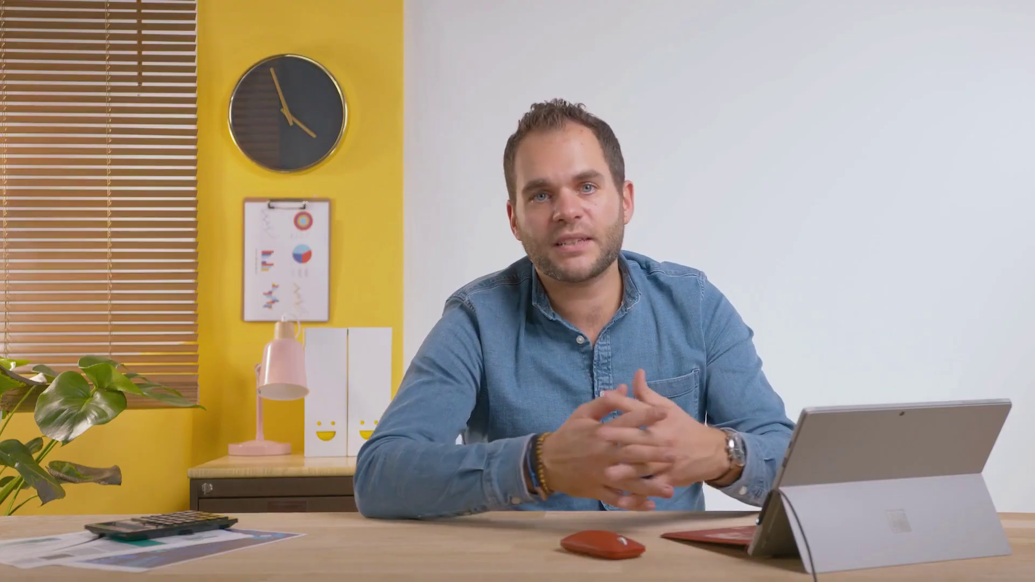